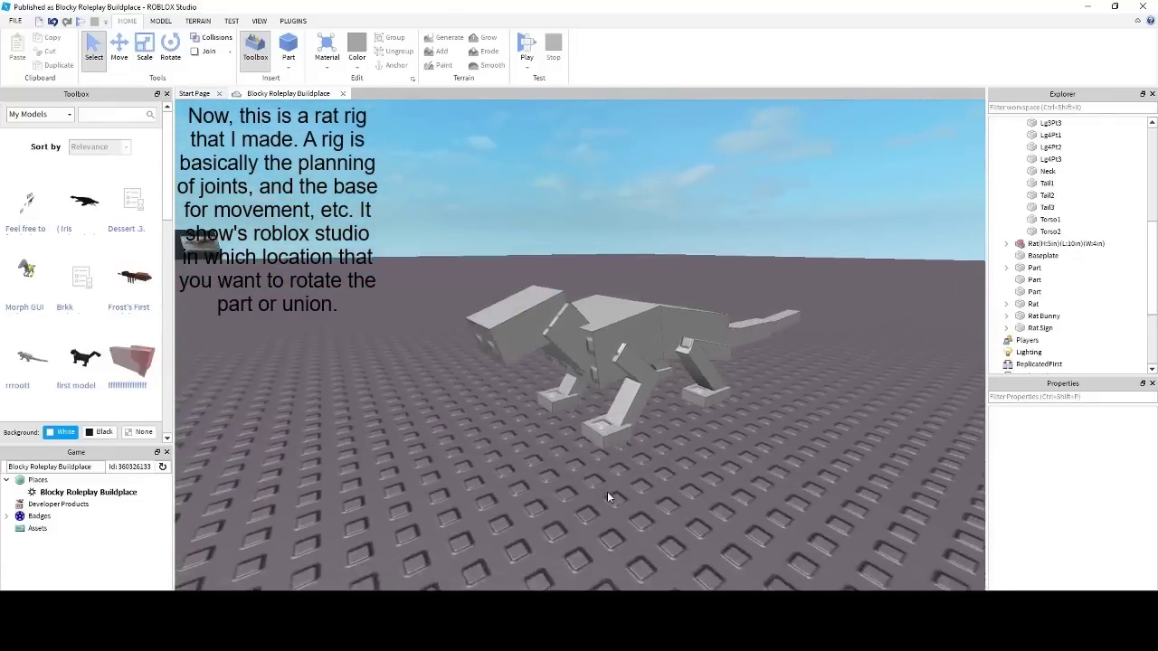
# Step: Examine the rat rig from several angles and bring up the installed rigging and animation plugins
pyautogui.scroll(-2, 607, 493)
pyautogui.moveTo(446, 411); pyautogui.dragTo(446, 412, button='right')
pyautogui.scroll(2, 446, 412)
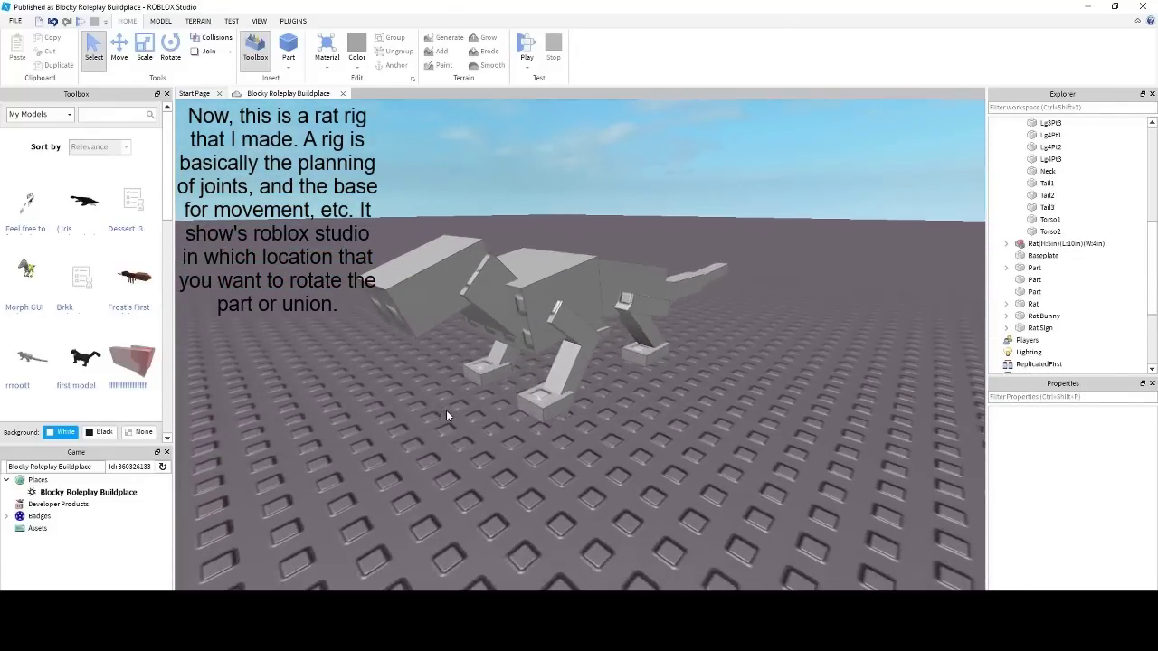
pyautogui.moveTo(572, 337); pyautogui.dragTo(572, 336, button='right')
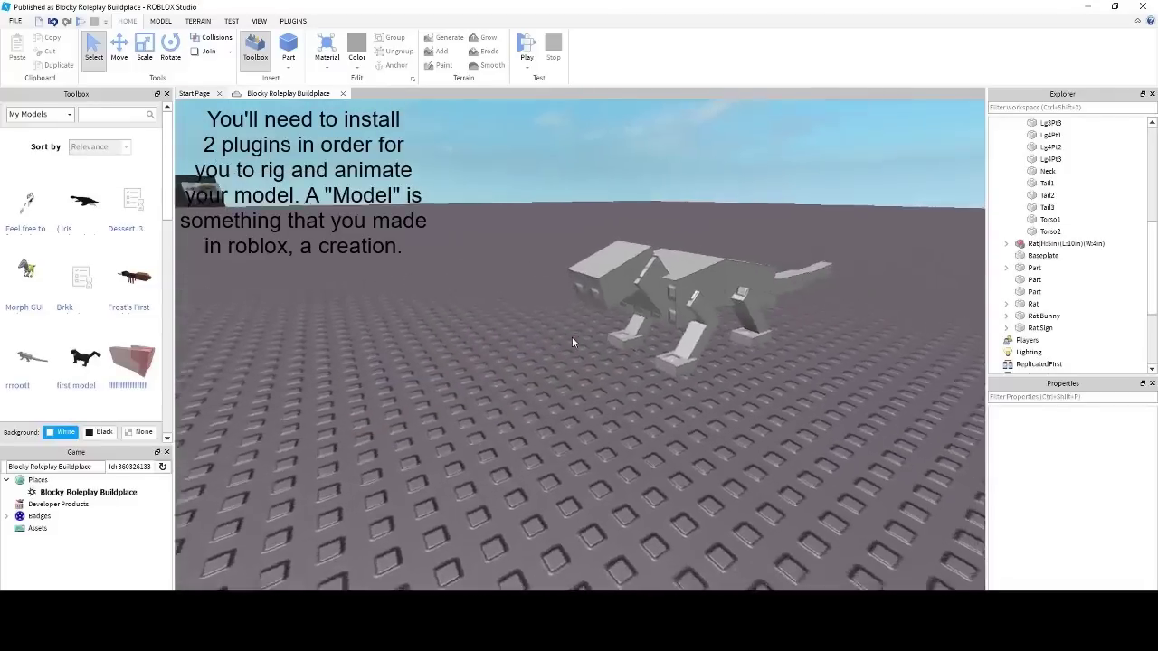
pyautogui.moveTo(788, 431); pyautogui.dragTo(789, 432, button='right')
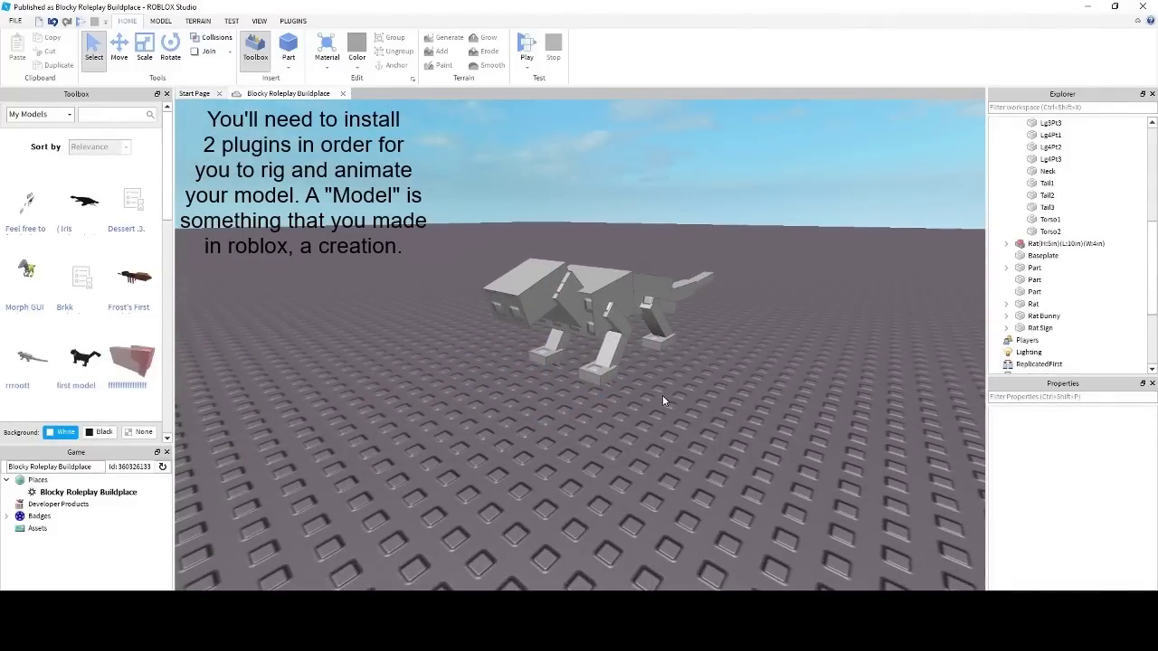
pyautogui.press('d')
pyautogui.moveTo(662, 395); pyautogui.dragTo(662, 395, button='right')
pyautogui.press('d')
pyautogui.press('a')
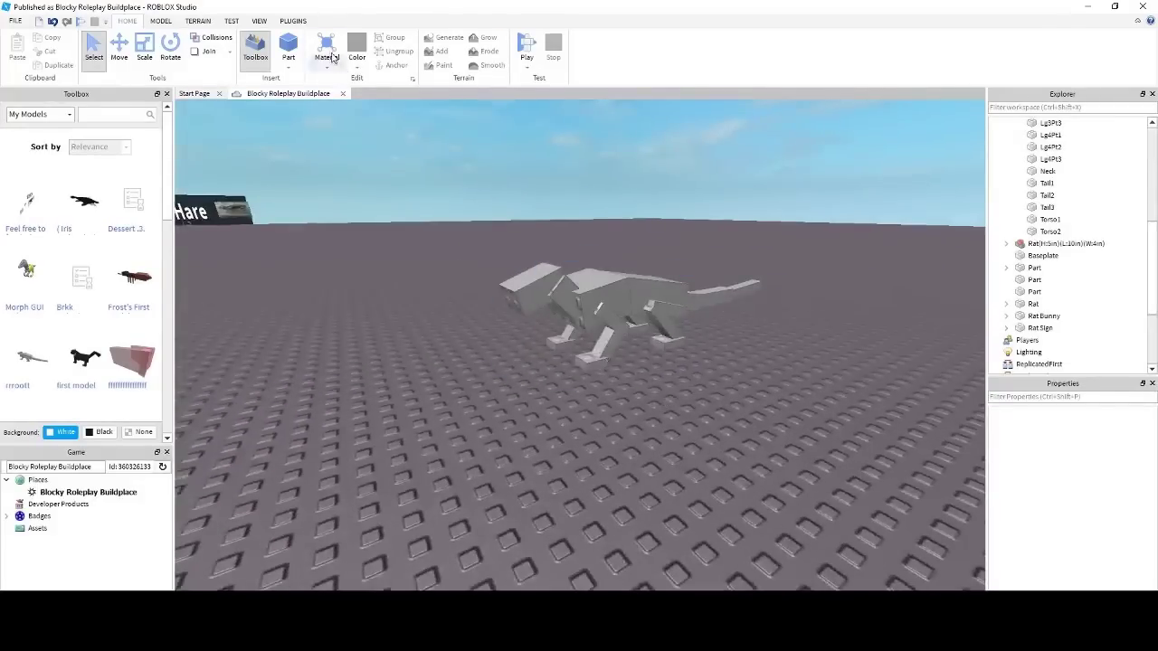
pyautogui.click(291, 22)
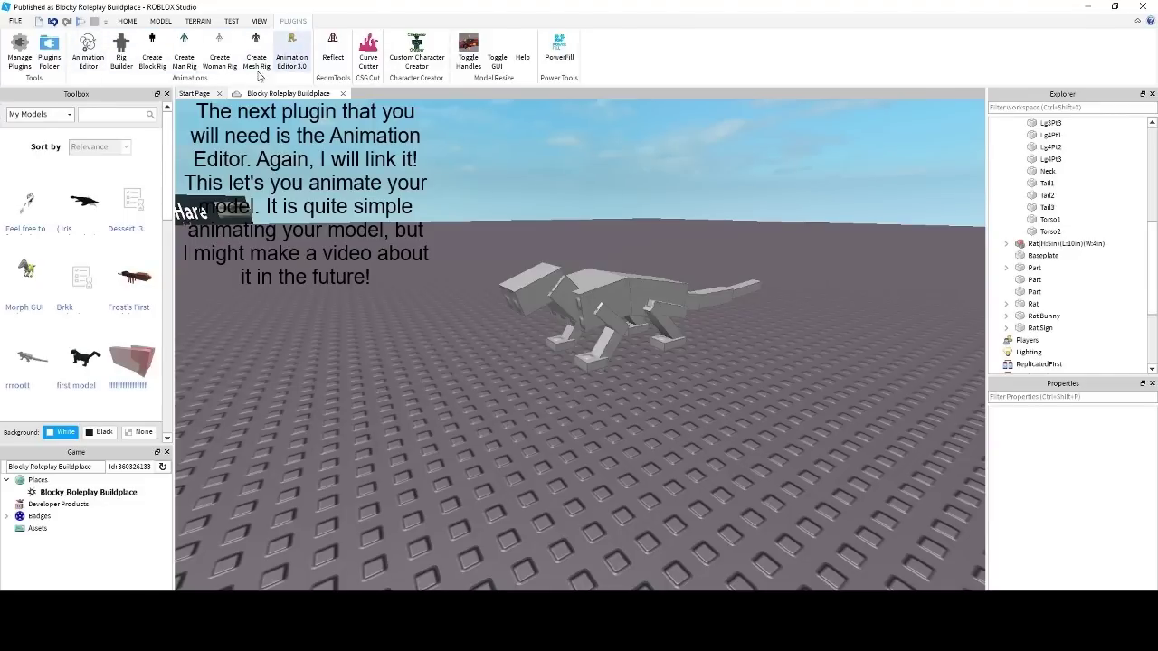
# Step: Rename all the parts inside the Rat Rig model, from FakeHead through Torso2, to Union
pyautogui.moveTo(510, 315); pyautogui.dragTo(516, 312, button='right')
pyautogui.click(518, 312)
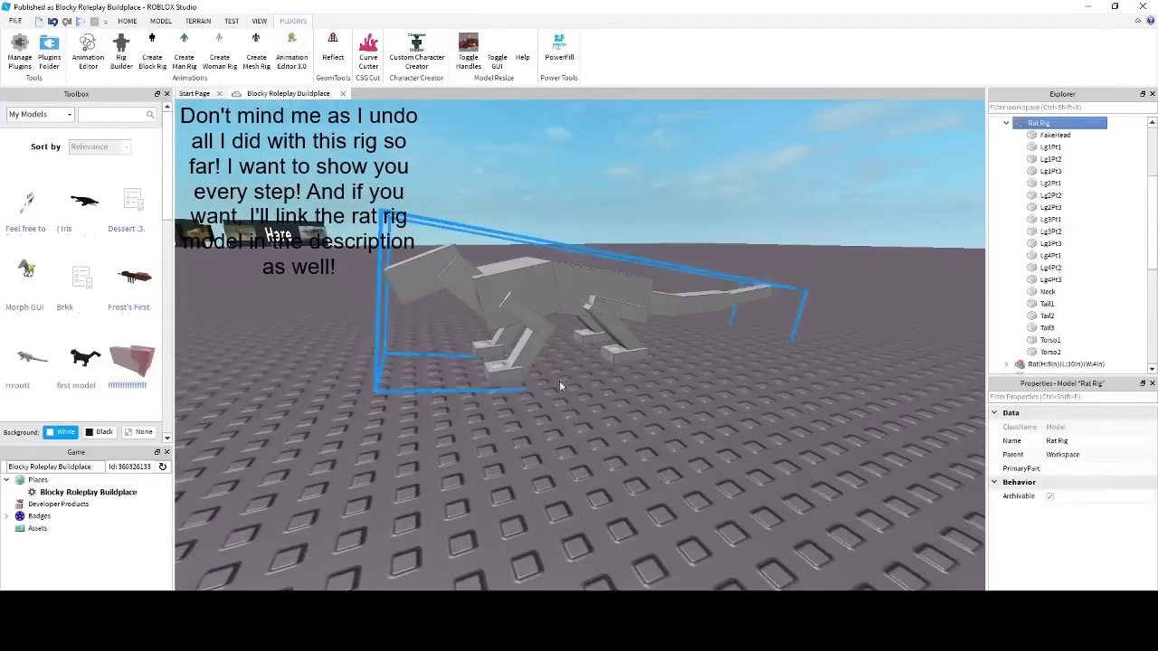
pyautogui.click(1055, 135)
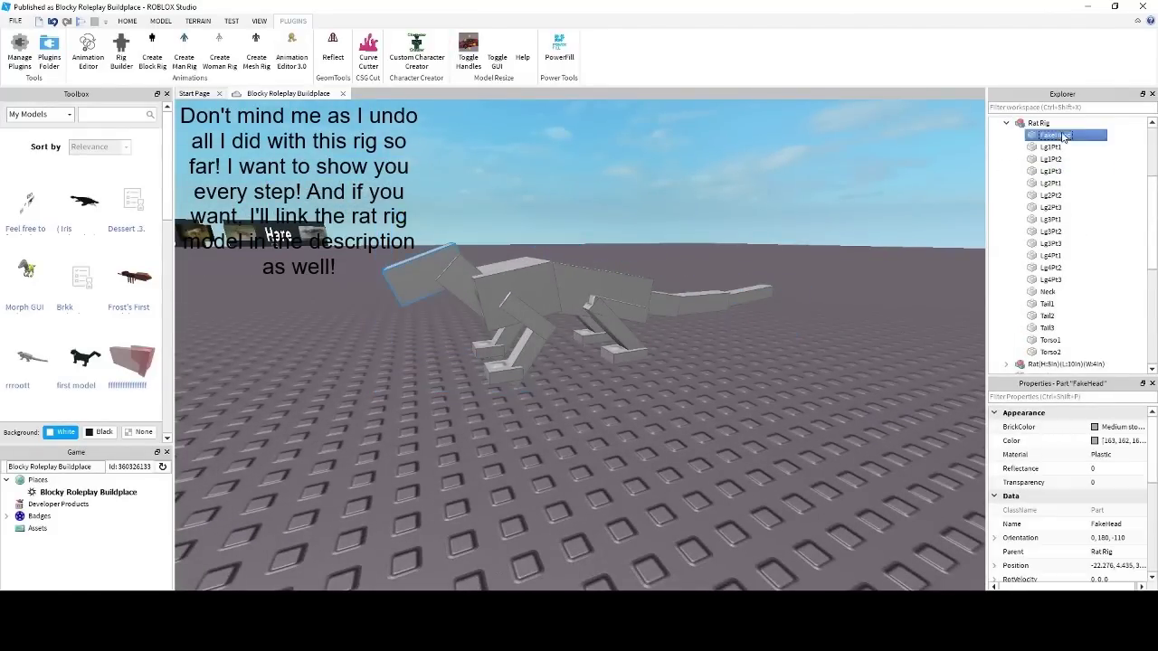
pyautogui.keyDown('shift'); pyautogui.click(1060, 352); pyautogui.keyUp('shift')
pyautogui.click(1109, 526)
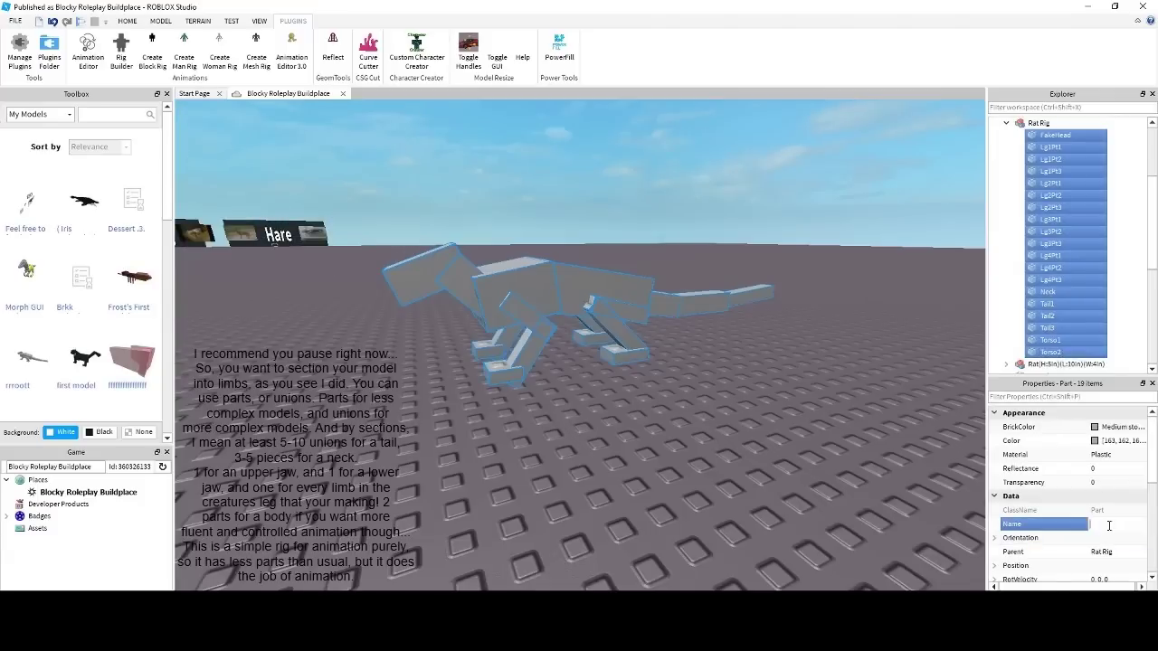
pyautogui.write('Union')
pyautogui.press('Return')
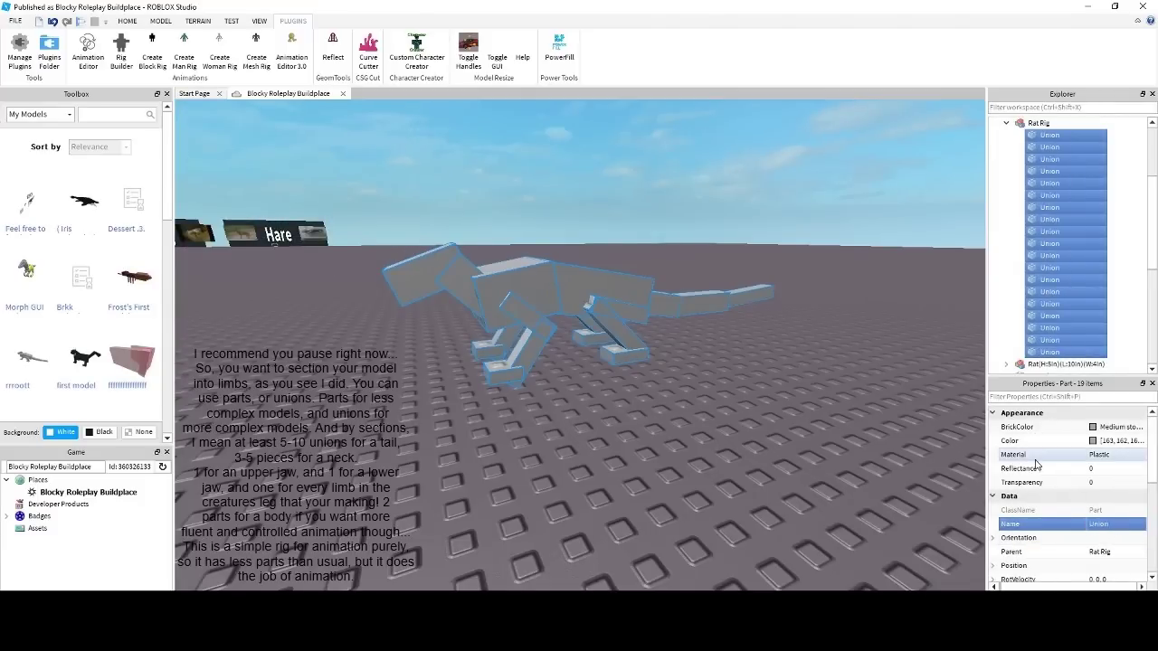
pyautogui.click(719, 443)
# Step: Ungroup the Rat Rig model so its parts sit directly in the workspace
pyautogui.click(533, 275)
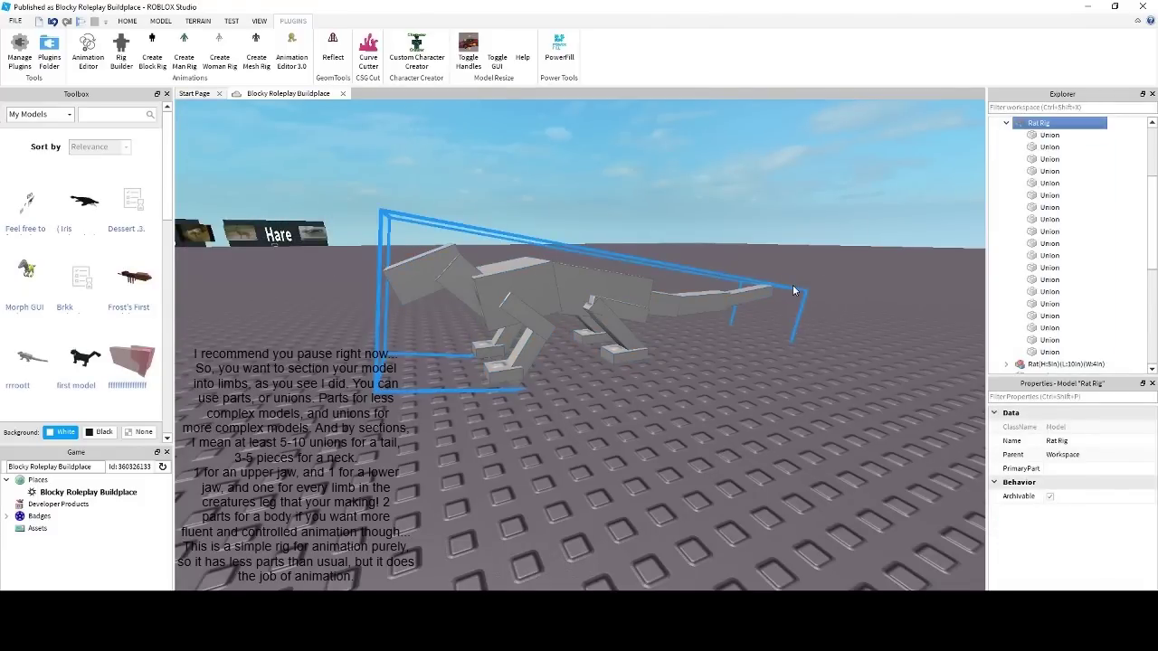
pyautogui.hotkey('ctrl', 'u')
pyautogui.click(725, 399)
# Step: Rename the rat's head part to FakeHead
pyautogui.press('a')
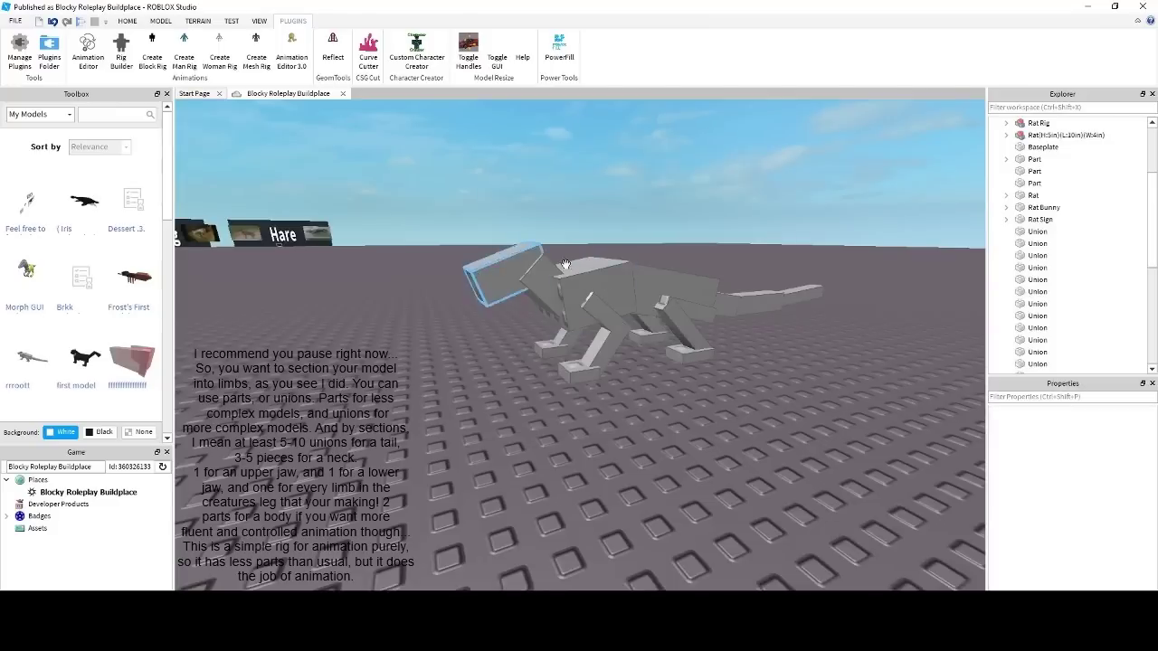
pyautogui.press('e')
pyautogui.click(497, 353)
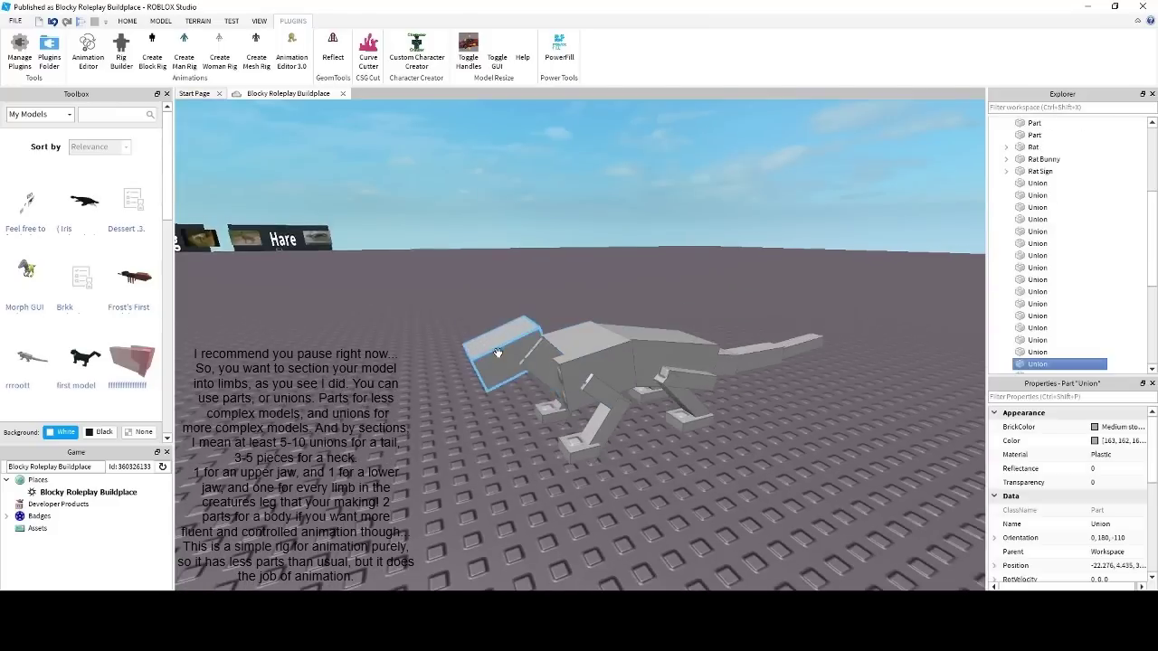
pyautogui.click(1121, 525)
pyautogui.write('FakeHead')
pyautogui.press('Return')
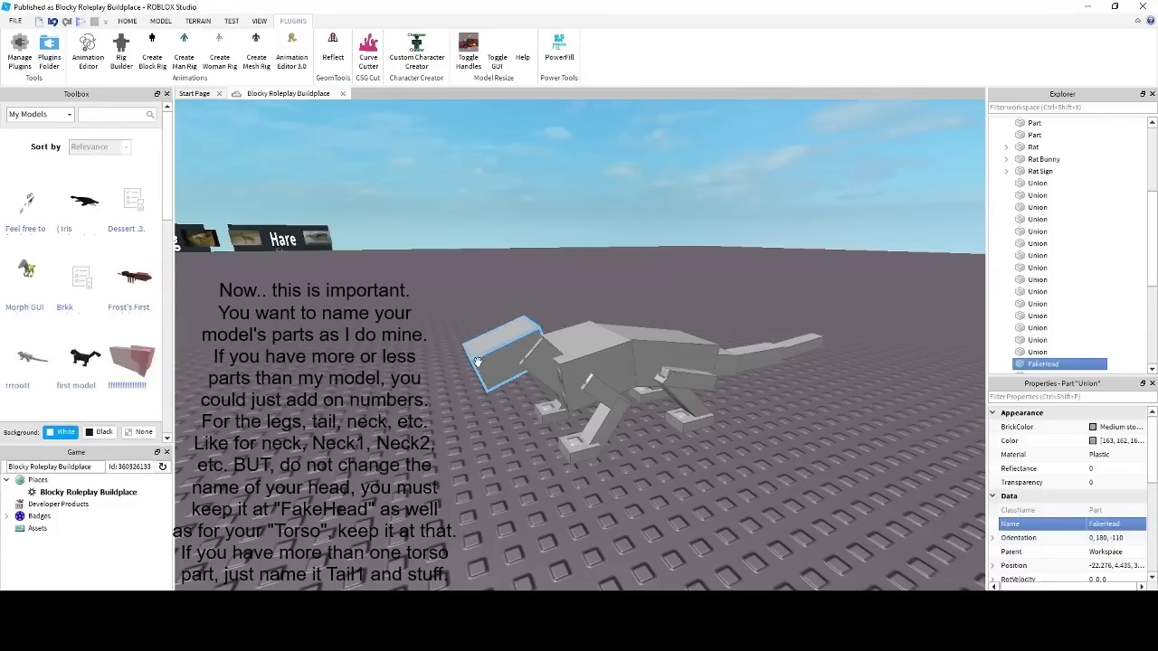
# Step: Rename the neck part between the head and the front body section to Neck1
pyautogui.click(538, 369)
pyautogui.click(1112, 525)
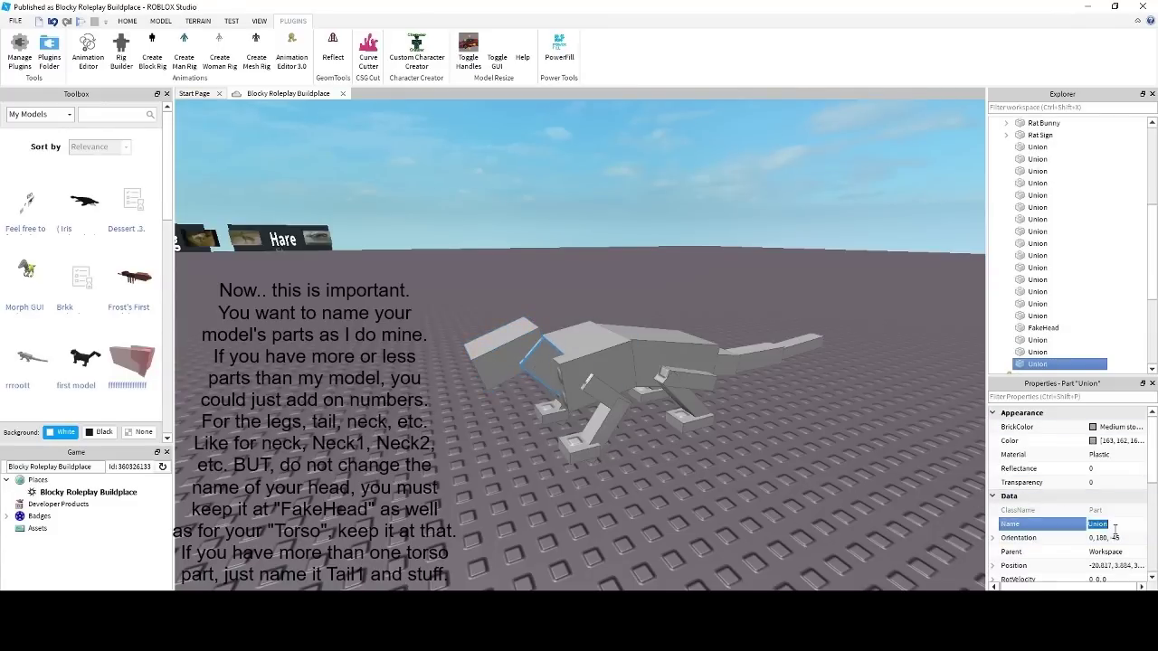
pyautogui.write('Neck1')
pyautogui.press('Return')
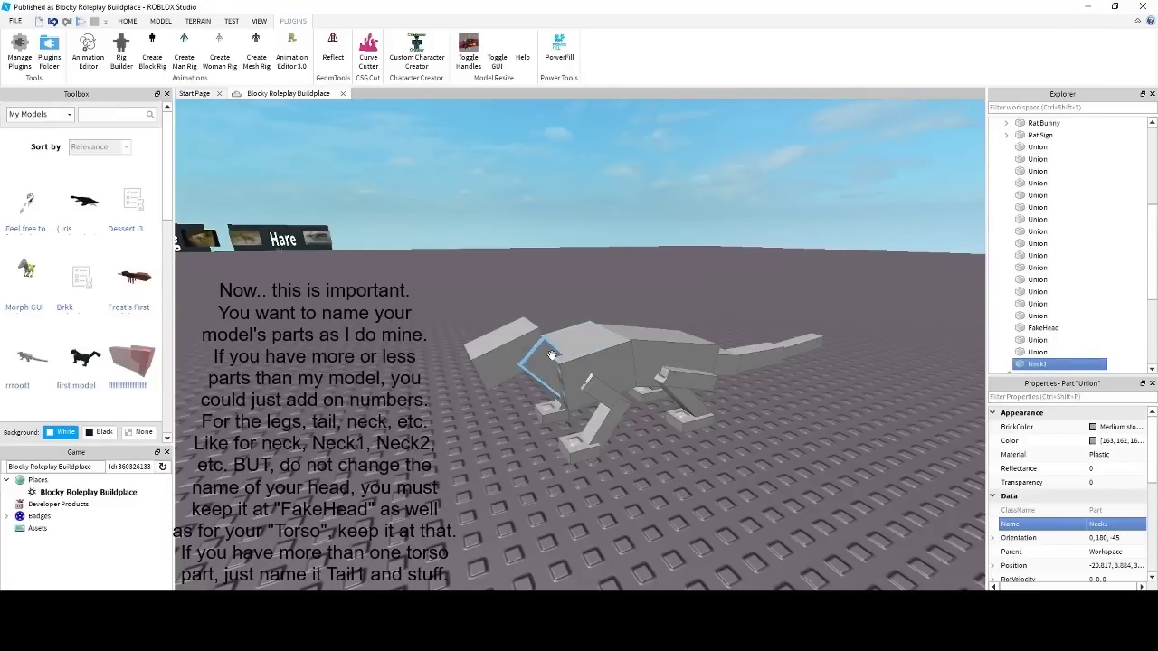
# Step: Rename the front body section to Torso and the rear body section to Tail1
pyautogui.click(588, 351)
pyautogui.click(1123, 525)
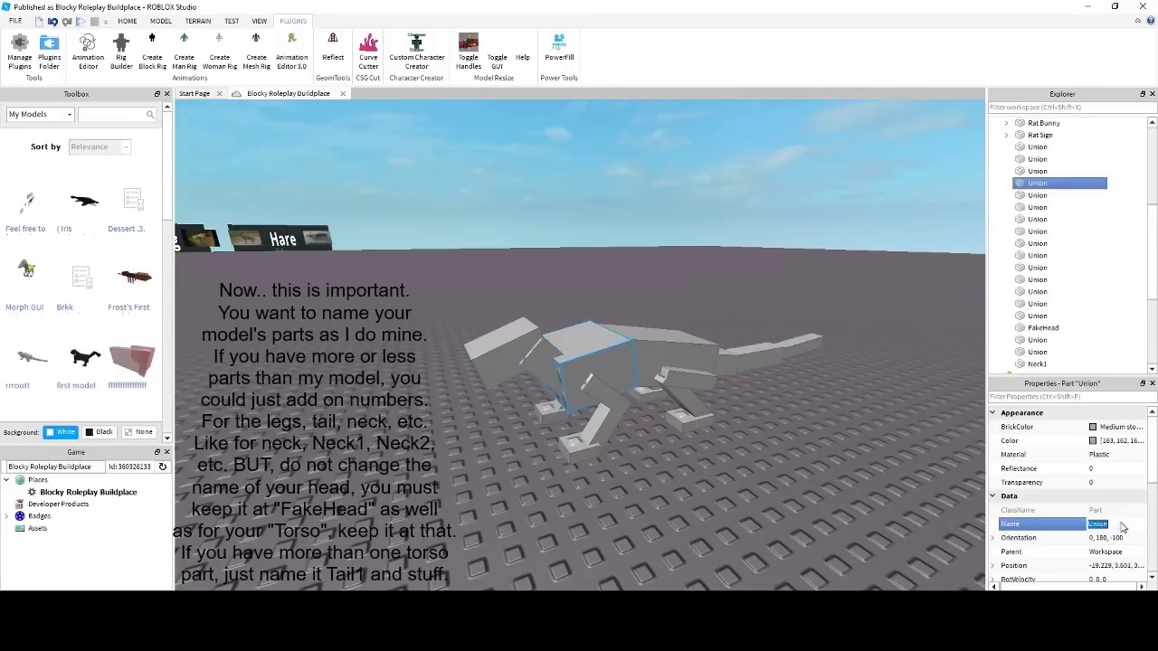
pyautogui.write('Torso')
pyautogui.press('Return')
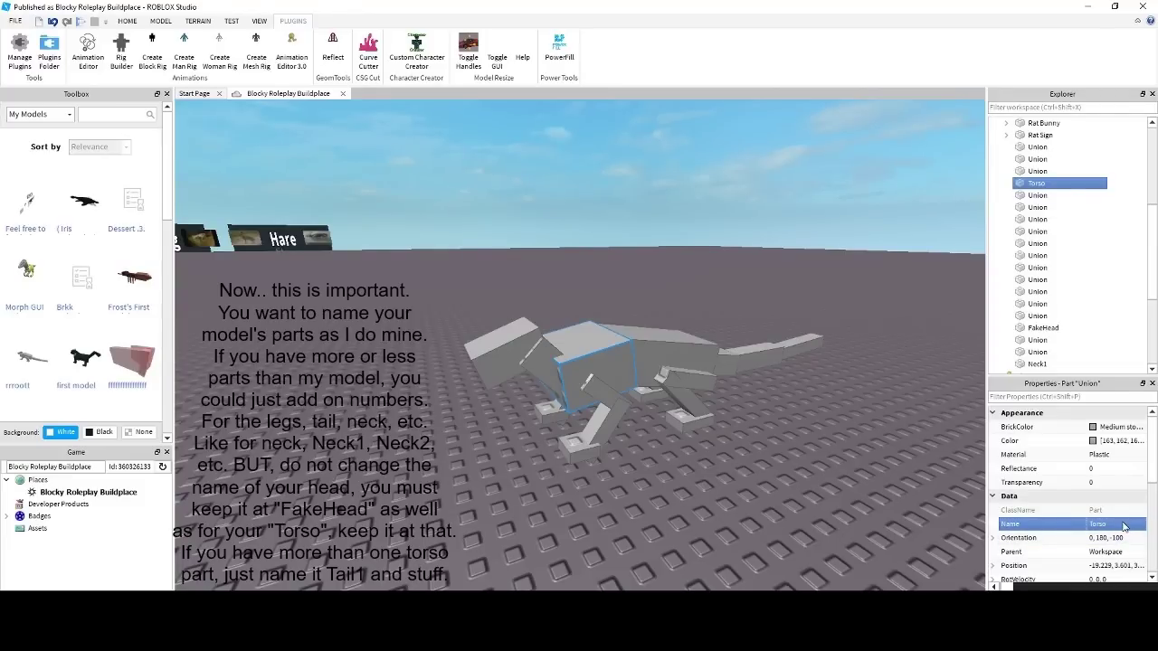
pyautogui.click(685, 356)
pyautogui.click(1115, 523)
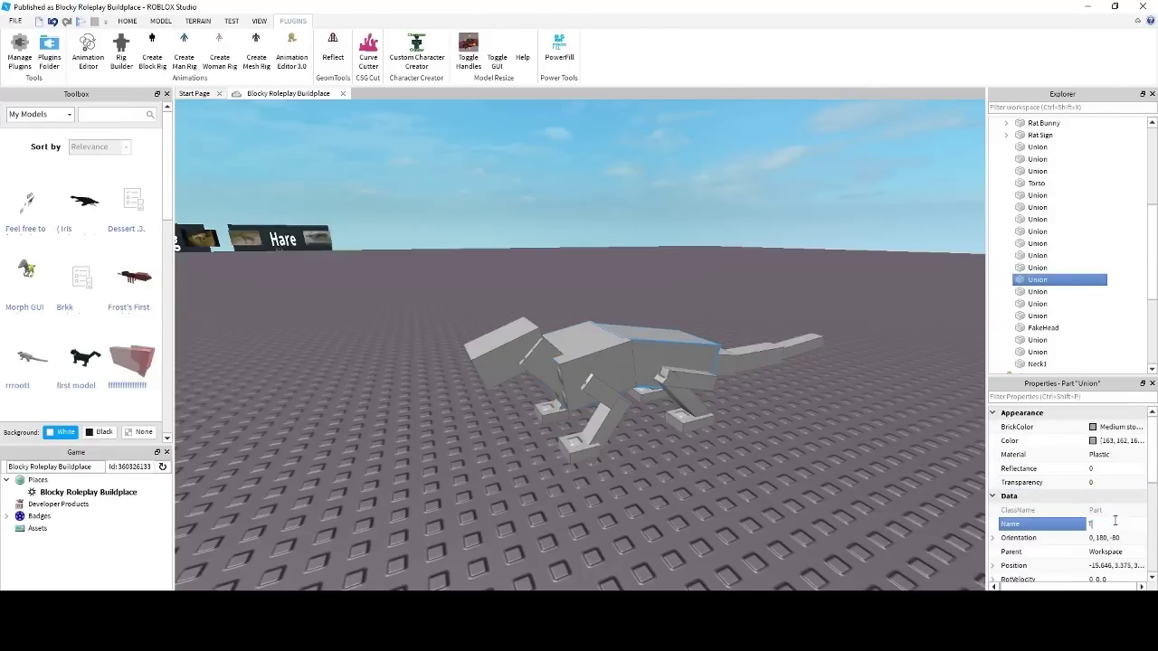
pyautogui.press('Return')
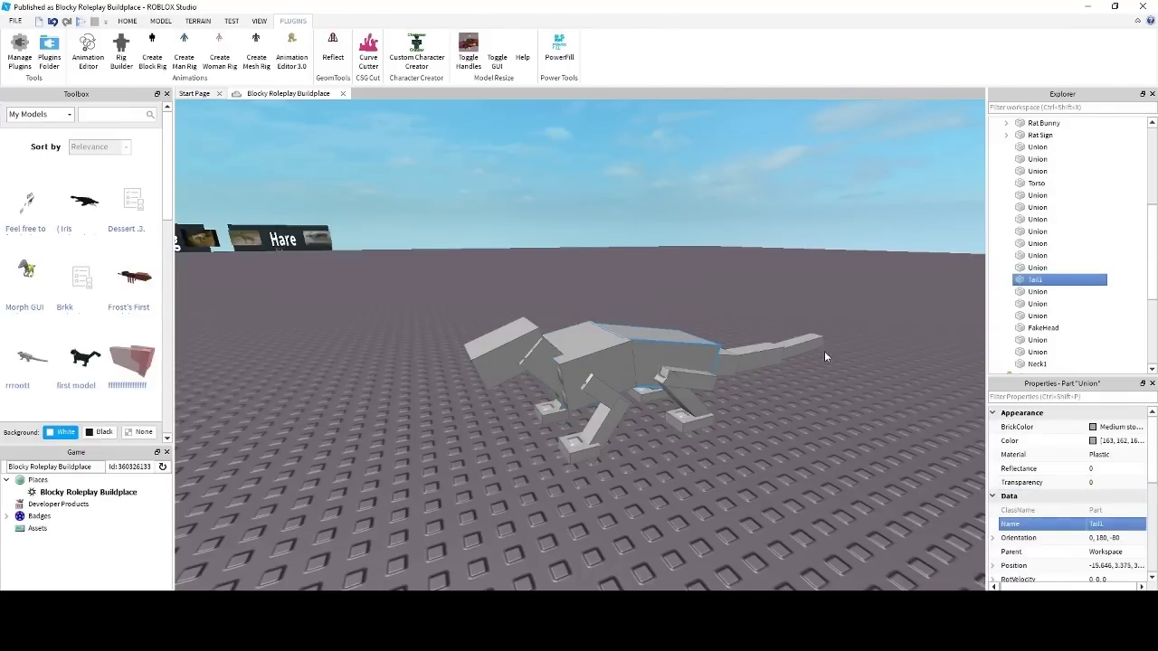
# Step: Select the three tail segments behind the body together and rename them to Tail2
pyautogui.press('d')
pyautogui.moveTo(824, 352); pyautogui.dragTo(781, 352, button='right')
pyautogui.click(604, 366)
pyautogui.keyDown('ctrl'); pyautogui.click(654, 364); pyautogui.keyUp('ctrl')
pyautogui.keyDown('ctrl'); pyautogui.click(718, 356); pyautogui.keyUp('ctrl')
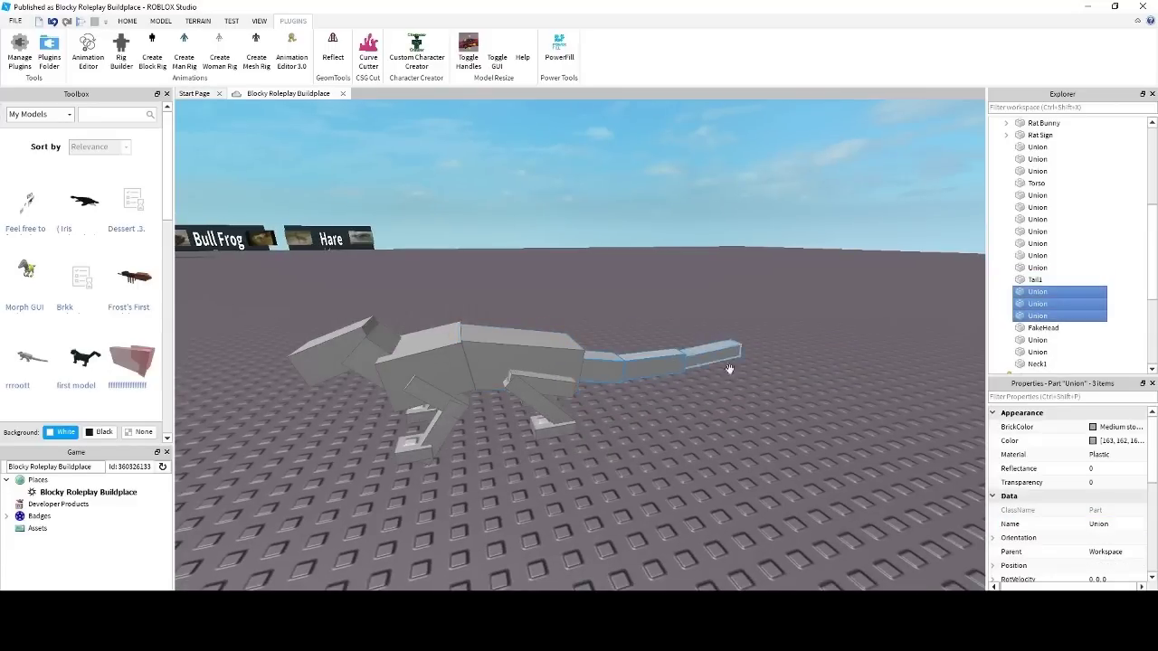
pyautogui.click(1107, 524)
pyautogui.write('Tail1')
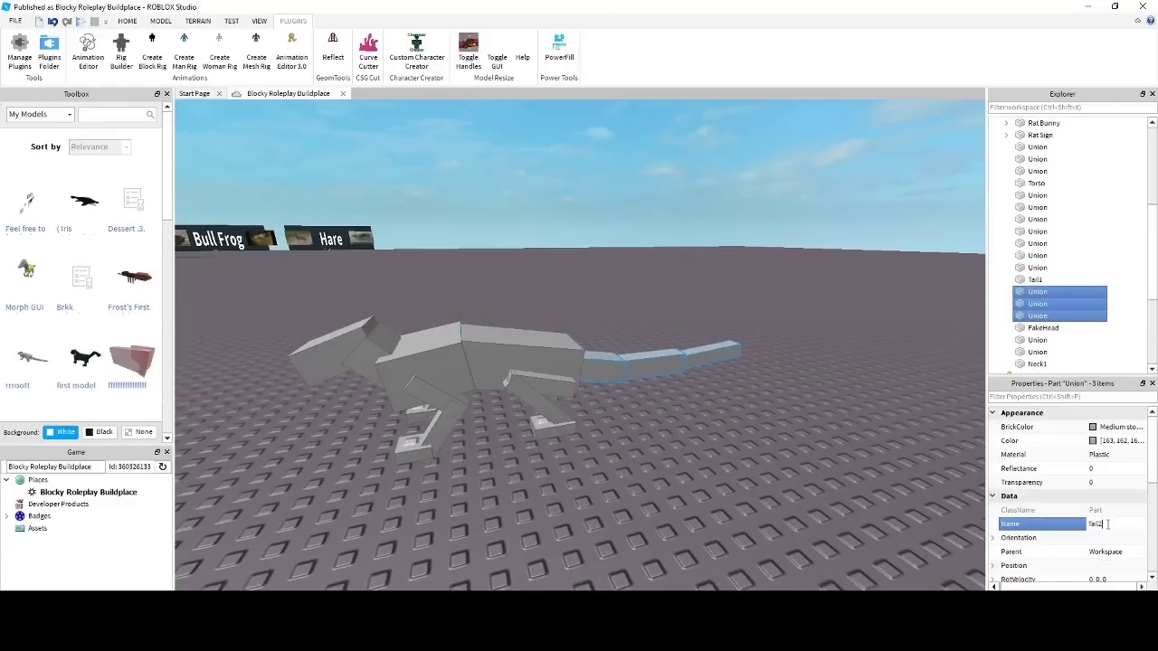
pyautogui.press('Return')
# Step: Rename the two outer tail segments to Tail3, and the tail tip alone to Tail4
pyautogui.keyDown('ctrl'); pyautogui.click(604, 358); pyautogui.keyUp('ctrl')
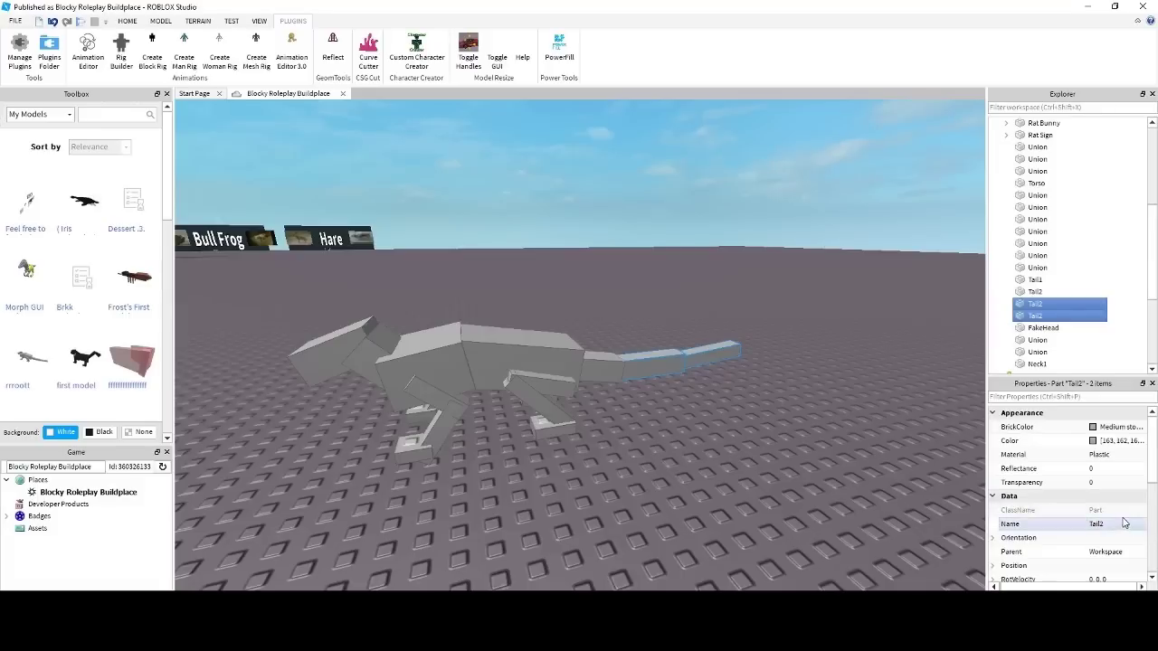
pyautogui.click(1126, 524)
pyautogui.press('Return')
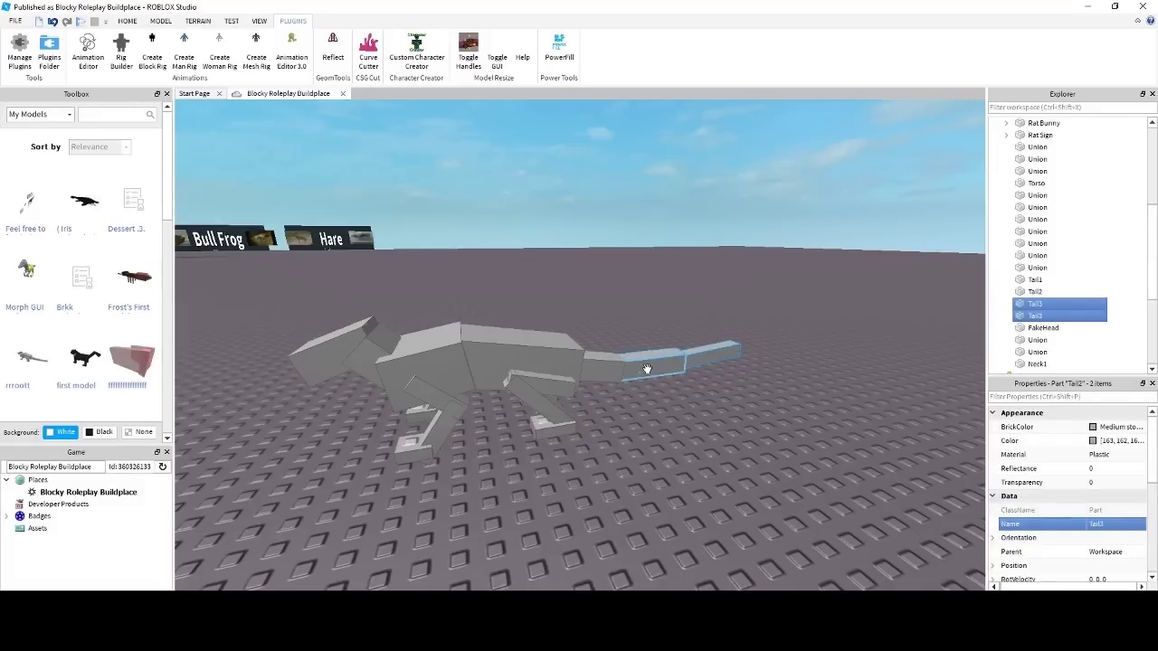
pyautogui.keyDown('ctrl'); pyautogui.click(647, 368); pyautogui.keyUp('ctrl')
pyautogui.click(1124, 524)
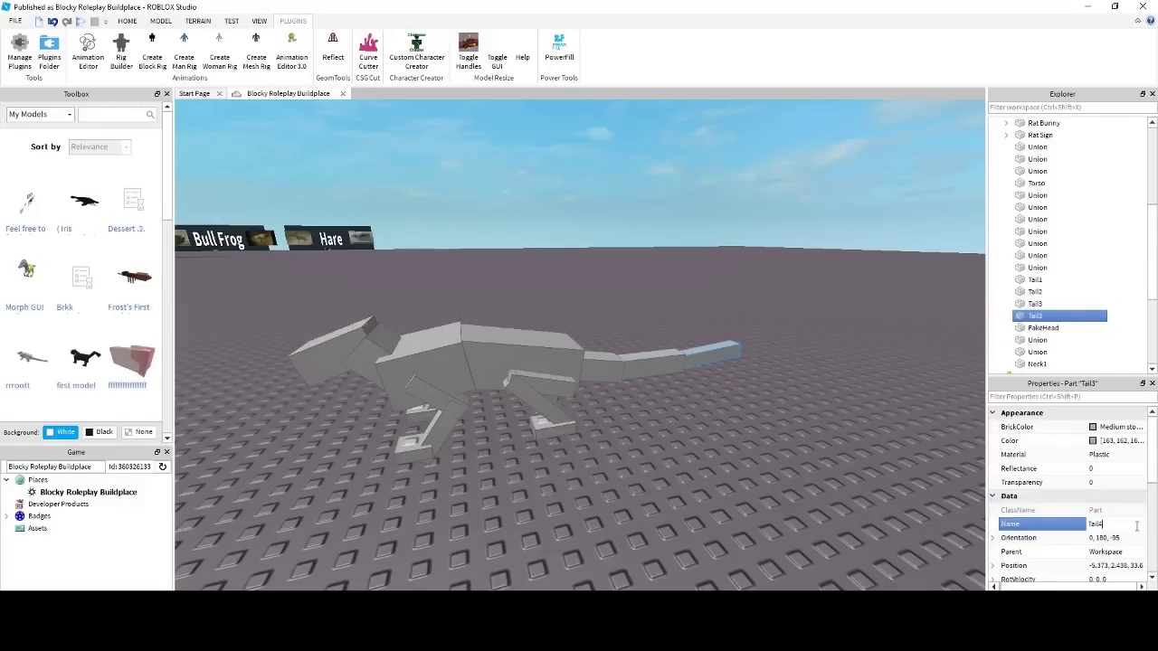
pyautogui.write('4')
pyautogui.press('Return')
pyautogui.click(710, 482)
# Step: Select the head, body and tail parts one by one to review their names
pyautogui.click(333, 342)
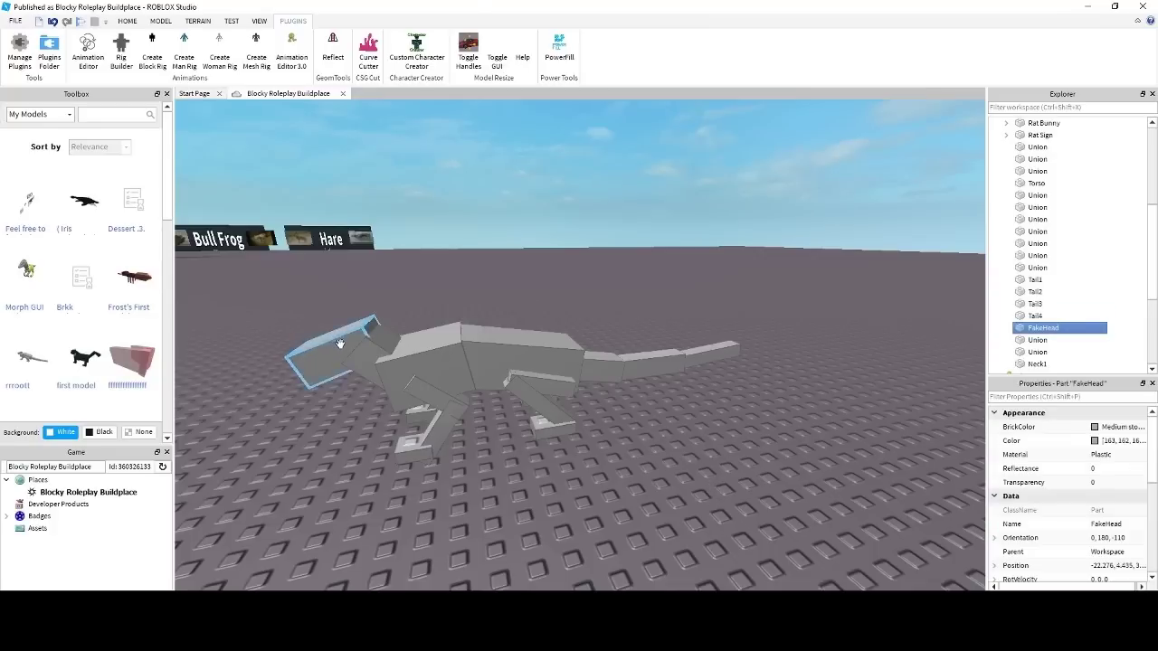
pyautogui.click(359, 352)
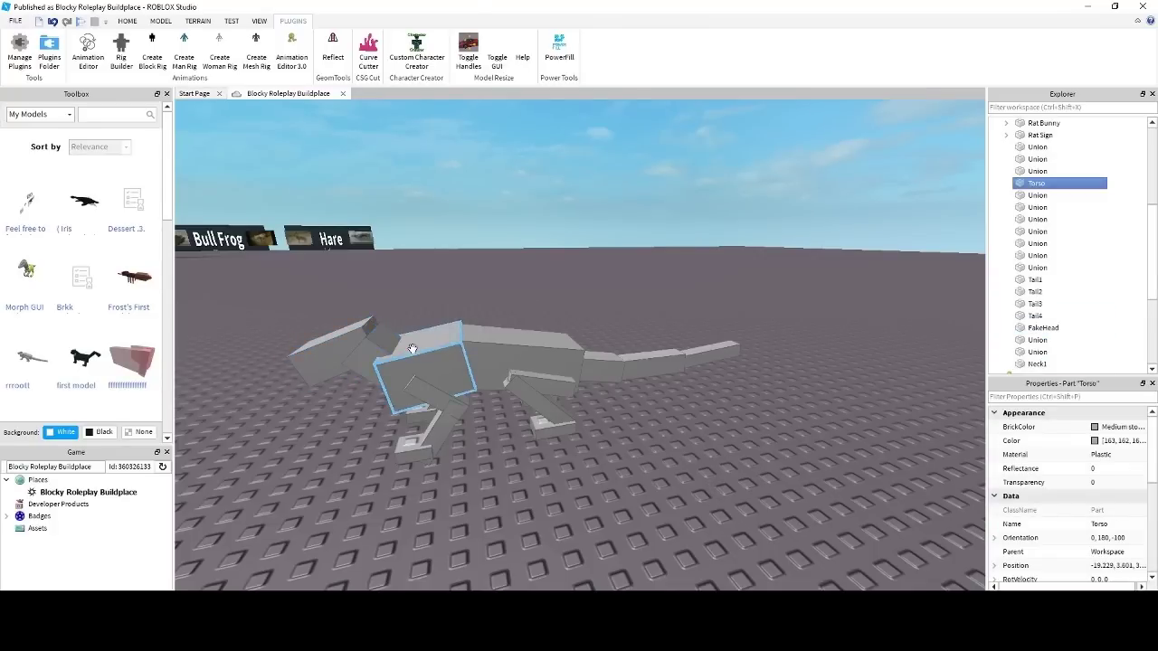
pyautogui.click(517, 349)
pyautogui.click(631, 354)
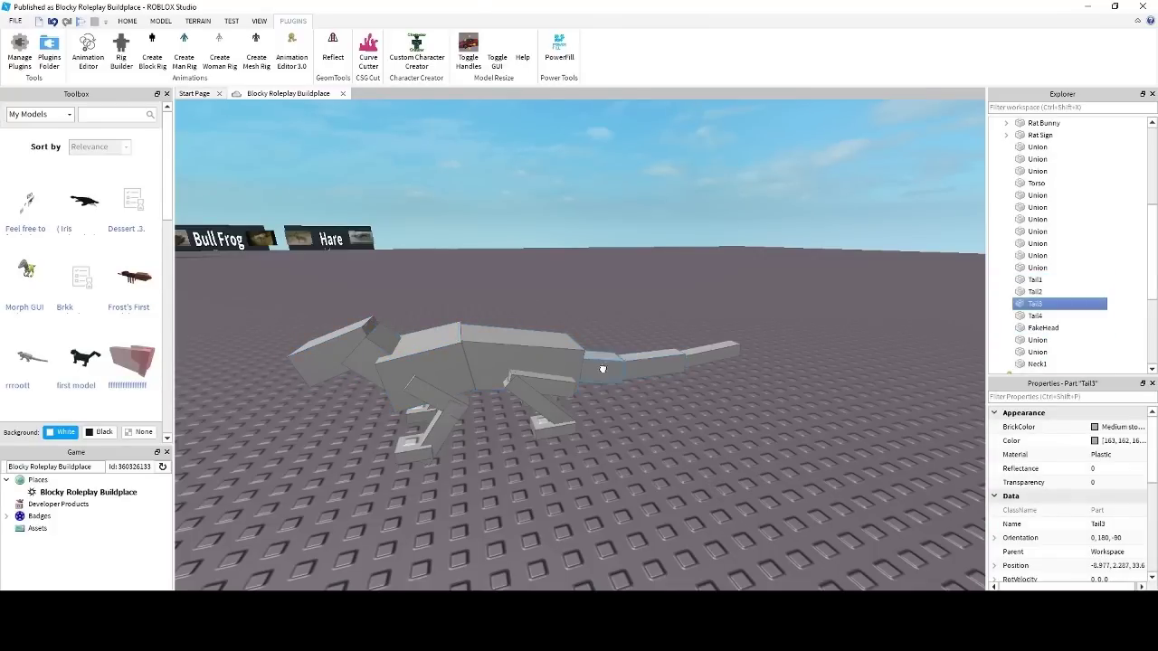
pyautogui.click(602, 368)
pyautogui.click(691, 359)
pyautogui.click(705, 447)
# Step: Rename the upper part of the near front leg to LgPt1
pyautogui.press('a')
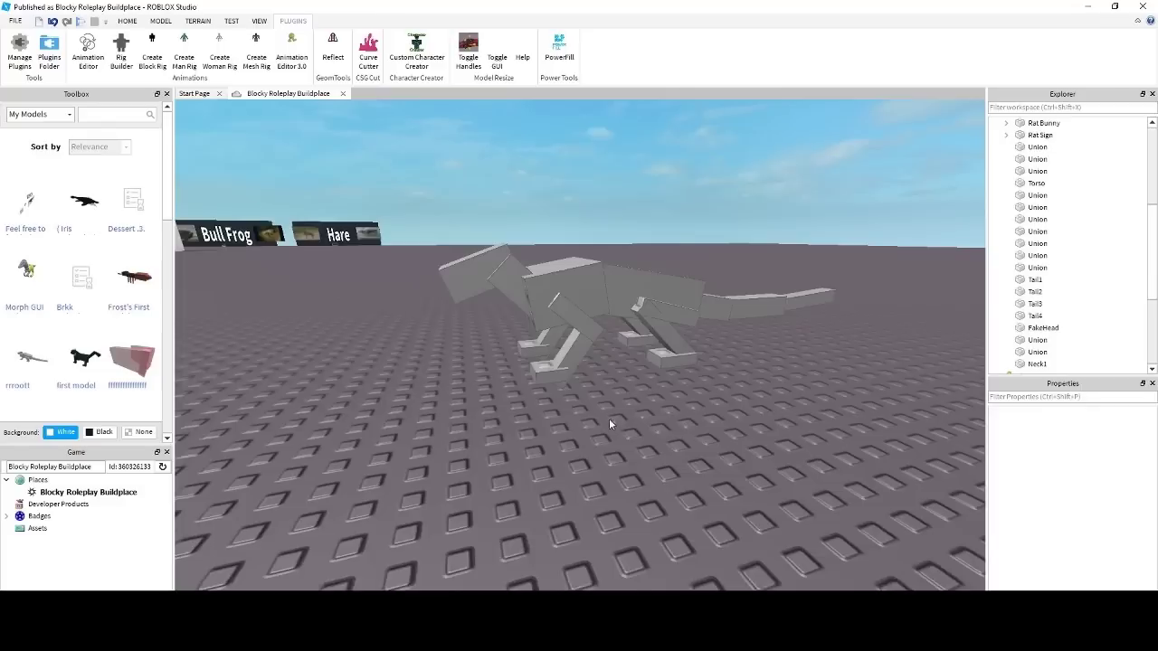
pyautogui.moveTo(609, 418); pyautogui.dragTo(613, 352, button='right')
pyautogui.press('w')
pyautogui.click(608, 333)
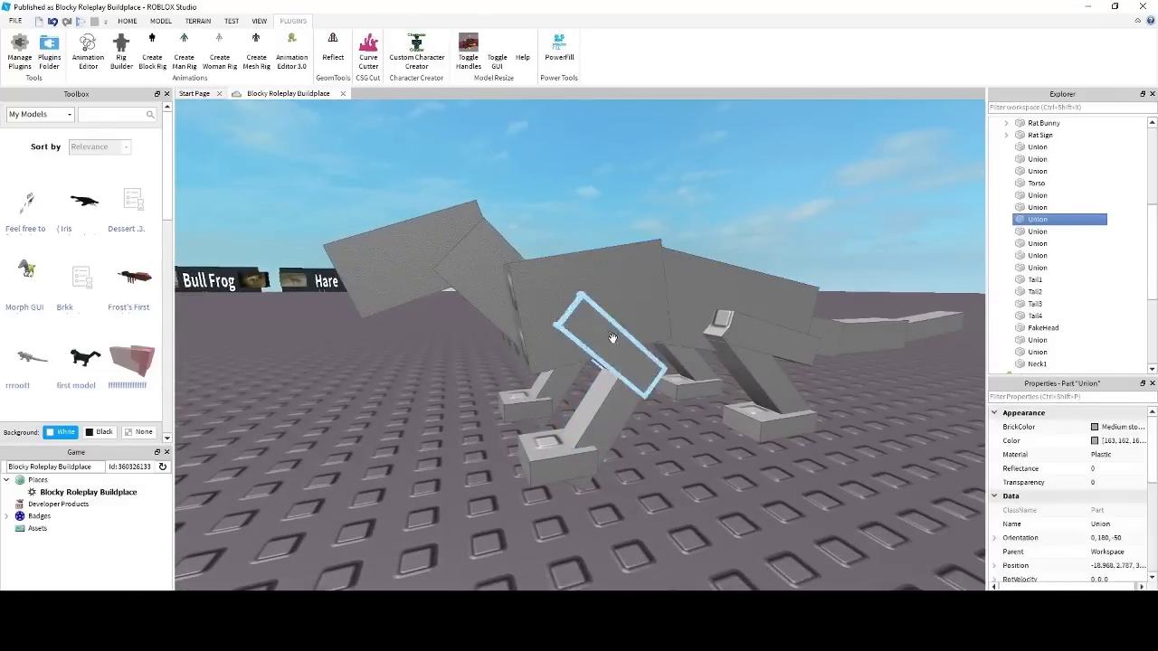
pyautogui.click(1120, 522)
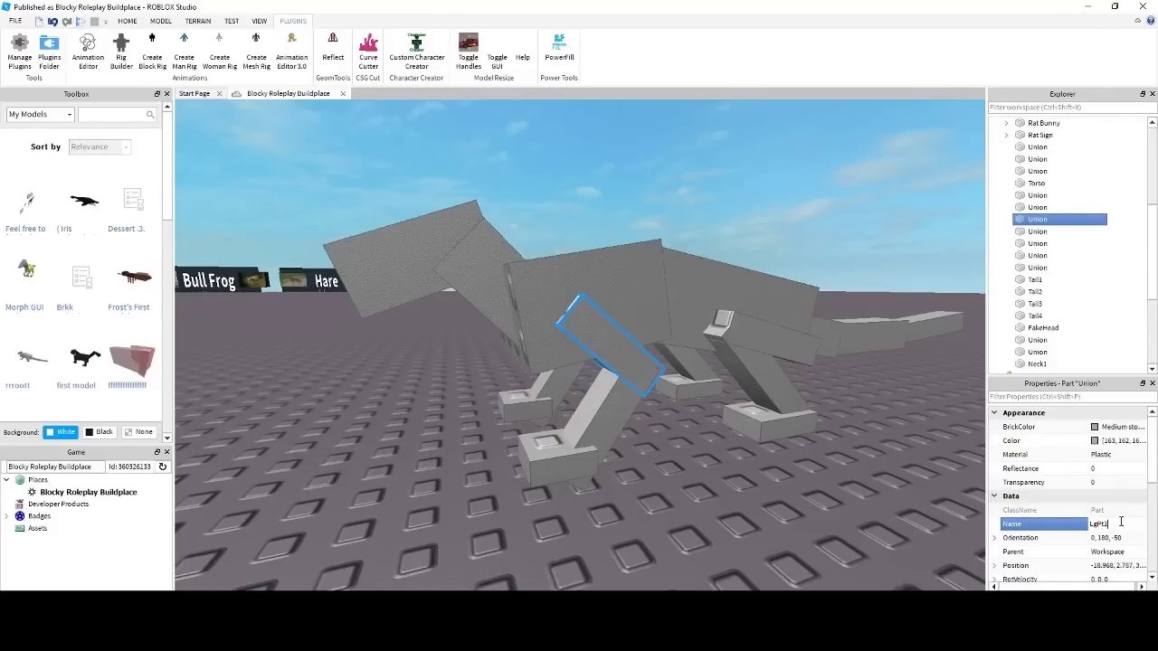
pyautogui.press('Return')
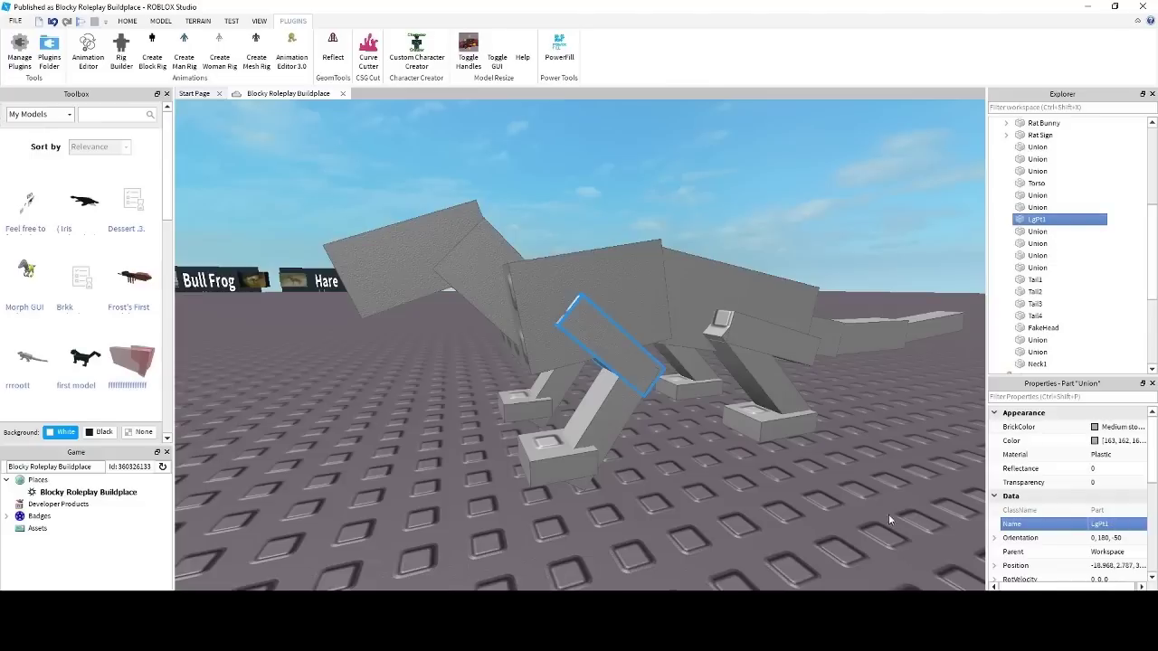
# Step: Rename the near front leg's lower part to Lg1Pt2 and its foot to Lg1Pt3
pyautogui.click(607, 414)
pyautogui.click(1090, 524)
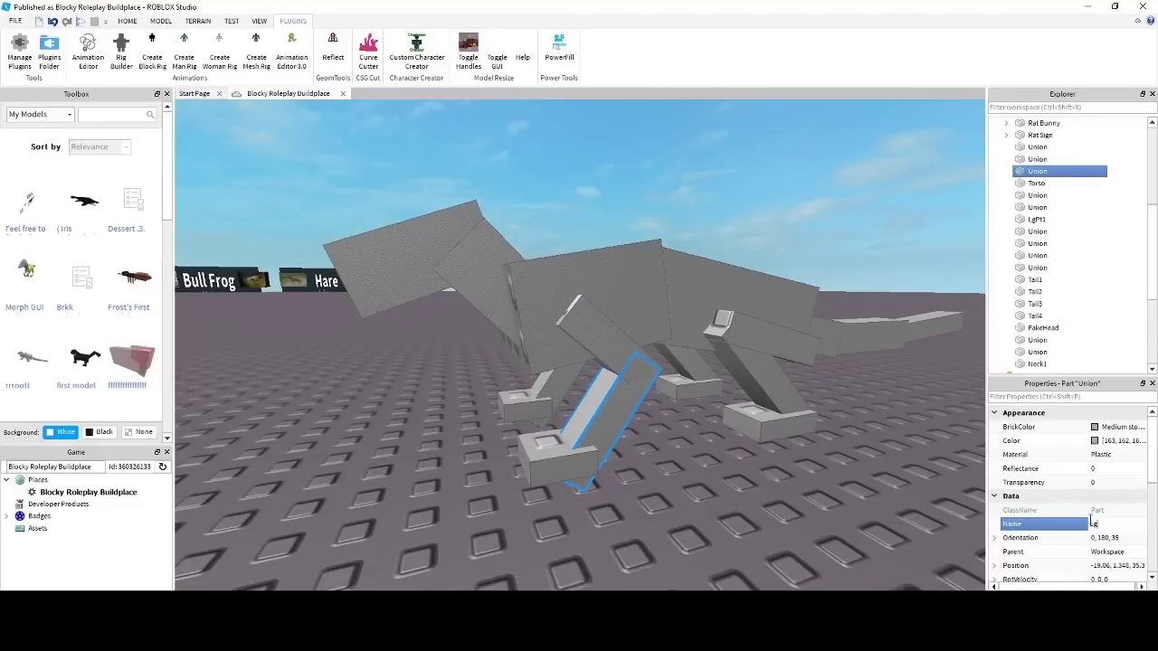
pyautogui.press('Return')
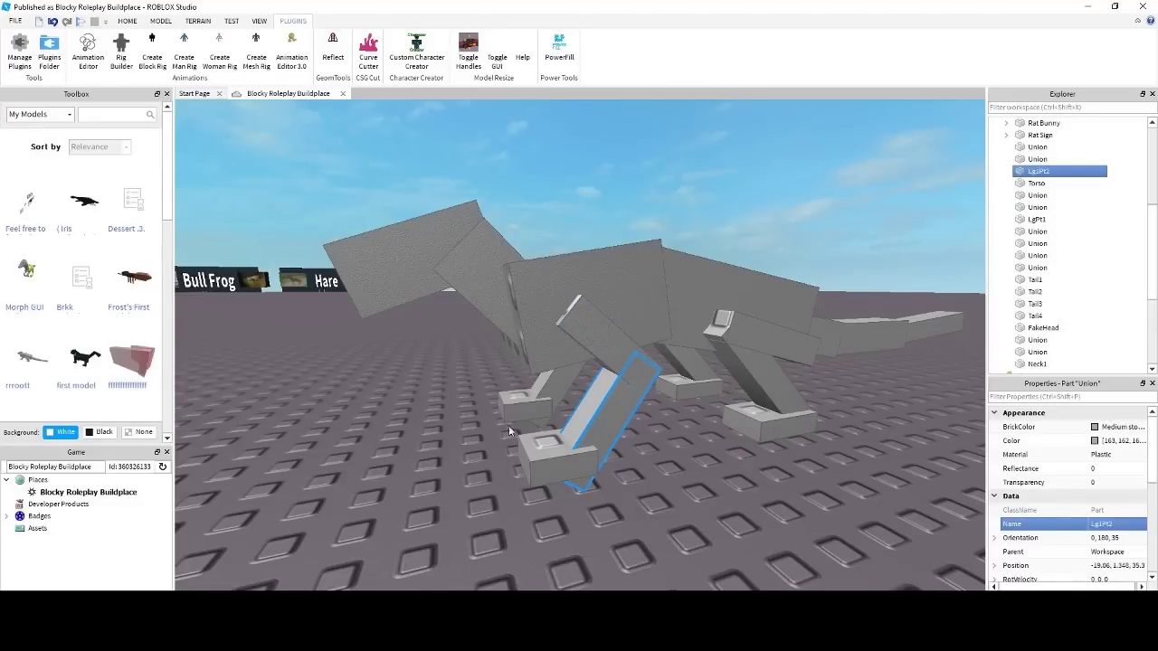
pyautogui.click(543, 443)
pyautogui.click(1122, 524)
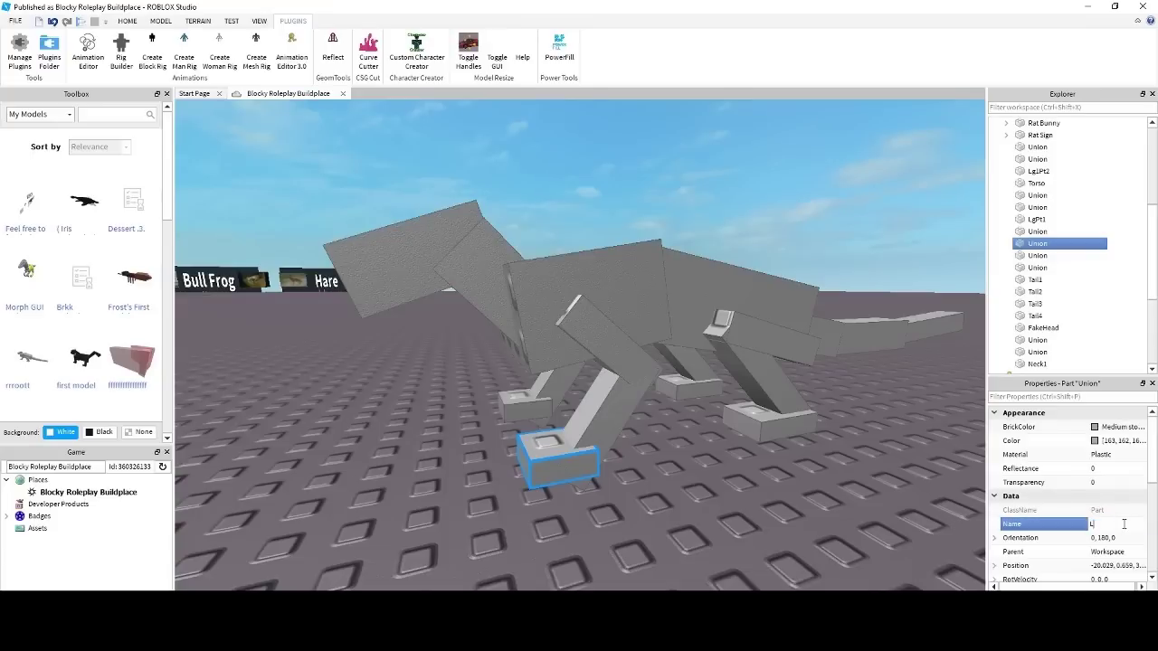
pyautogui.write('LgPt3')
pyautogui.press('Return')
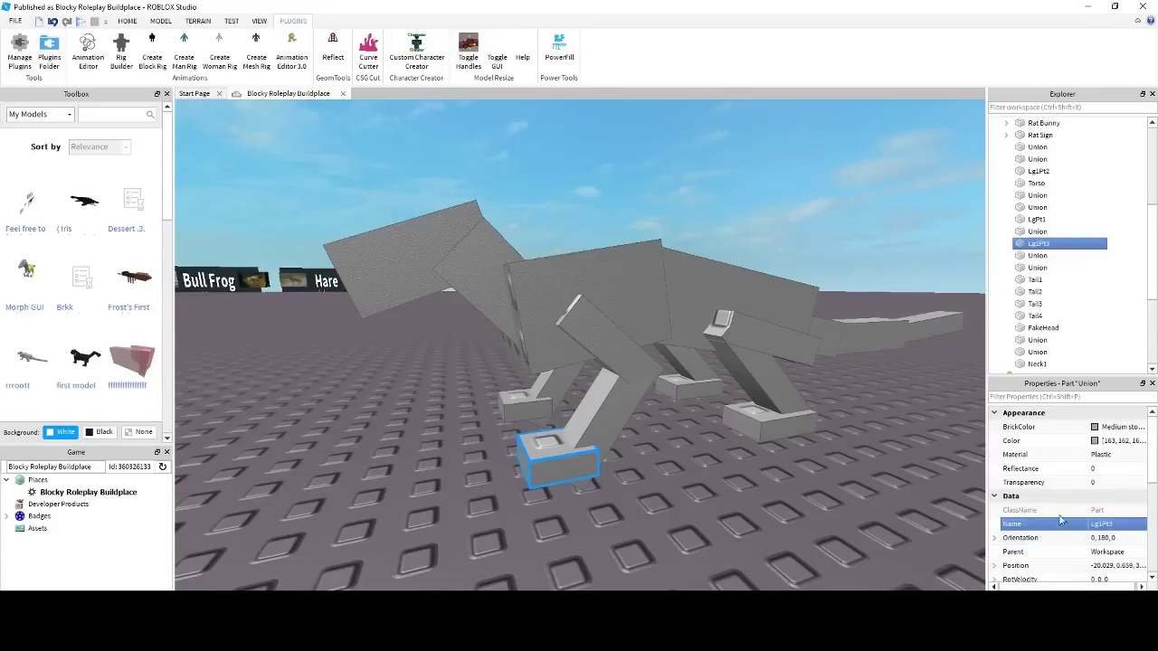
# Step: Rename the upper part of the opposite front leg to Lg2Pt1
pyautogui.click(668, 506)
pyautogui.moveTo(668, 506); pyautogui.dragTo(666, 501, button='right')
pyautogui.click(649, 351)
pyautogui.scroll(-3, 648, 352)
pyautogui.click(1126, 528)
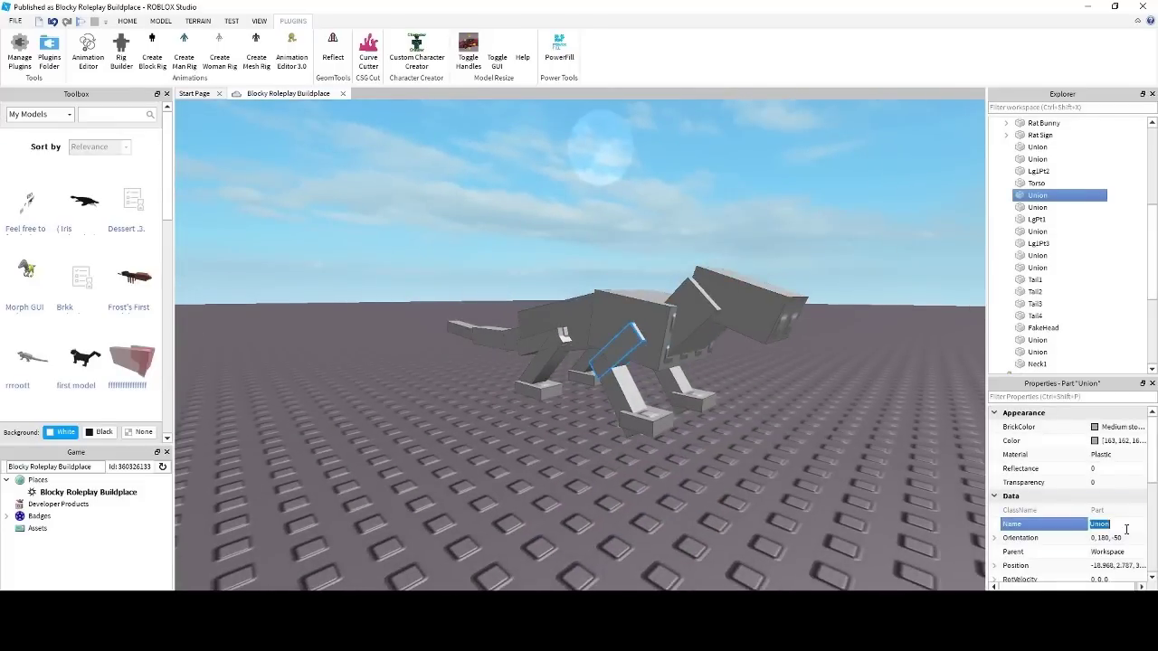
pyautogui.write(':g')
pyautogui.press('BackSpace')
pyautogui.press('BackSpace')
pyautogui.write('LgPt4')
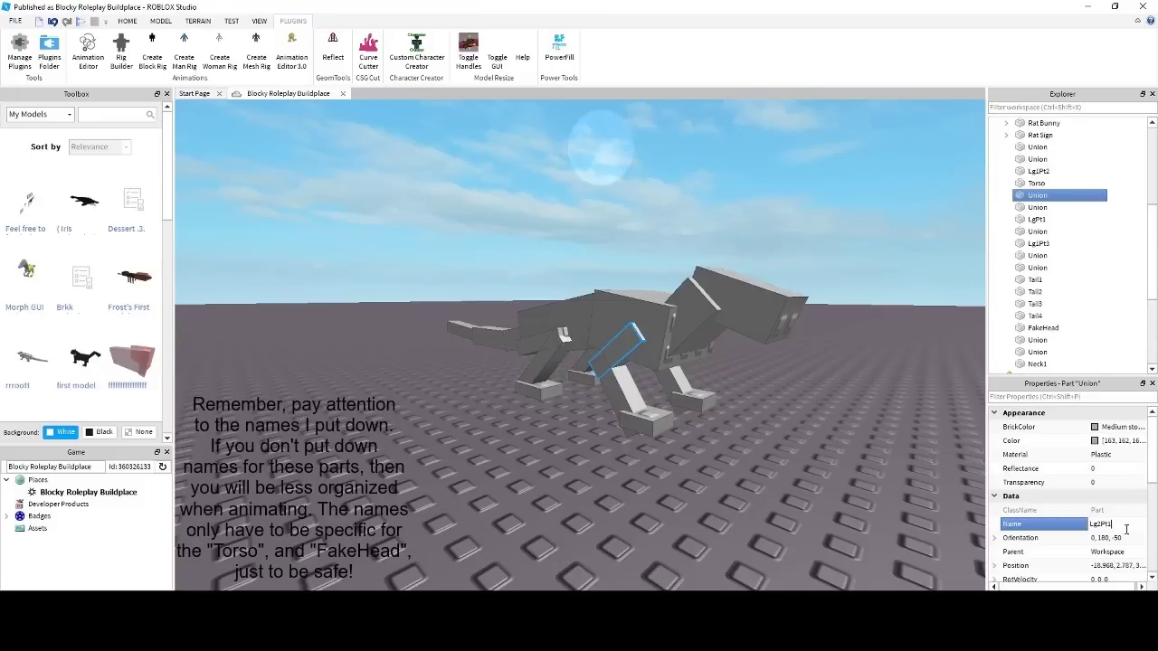
pyautogui.press('Return')
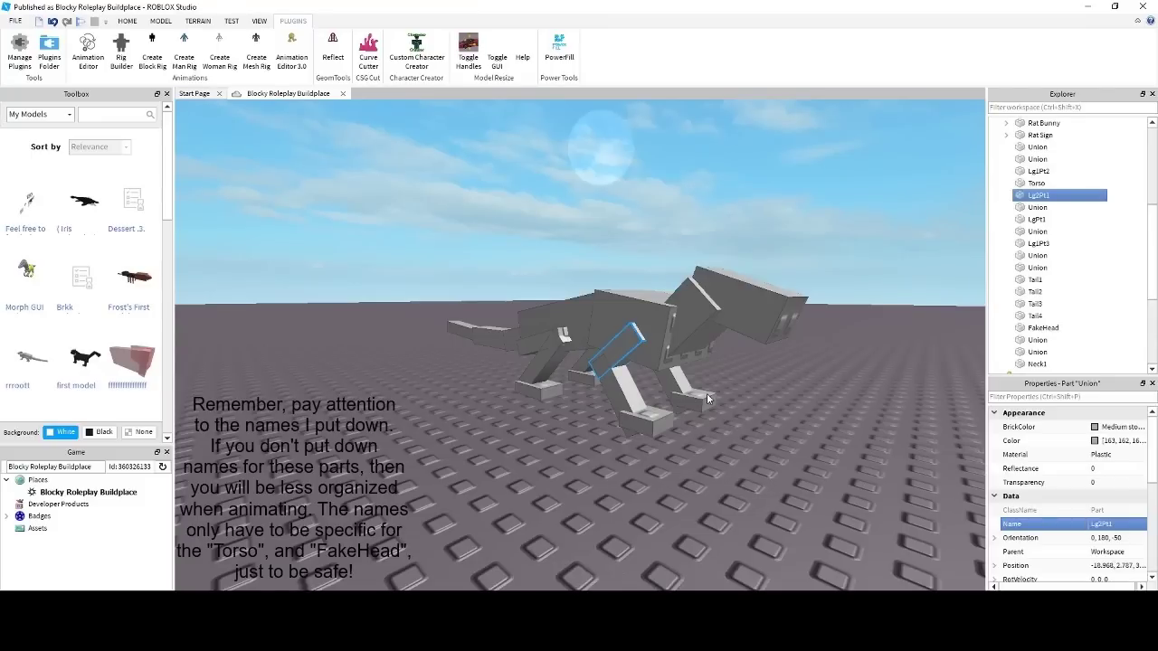
# Step: Rename the opposite front leg's lower part to Lg2Pt2 and its foot to Lg2Pt3
pyautogui.click(631, 392)
pyautogui.click(1134, 526)
pyautogui.write('L')
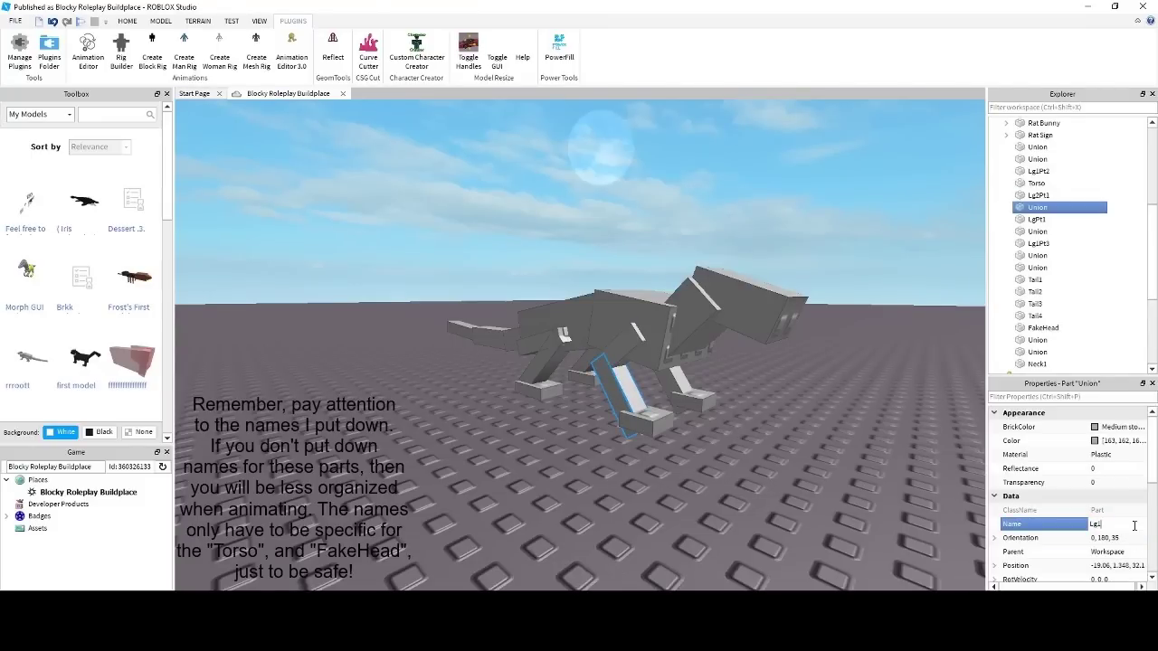
pyautogui.write('g2Pt2')
pyautogui.press('Return')
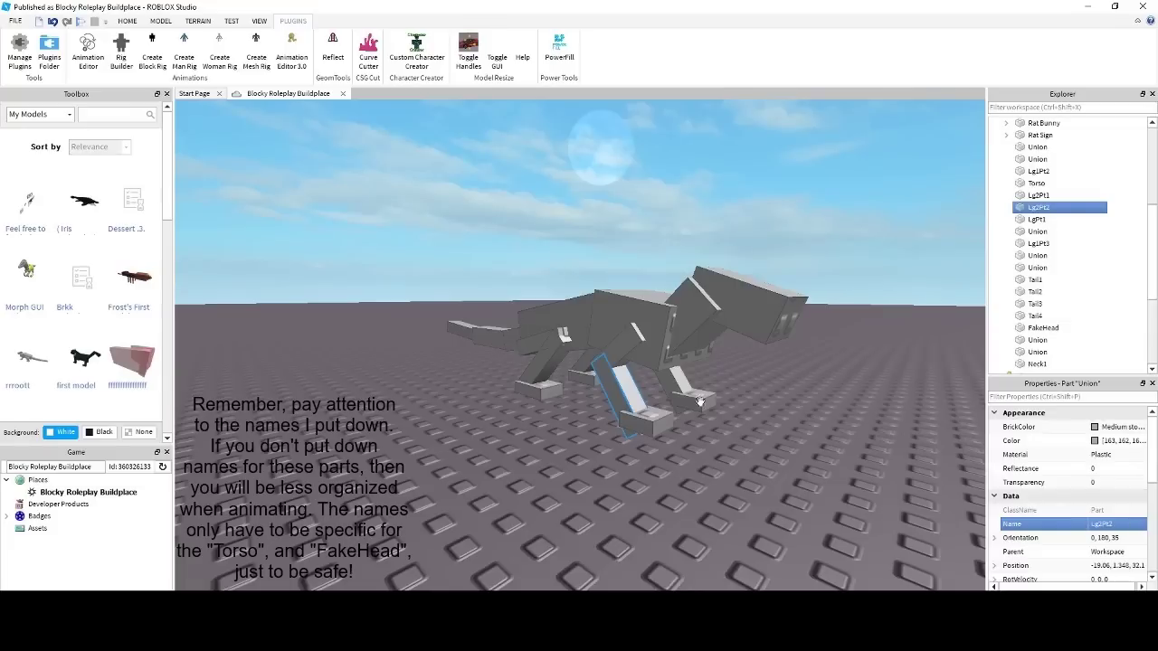
pyautogui.click(644, 422)
pyautogui.click(1126, 525)
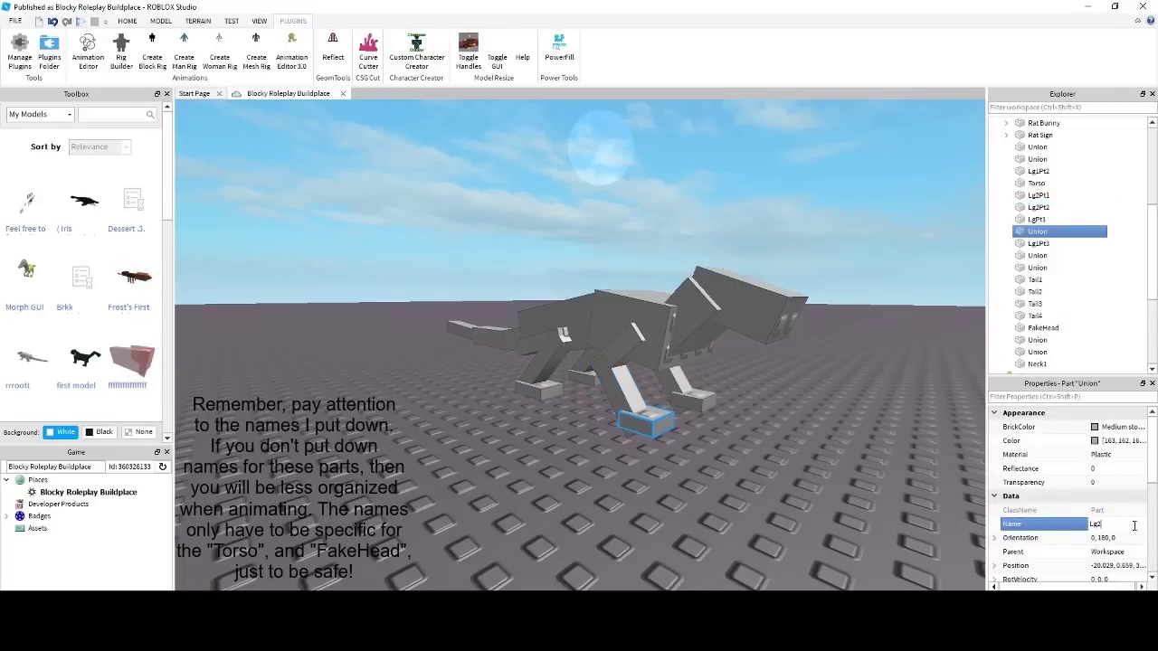
pyautogui.press('Return')
# Step: Rename the upper part of the hind leg behind leg 1 to Lg3Pt1
pyautogui.click(896, 465)
pyautogui.moveTo(897, 465); pyautogui.dragTo(533, 360, button='right')
pyautogui.click(533, 360)
pyautogui.click(1109, 523)
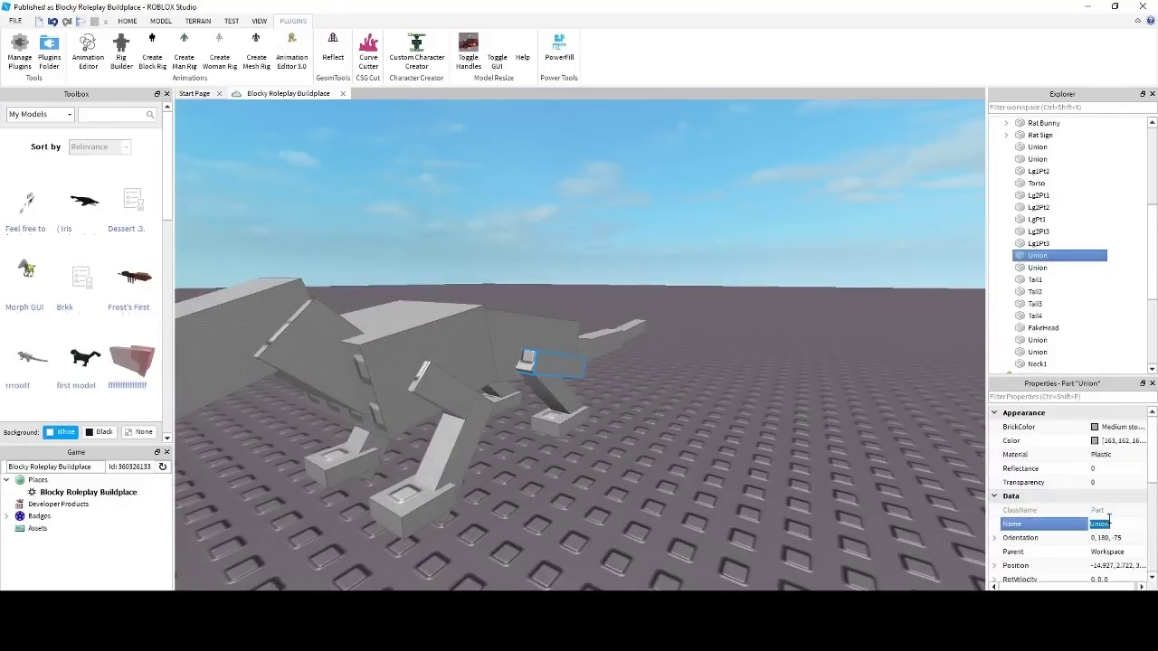
pyautogui.press('Return')
# Step: Rename the same hind leg's lower part to Lg3Pt2 and its foot to Lg3Pt3
pyautogui.click(565, 384)
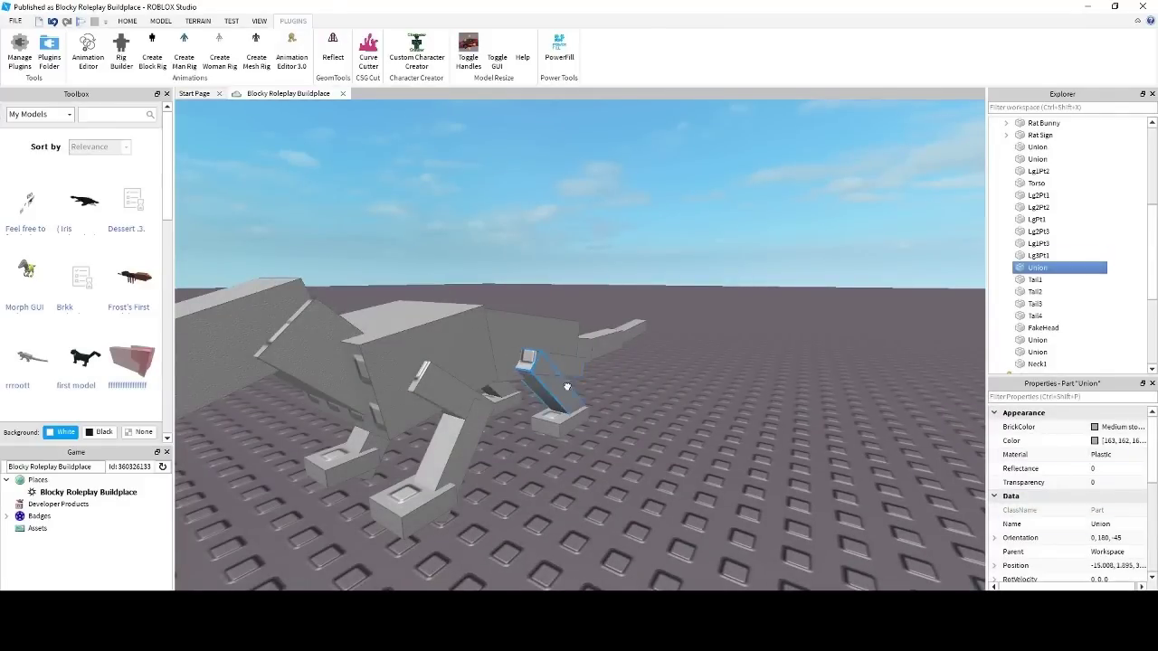
pyautogui.click(1137, 527)
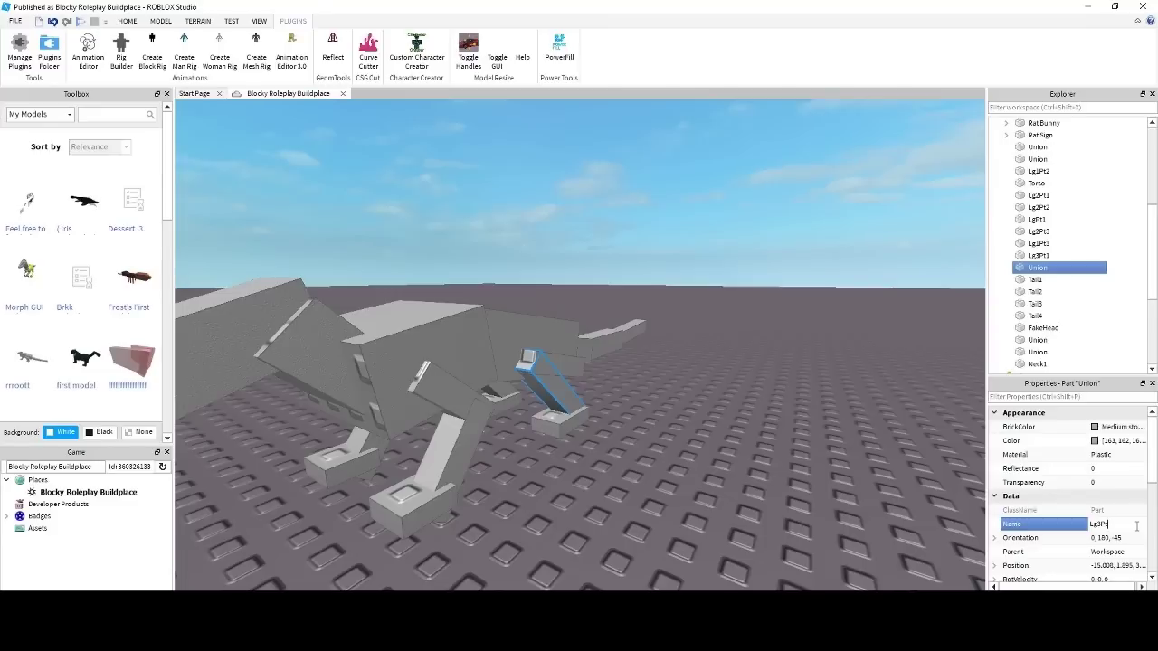
pyautogui.press('Return')
pyautogui.click(556, 420)
pyautogui.click(1128, 523)
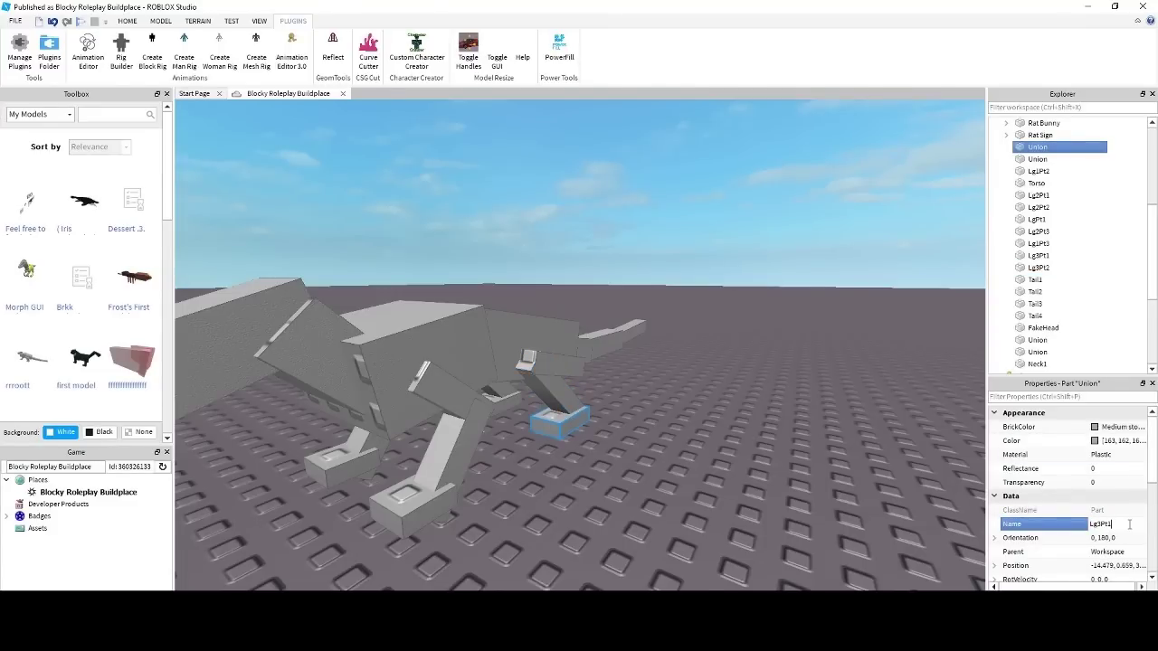
pyautogui.press('Return')
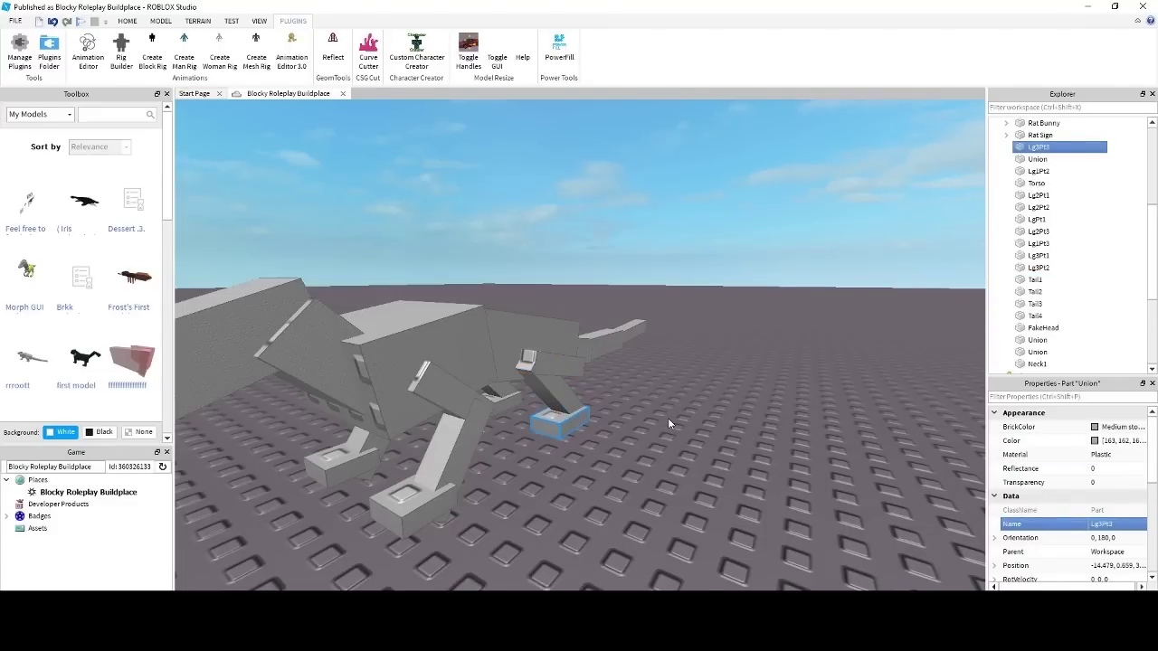
# Step: Rename the upper part of the remaining hind leg, on the opposite side, to Lg4Pt1
pyautogui.click(669, 423)
pyautogui.moveTo(669, 424); pyautogui.dragTo(667, 421, button='right')
pyautogui.click(713, 346)
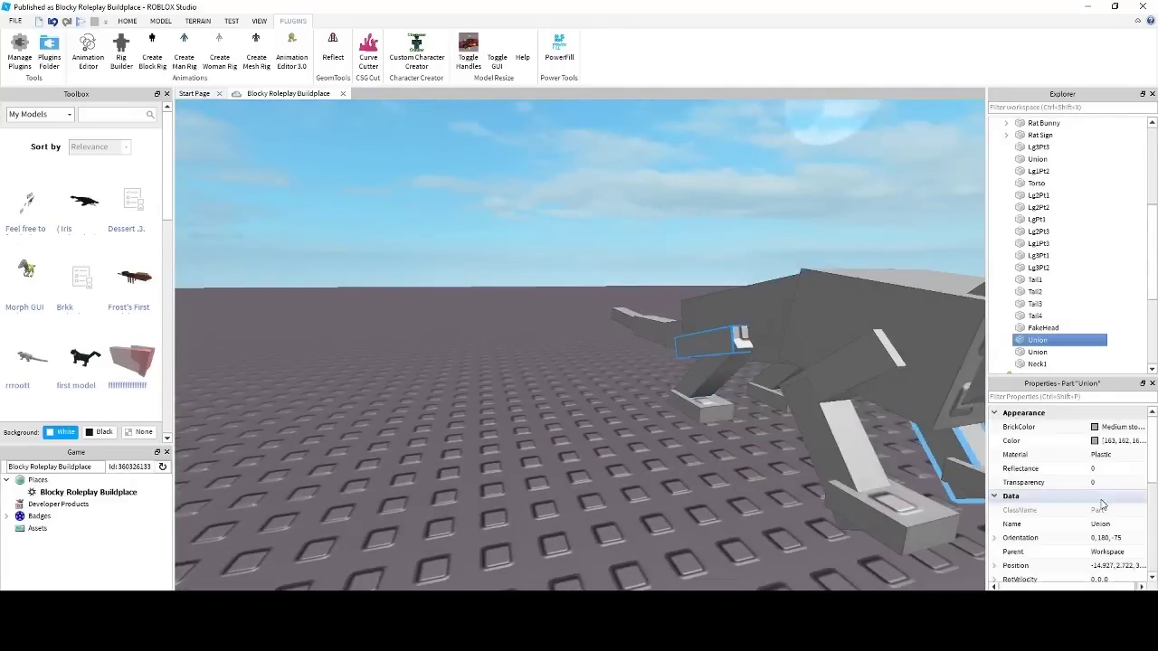
pyautogui.click(1101, 526)
pyautogui.write('Lg4Pt1')
pyautogui.press('Return')
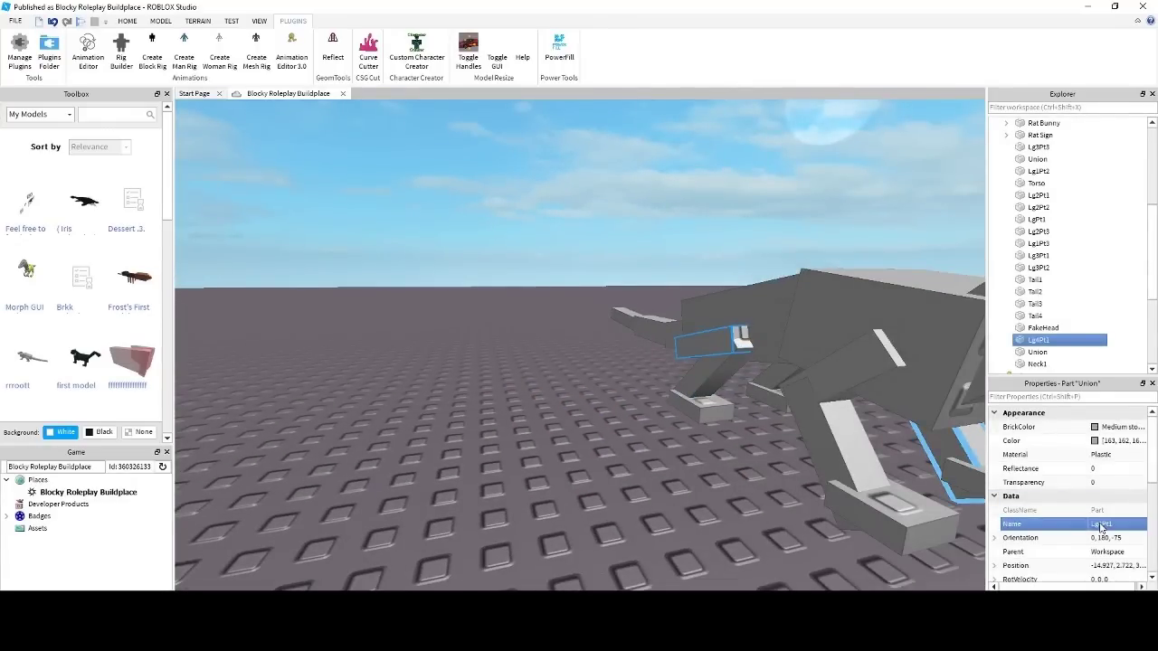
# Step: Rename the last hind leg's lower part to Lg4Pt2 and its foot to Lg4Pt3
pyautogui.click(713, 366)
pyautogui.click(1111, 526)
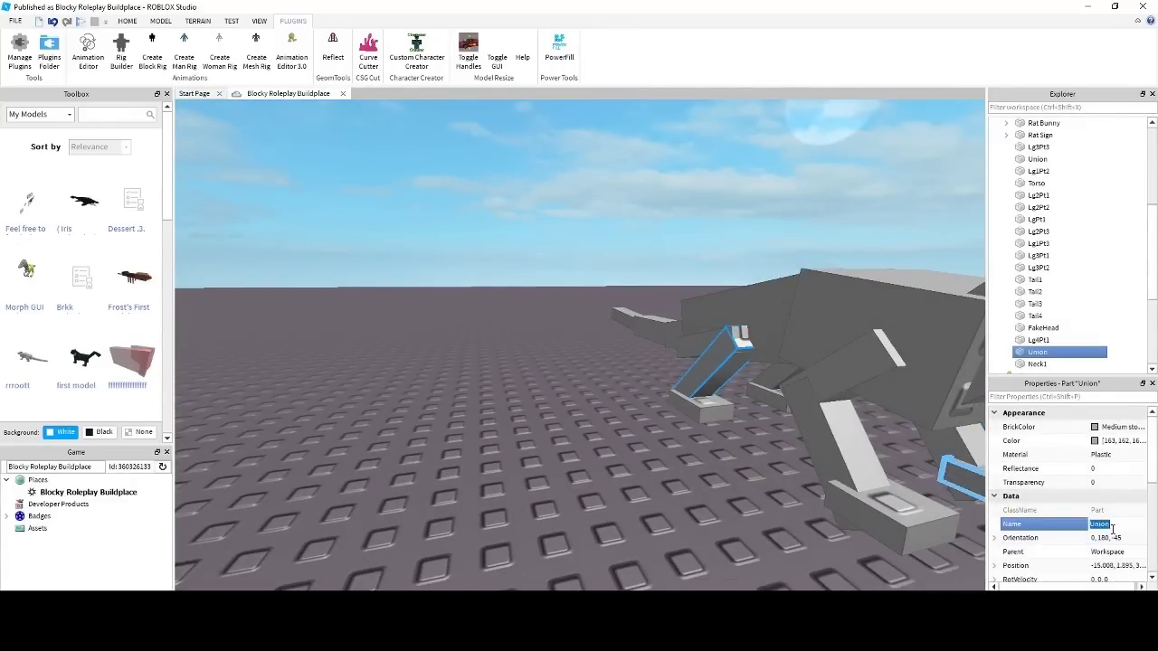
pyautogui.write('Lg4Pt2')
pyautogui.press('Return')
pyautogui.click(703, 411)
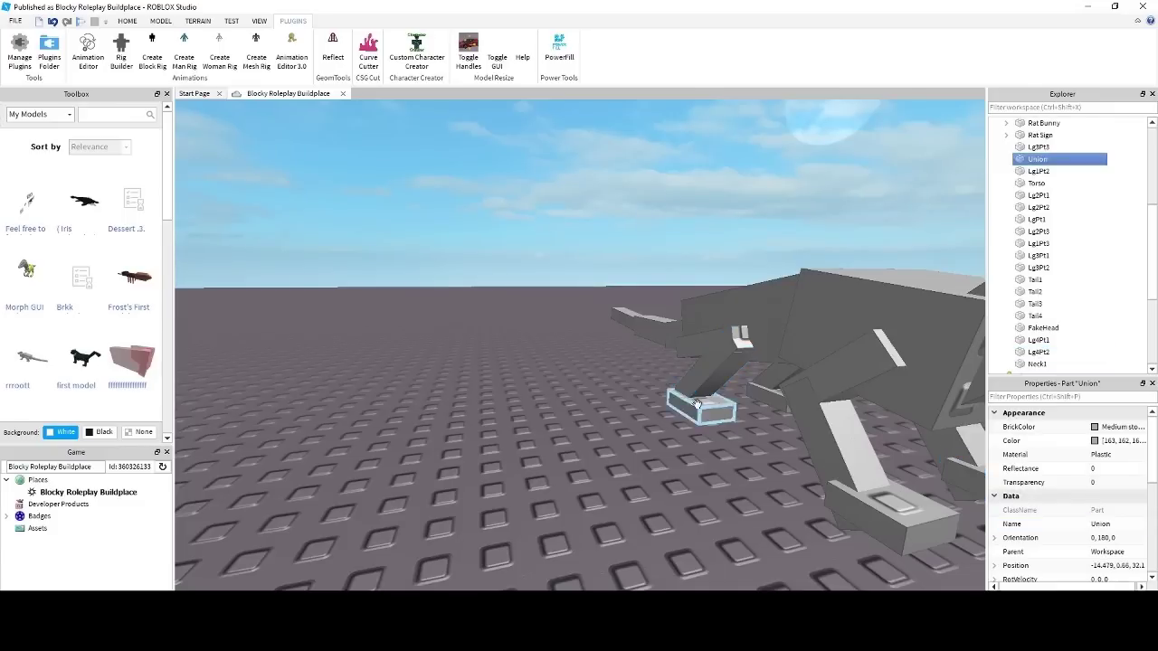
pyautogui.click(1129, 529)
pyautogui.write('Lg4Pt3')
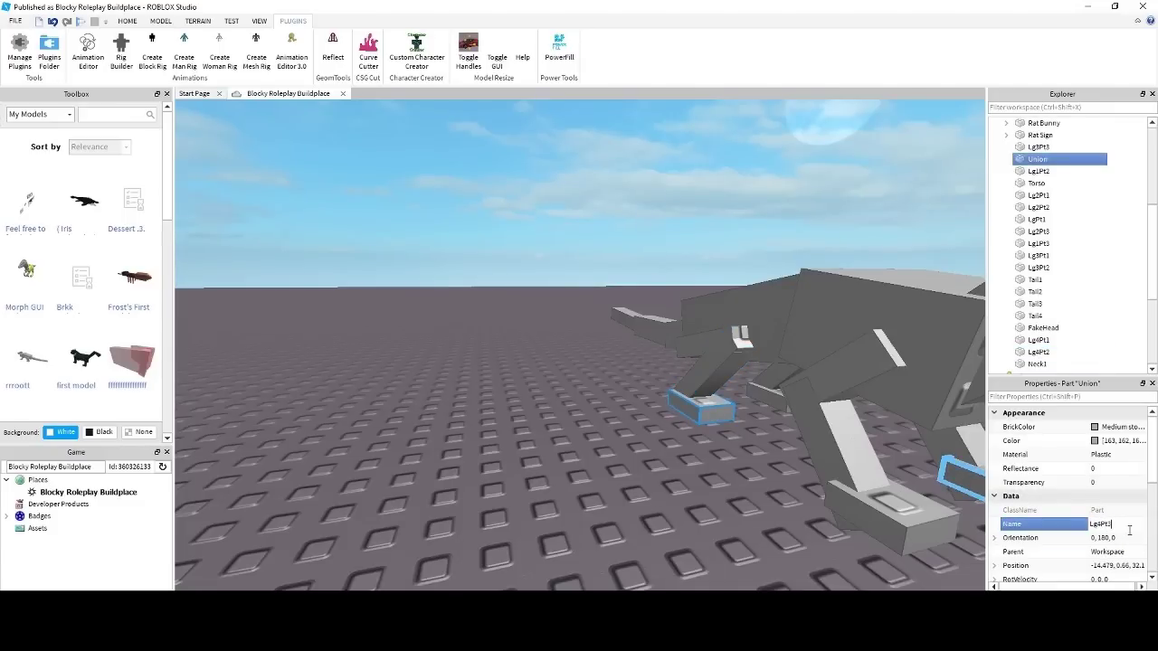
pyautogui.press('Return')
# Step: Delete the leftover Joints object stored under the workspace camera
pyautogui.click(761, 475)
pyautogui.scroll(-5, 761, 475)
pyautogui.moveTo(760, 475); pyautogui.dragTo(754, 473, button='right')
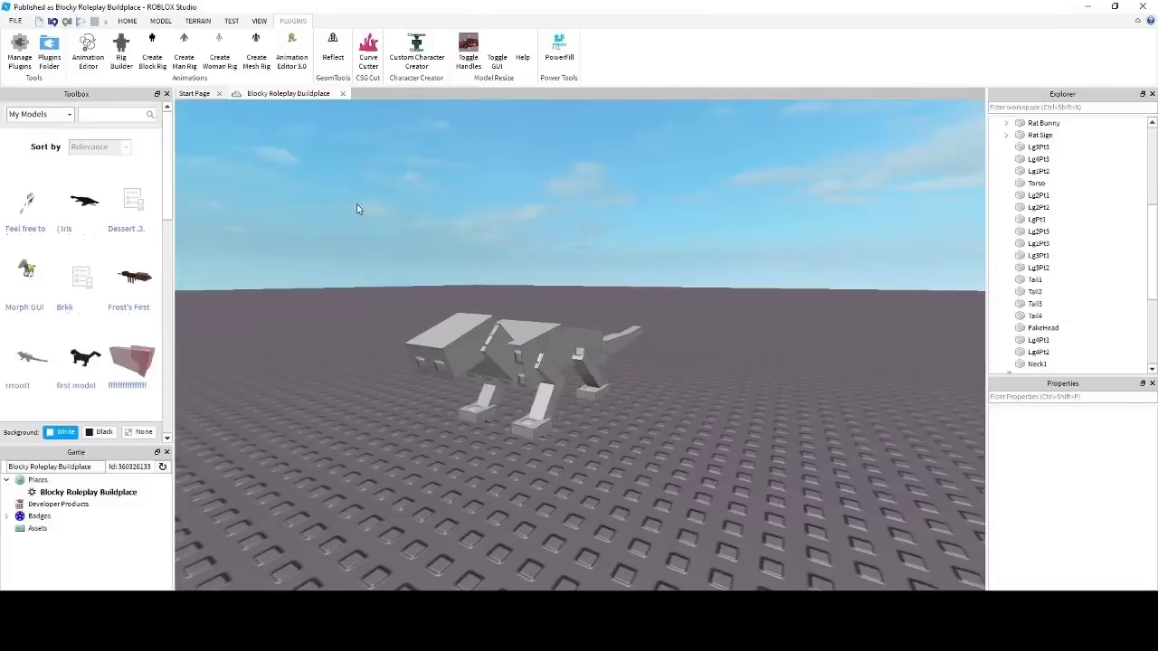
pyautogui.moveTo(344, 211); pyautogui.dragTo(709, 494)
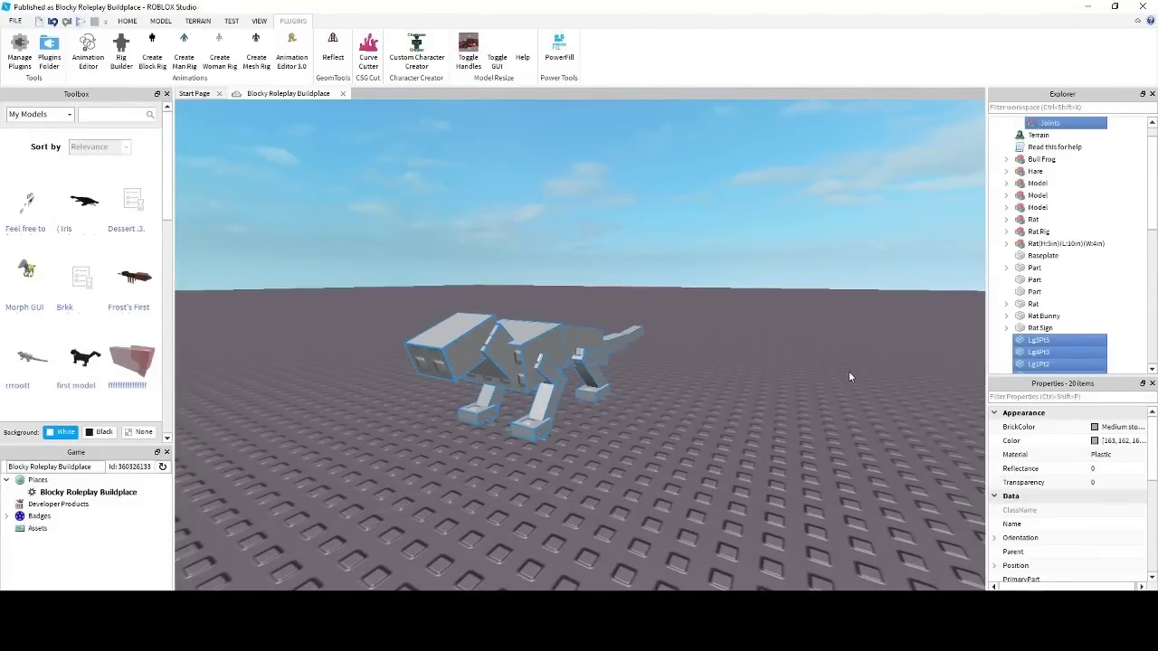
pyautogui.click(1071, 127)
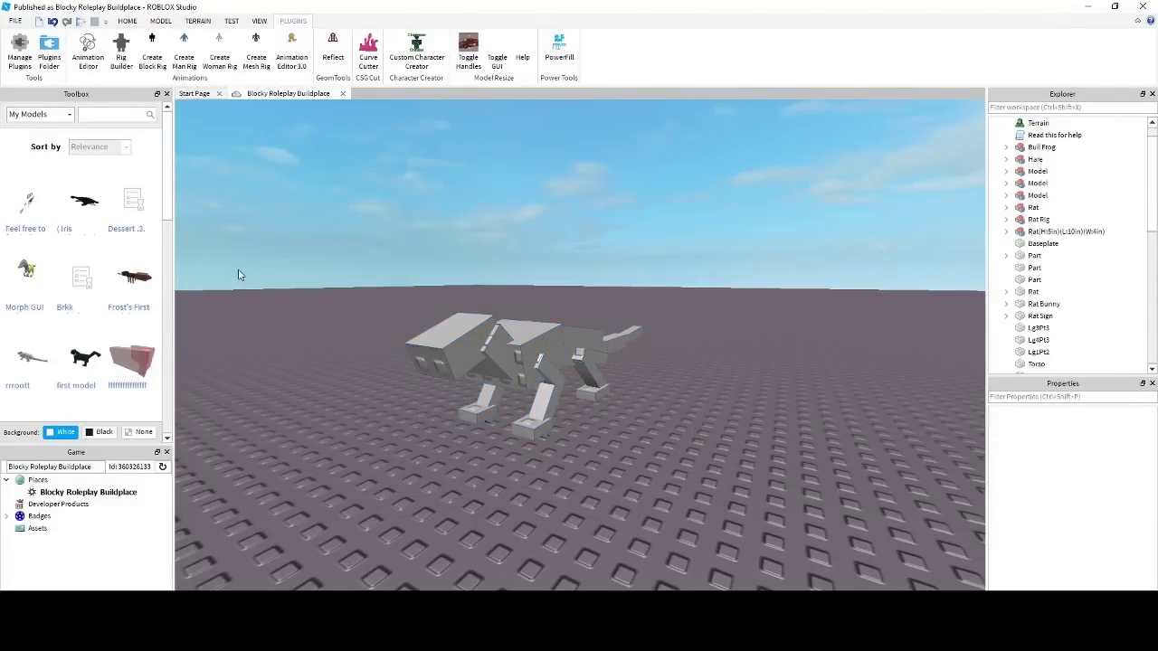
# Step: Select all of the rat's renamed parts and group them into one model
pyautogui.moveTo(240, 273); pyautogui.dragTo(794, 552)
pyautogui.scroll(-1, 1065, 305)
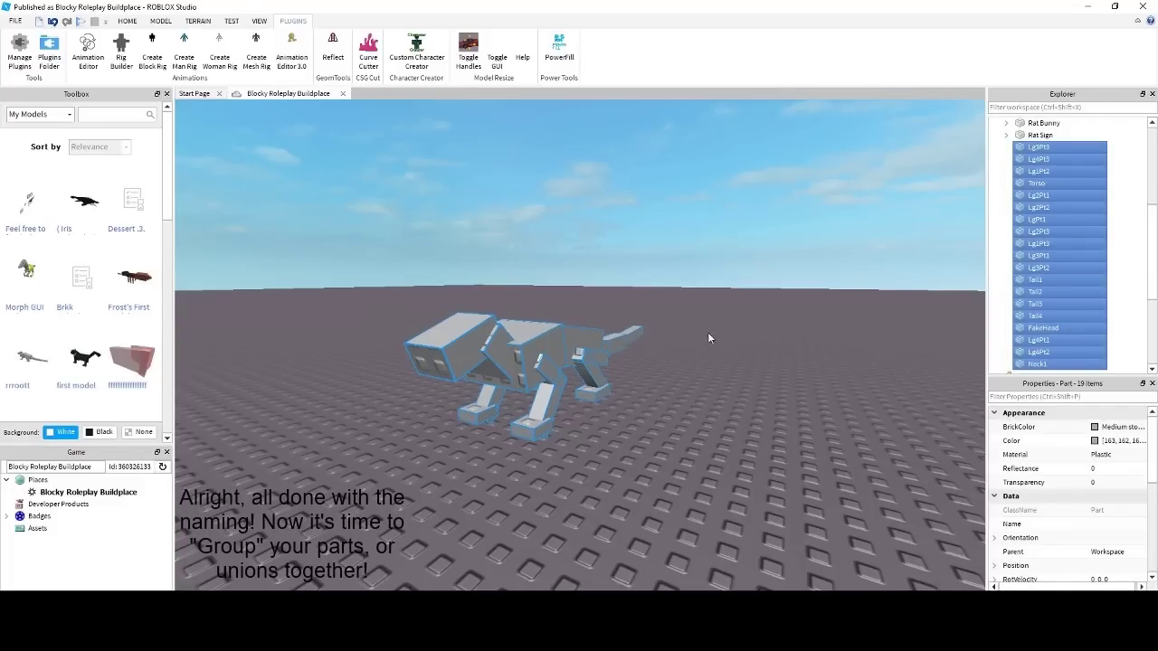
pyautogui.rightClick(1080, 247)
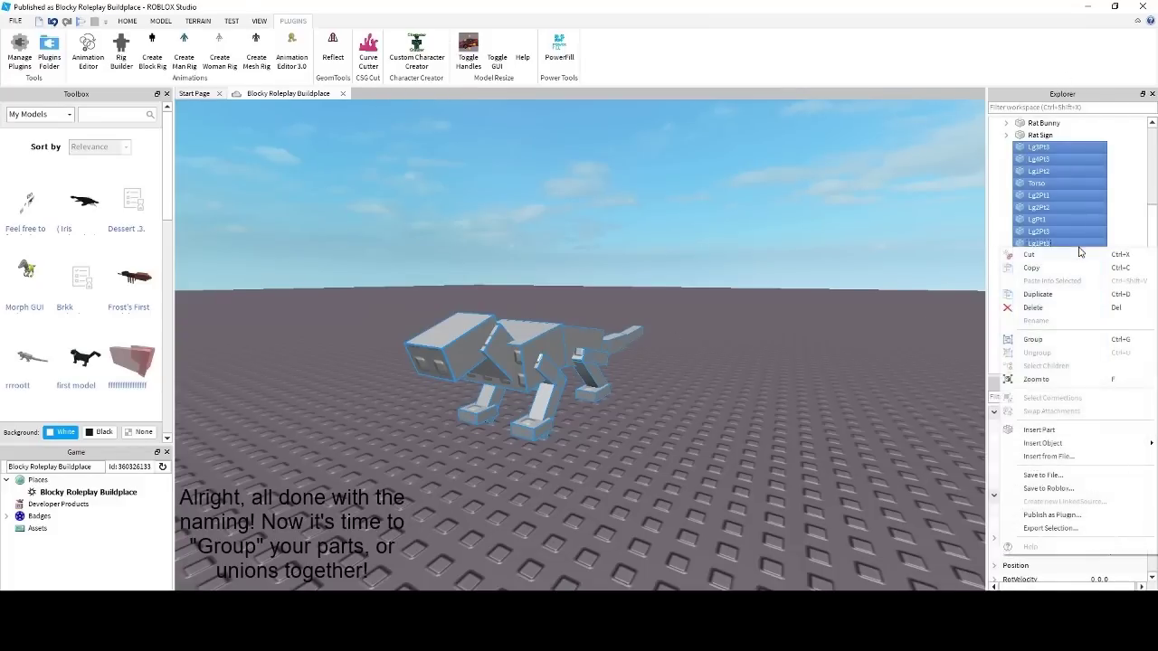
pyautogui.click(1047, 344)
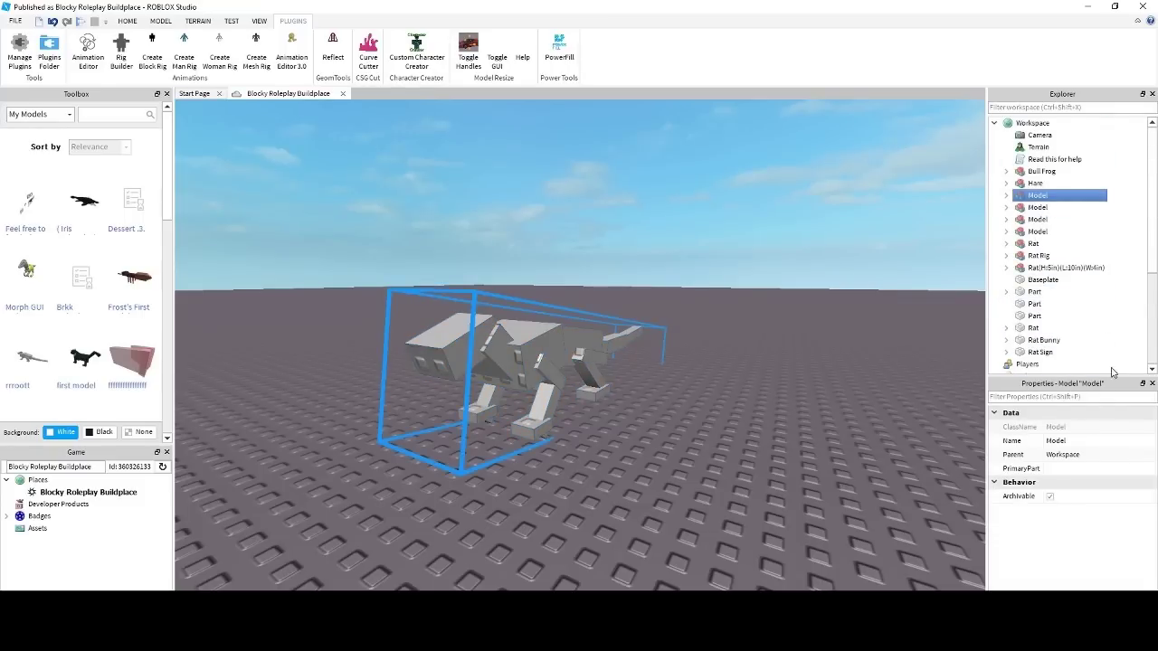
# Step: Rename the newly grouped model to Rat Rig
pyautogui.click(1078, 442)
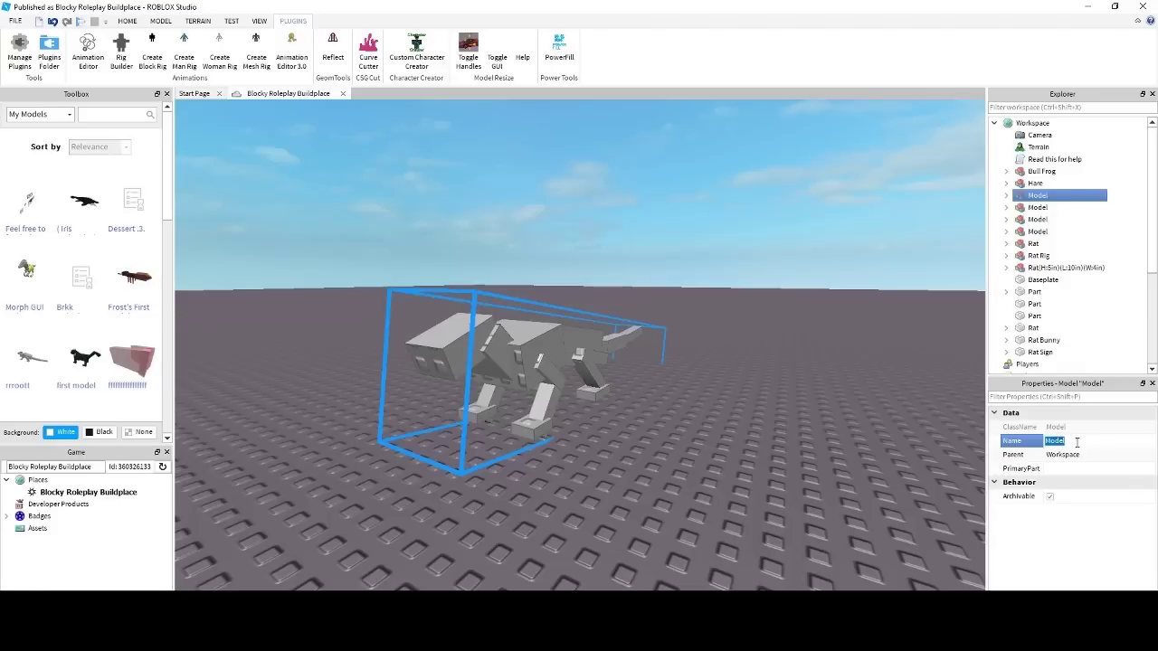
pyautogui.write('Rat Ri')
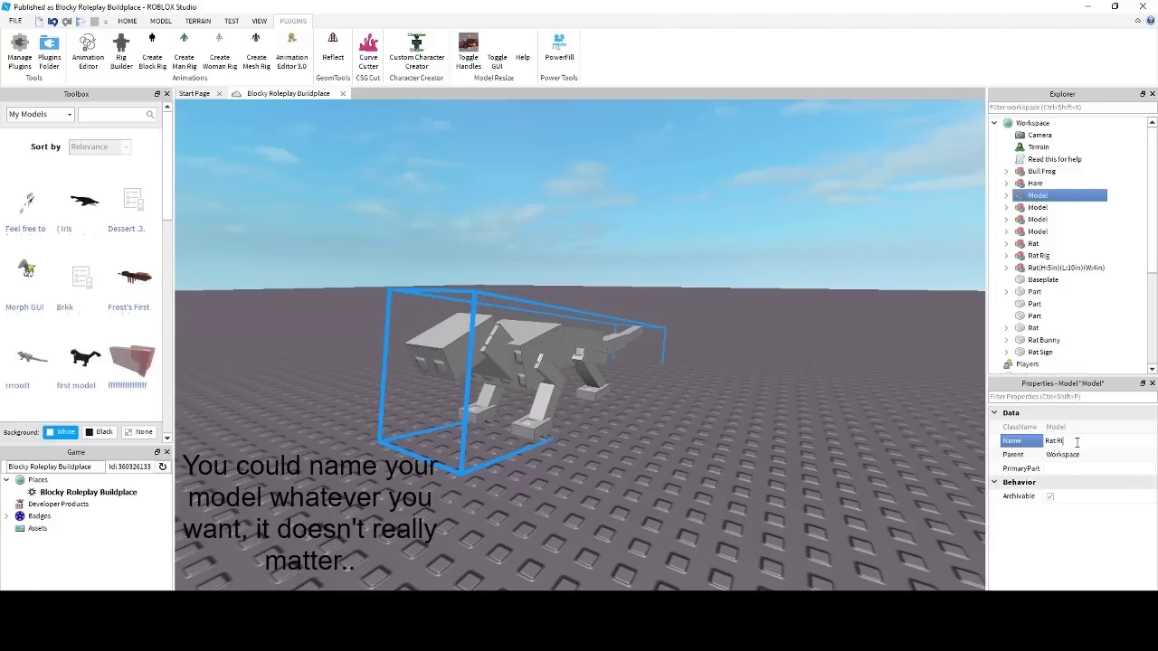
pyautogui.write('g')
pyautogui.press('Return')
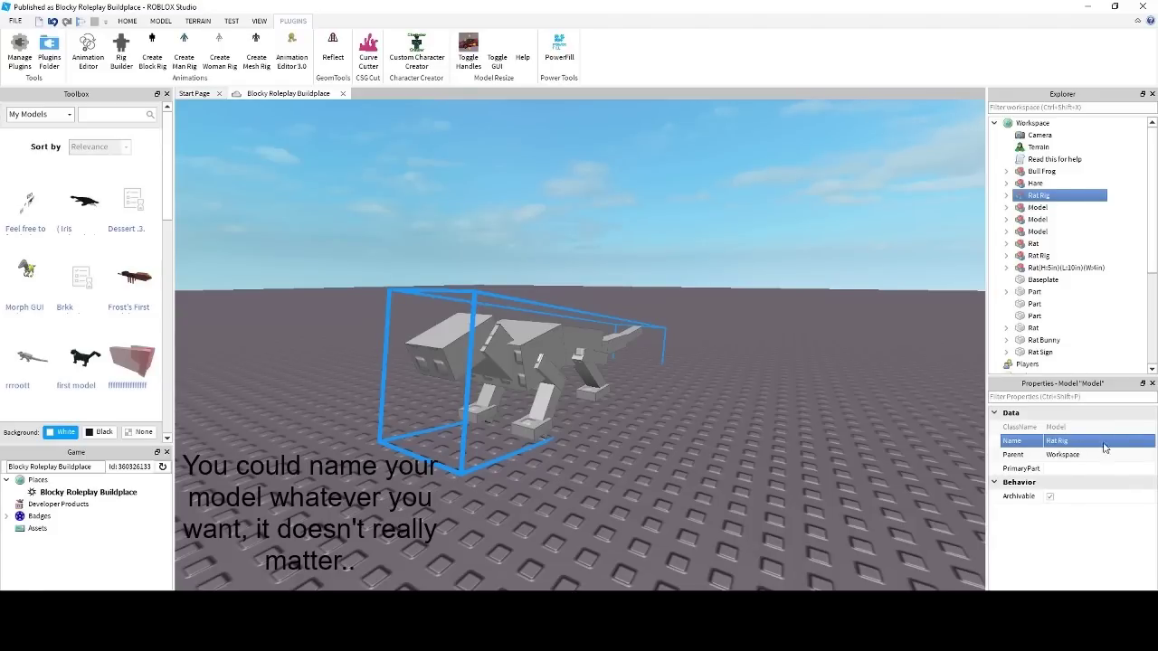
# Step: Open the Custom Character Creator plugin with the Rat Rig model selected
pyautogui.click(621, 434)
pyautogui.moveTo(621, 434); pyautogui.dragTo(622, 435, button='right')
pyautogui.click(595, 343)
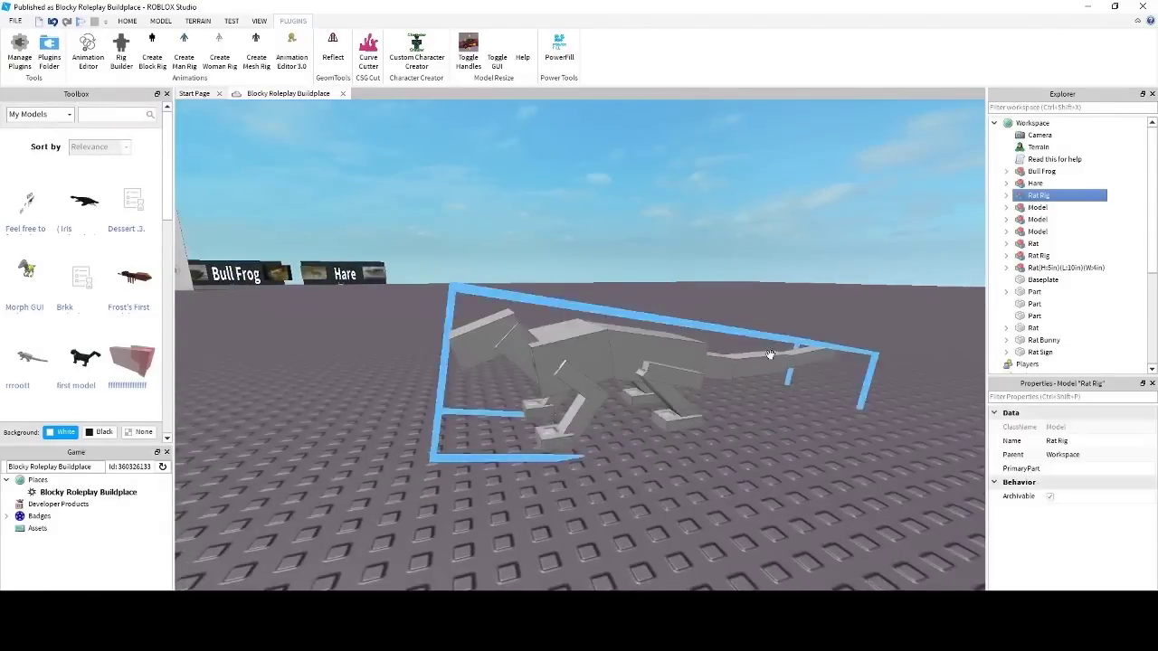
pyautogui.moveTo(778, 434); pyautogui.dragTo(779, 433, button='right')
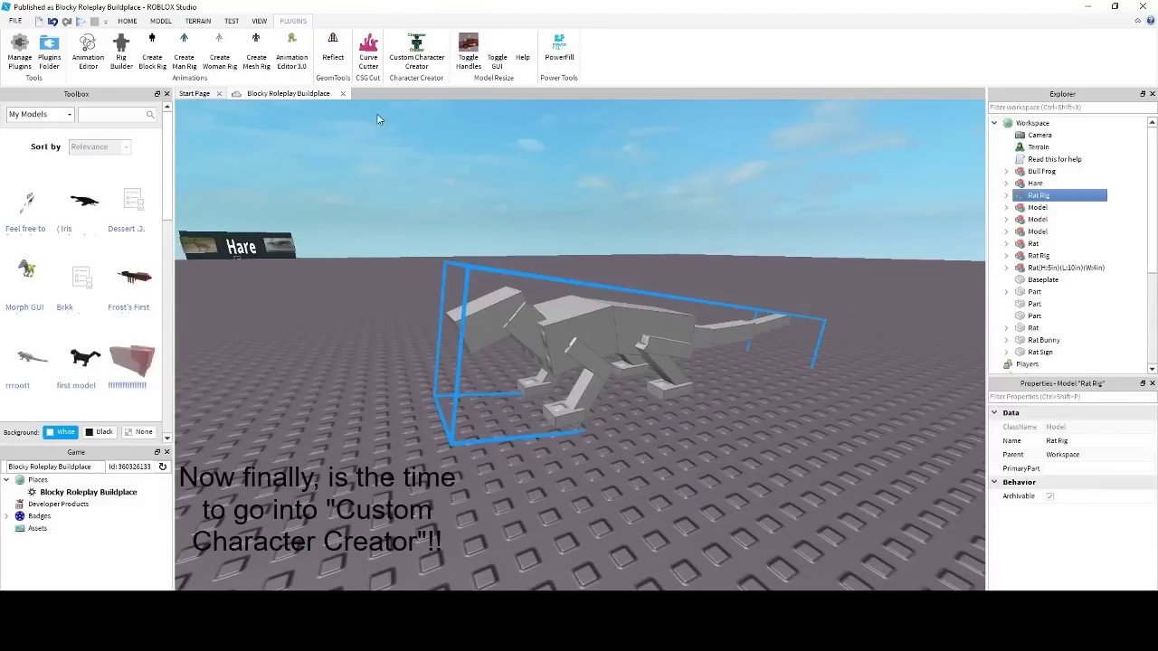
pyautogui.click(428, 56)
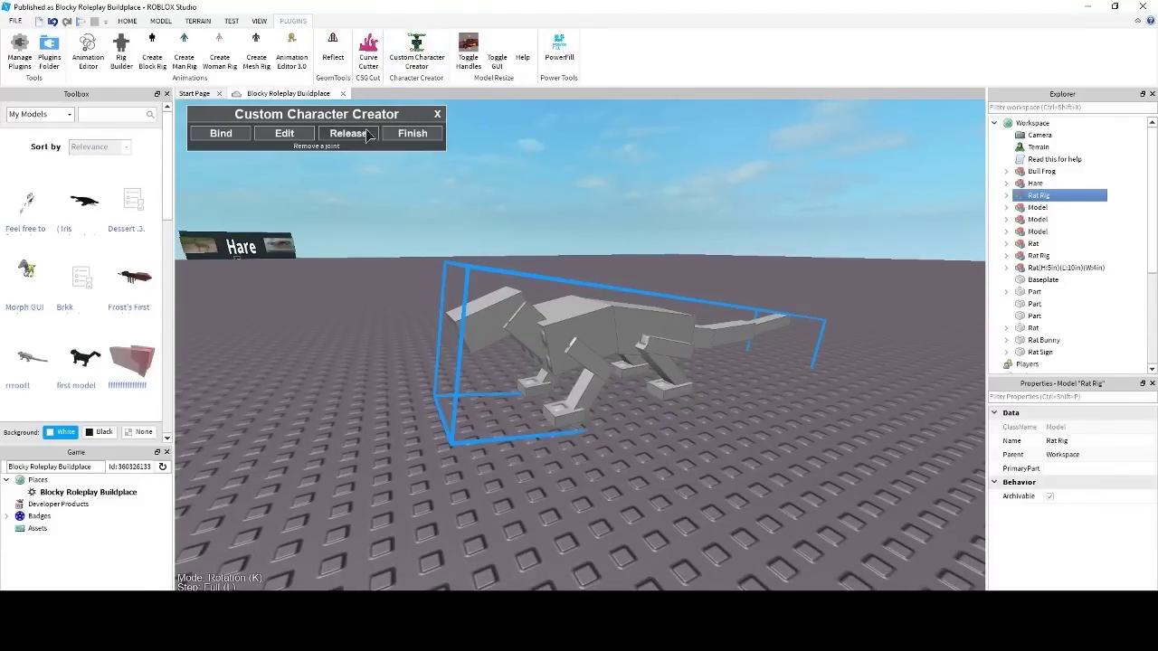
pyautogui.moveTo(447, 265); pyautogui.dragTo(447, 265, button='right')
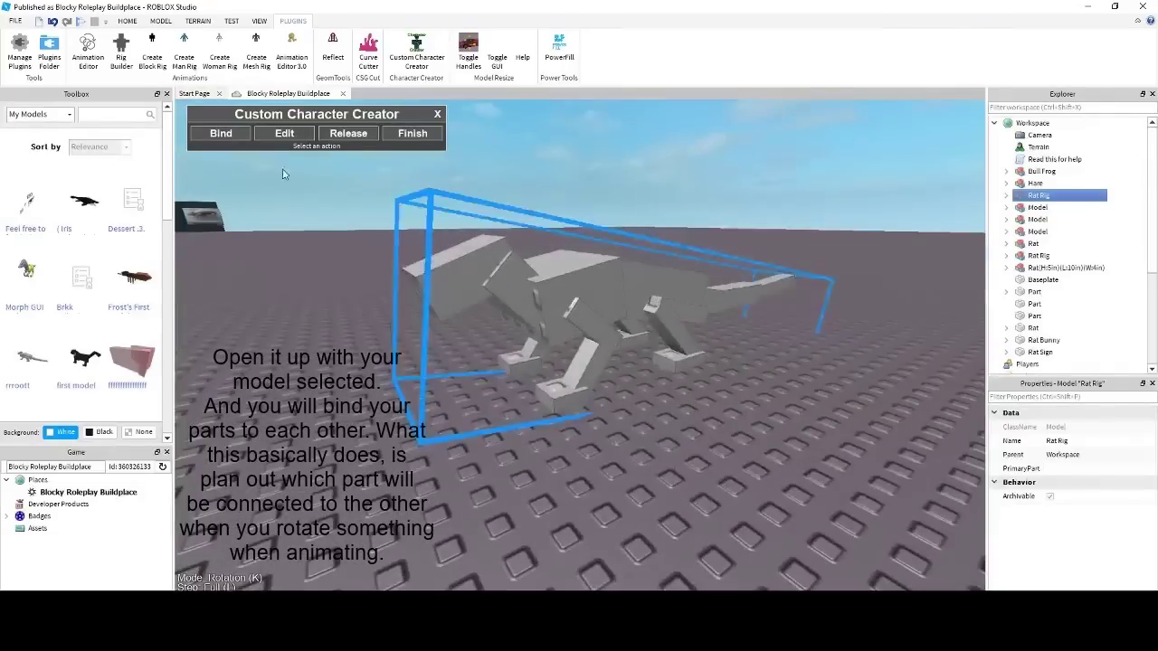
# Step: Bind the torso as base part to the rear body section as second part
pyautogui.click(227, 139)
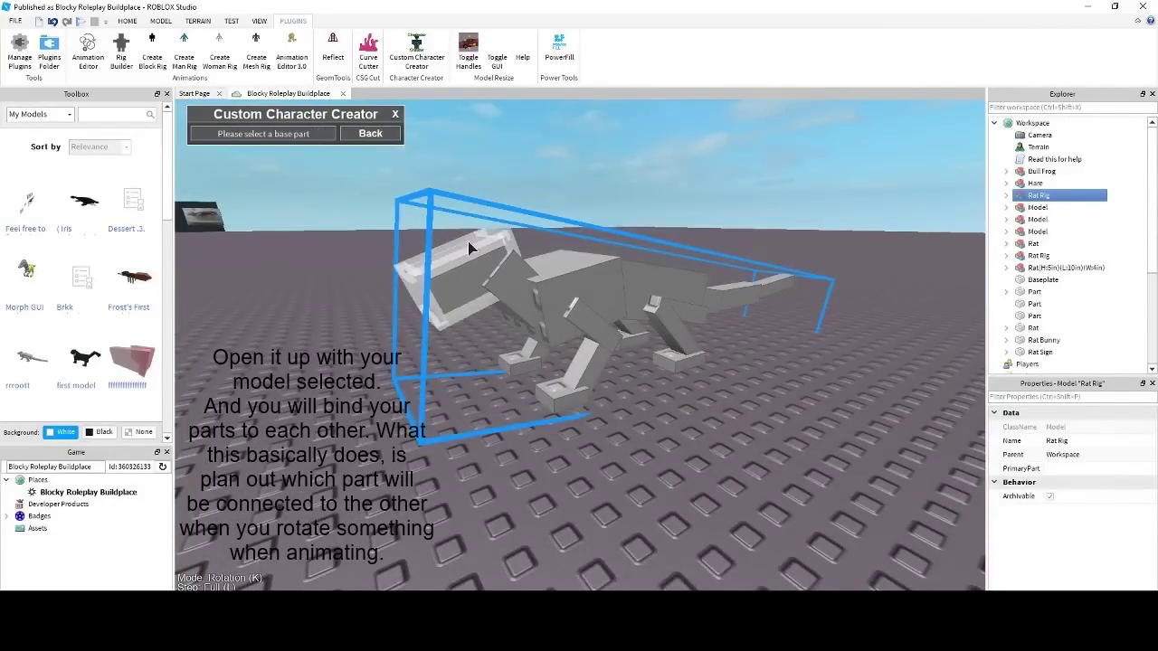
pyautogui.moveTo(471, 248); pyautogui.dragTo(471, 249, button='right')
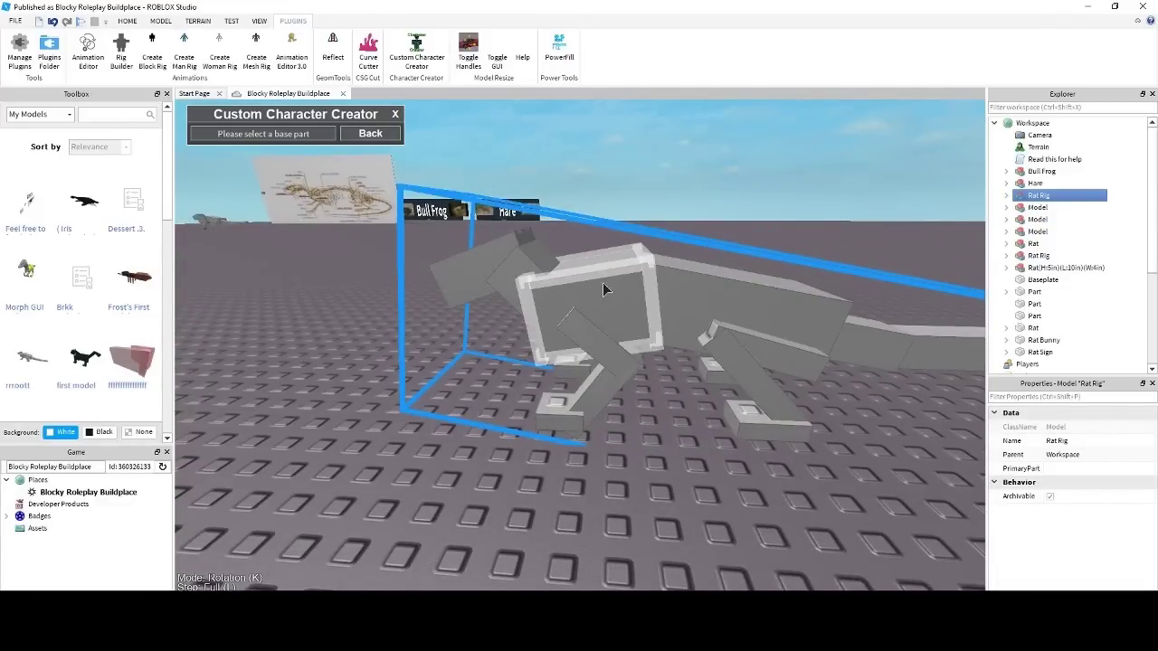
pyautogui.click(605, 282)
pyautogui.press('s')
pyautogui.press('d')
pyautogui.click(591, 308)
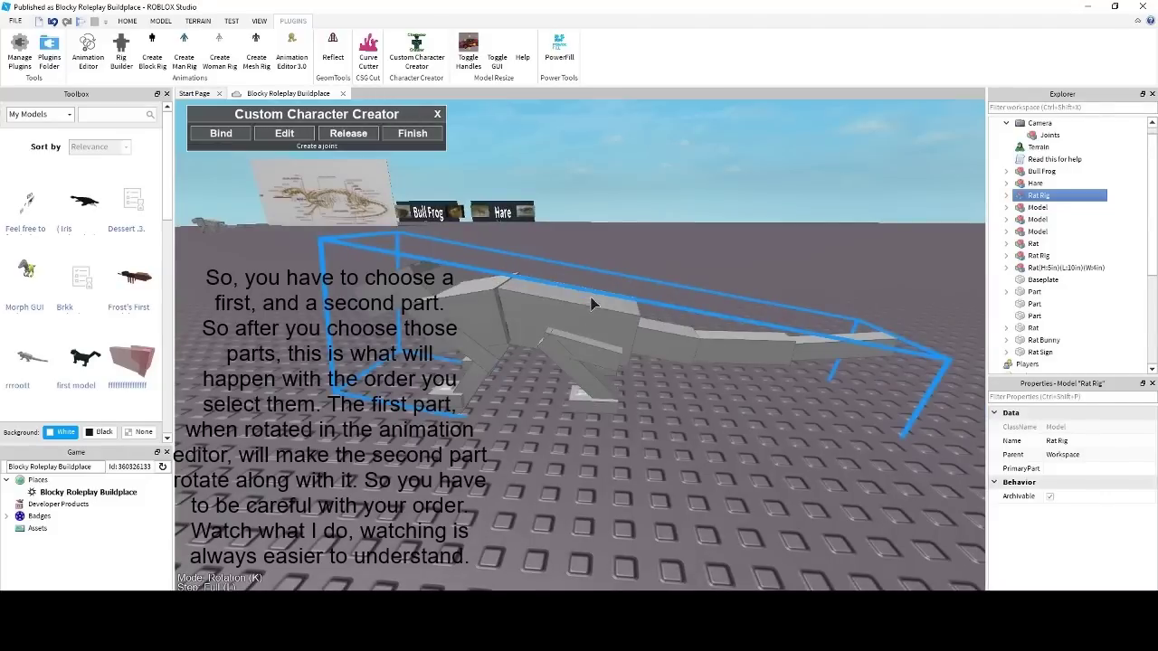
# Step: Bind the rear body section as base part to the first tail segment
pyautogui.click(215, 134)
pyautogui.click(574, 304)
pyautogui.press('d')
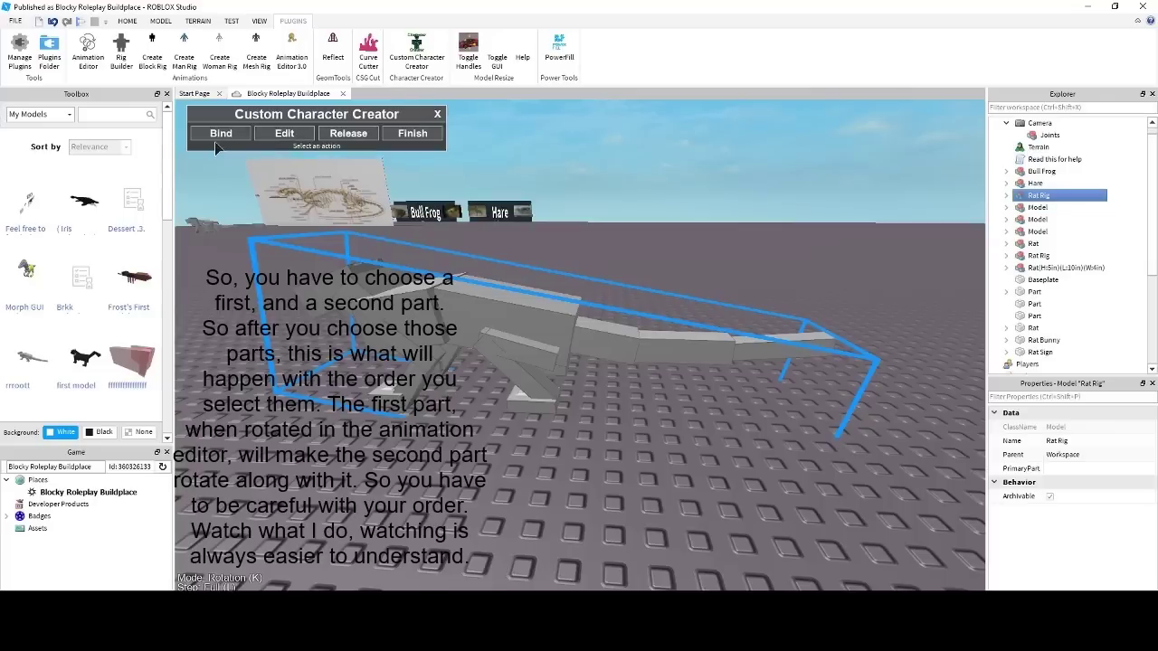
# Step: Bind the first tail segment to the second, and the second tail segment to the third
pyautogui.click(219, 135)
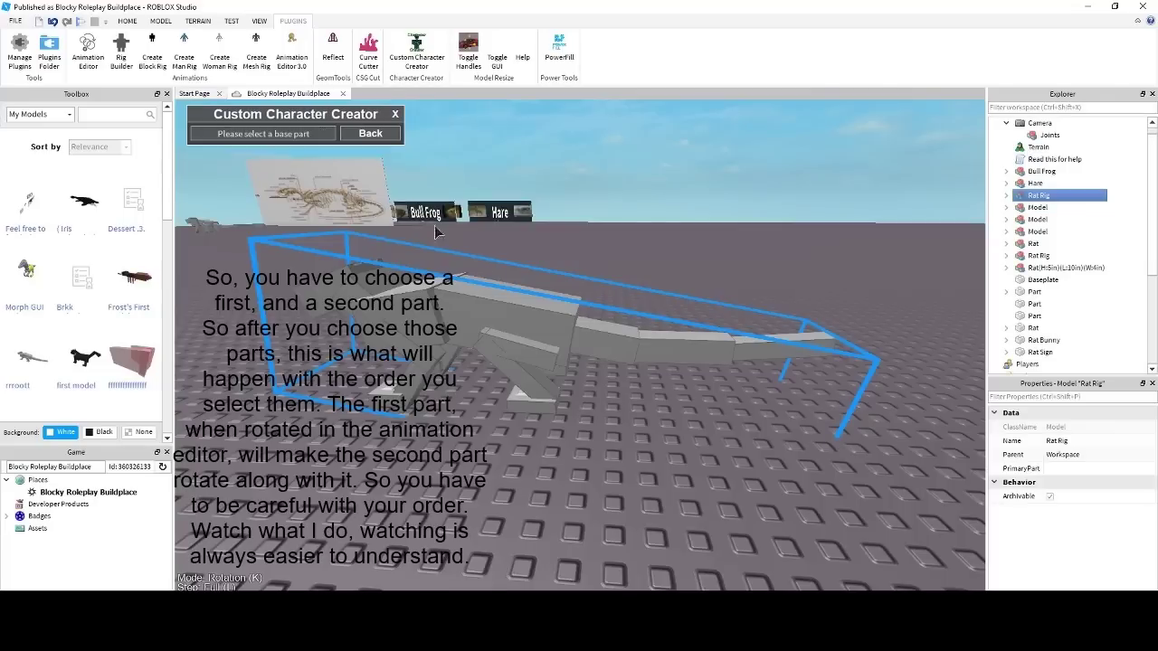
pyautogui.click(694, 341)
pyautogui.click(217, 134)
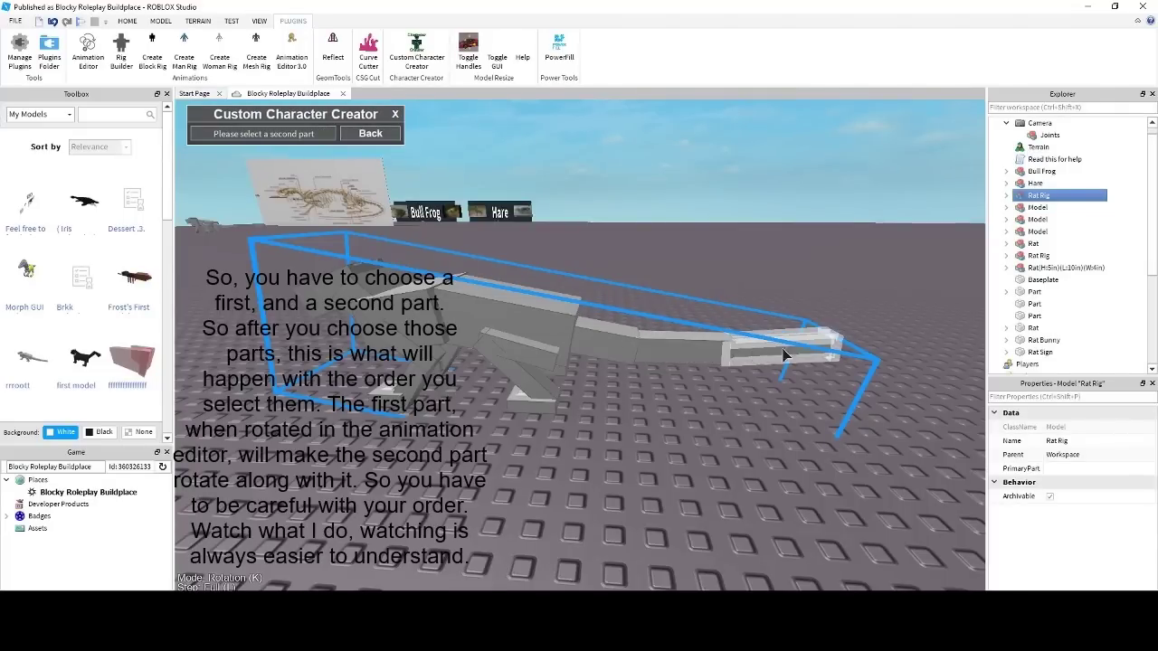
pyautogui.click(773, 336)
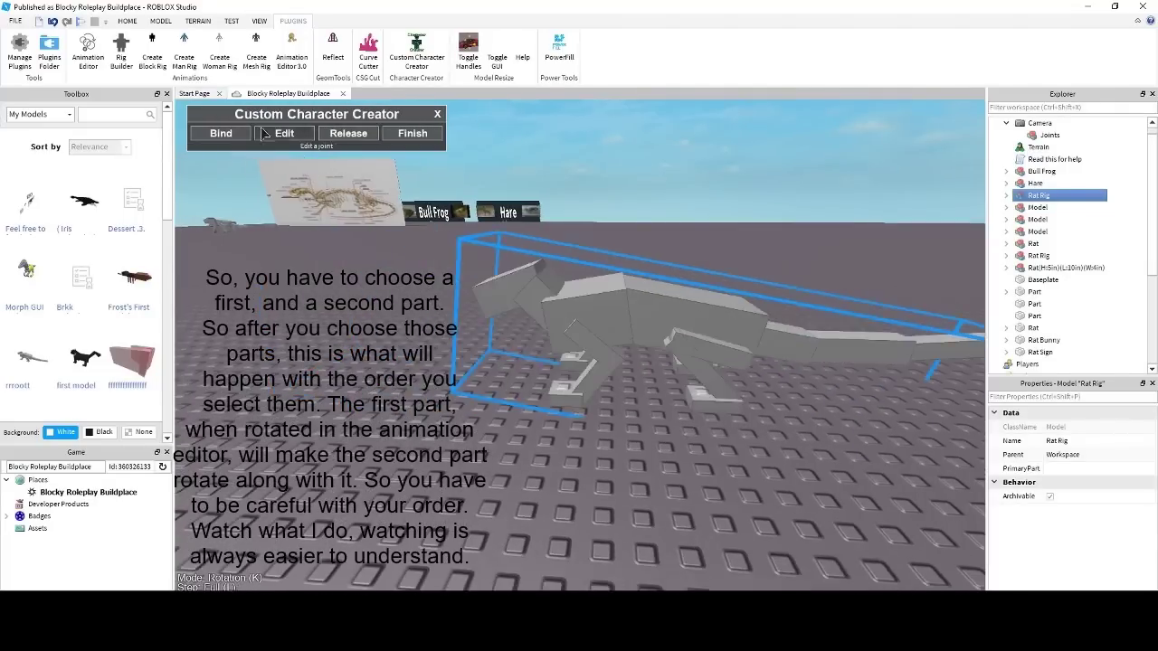
# Step: Bind the torso as base part to the neck, and the neck as base part to the head
pyautogui.click(264, 132)
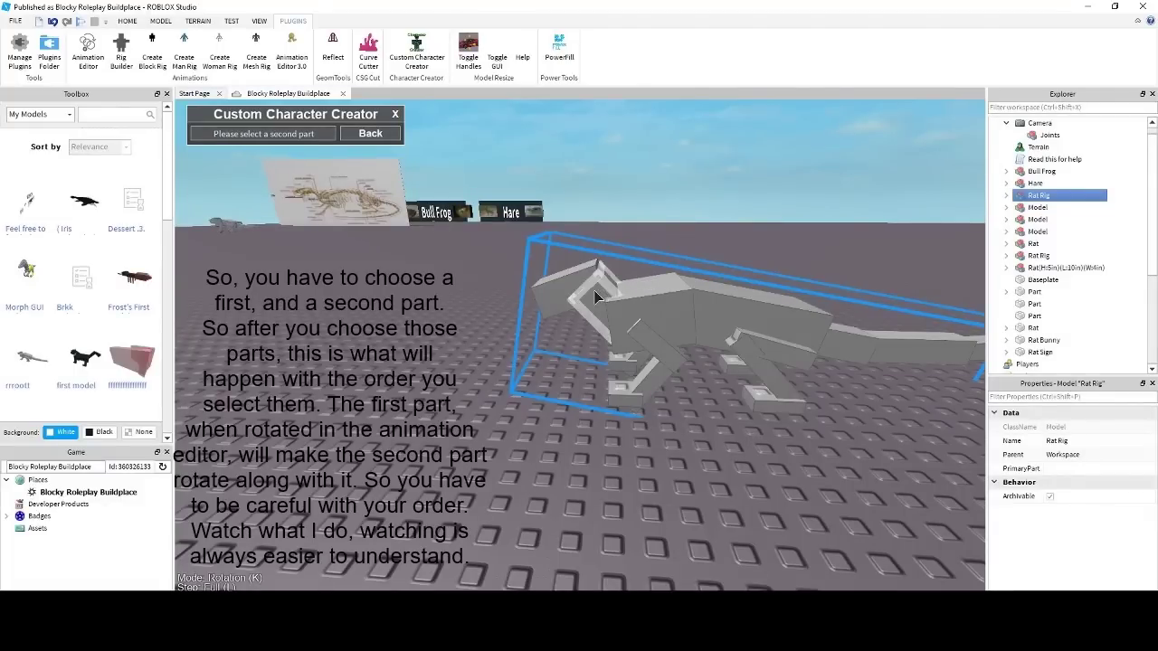
pyautogui.click(594, 297)
pyautogui.click(241, 135)
pyautogui.click(597, 294)
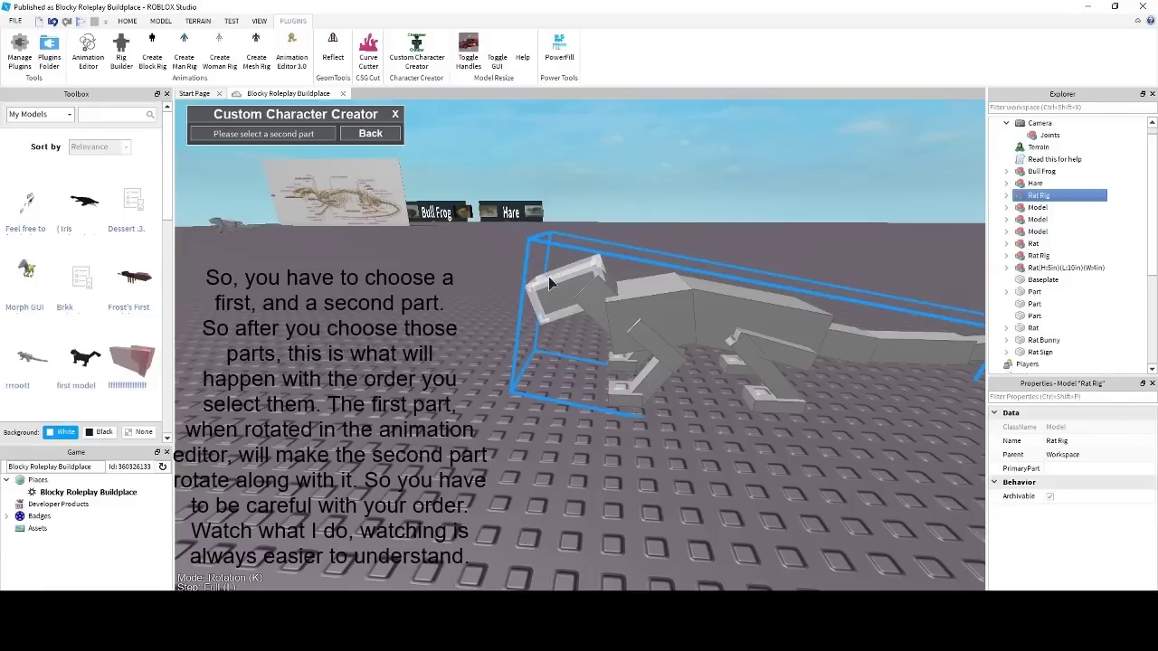
# Step: Bind the near front leg as a chain from torso to upper leg, lower leg and foot
pyautogui.click(218, 135)
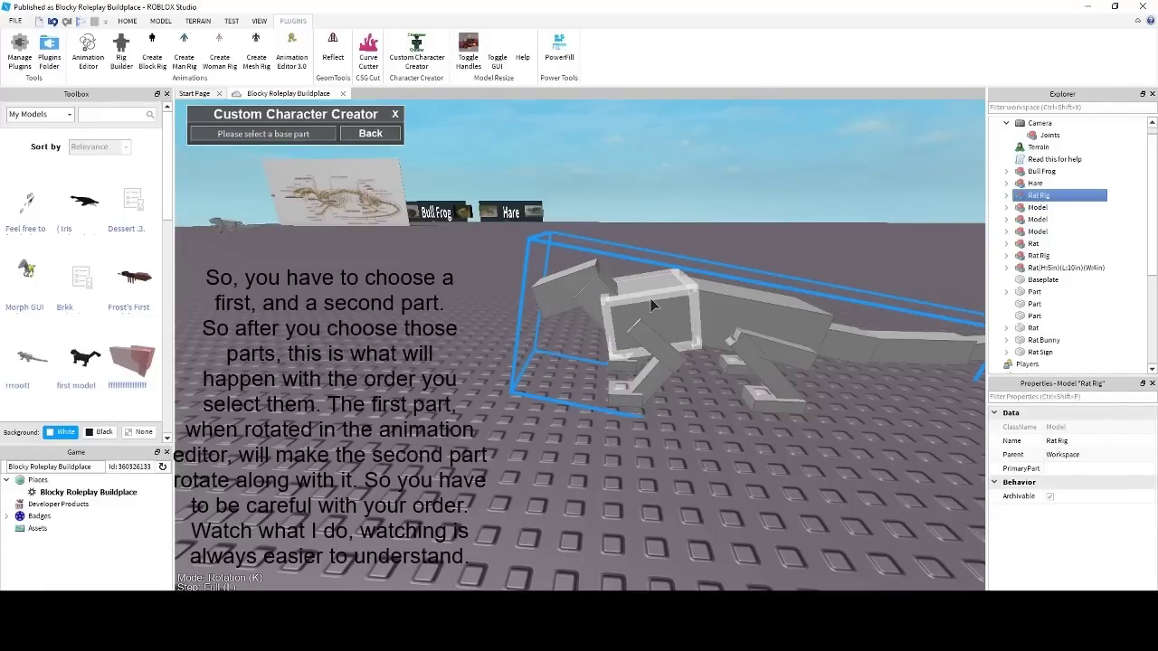
pyautogui.click(659, 355)
pyautogui.click(221, 134)
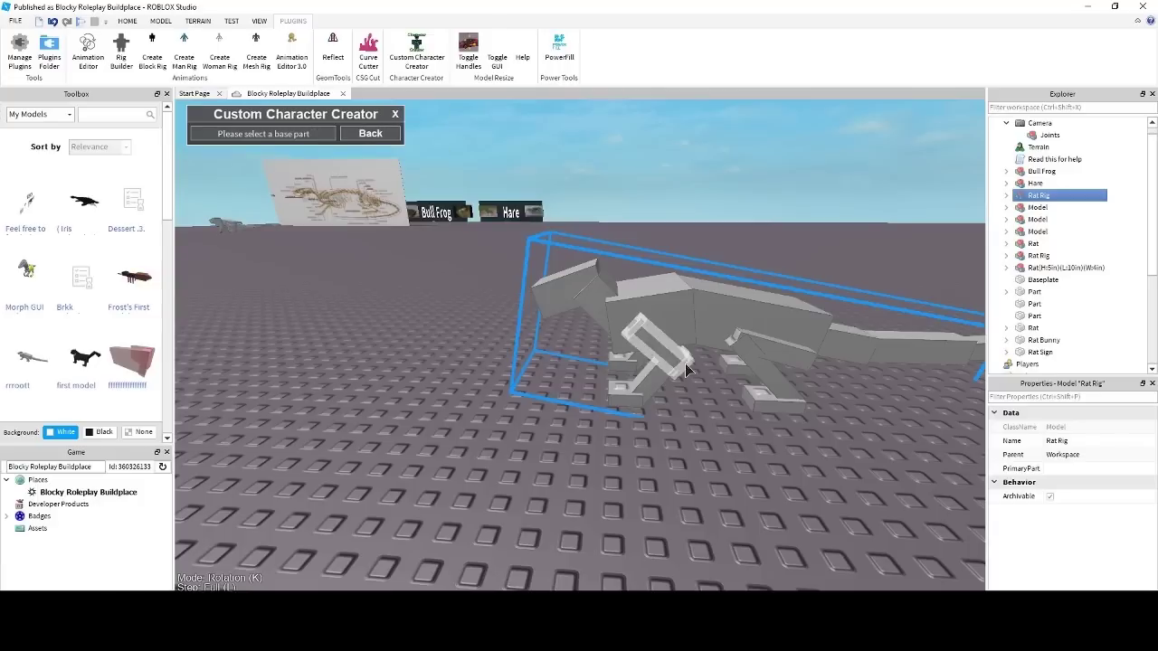
pyautogui.click(656, 384)
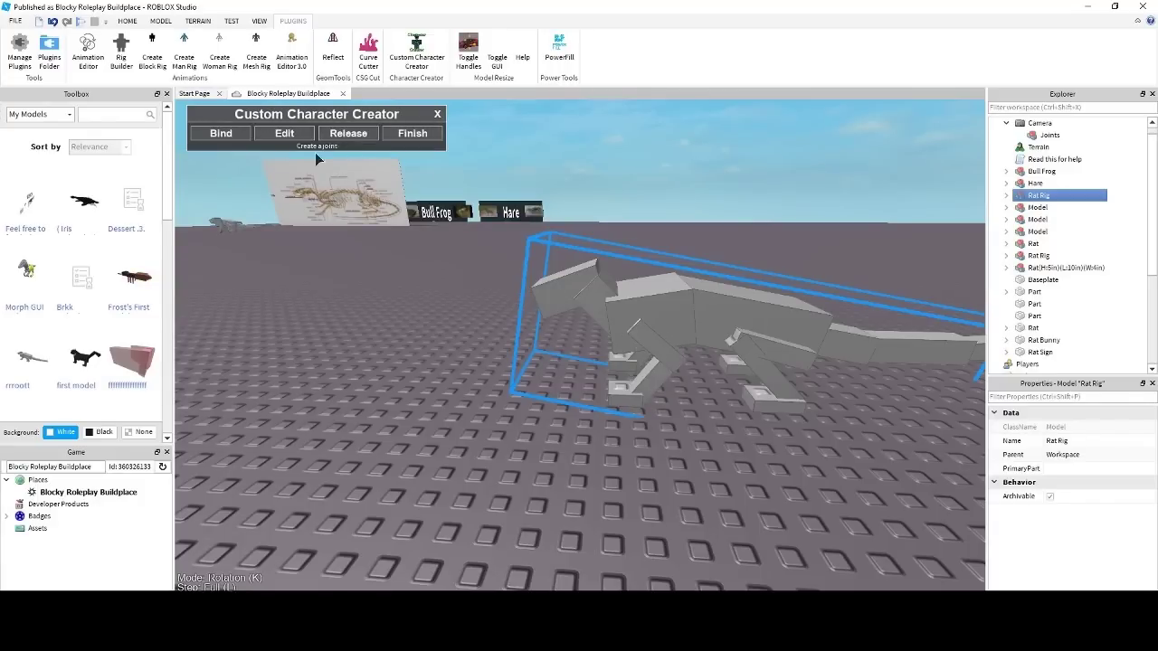
pyautogui.click(226, 137)
pyautogui.click(619, 393)
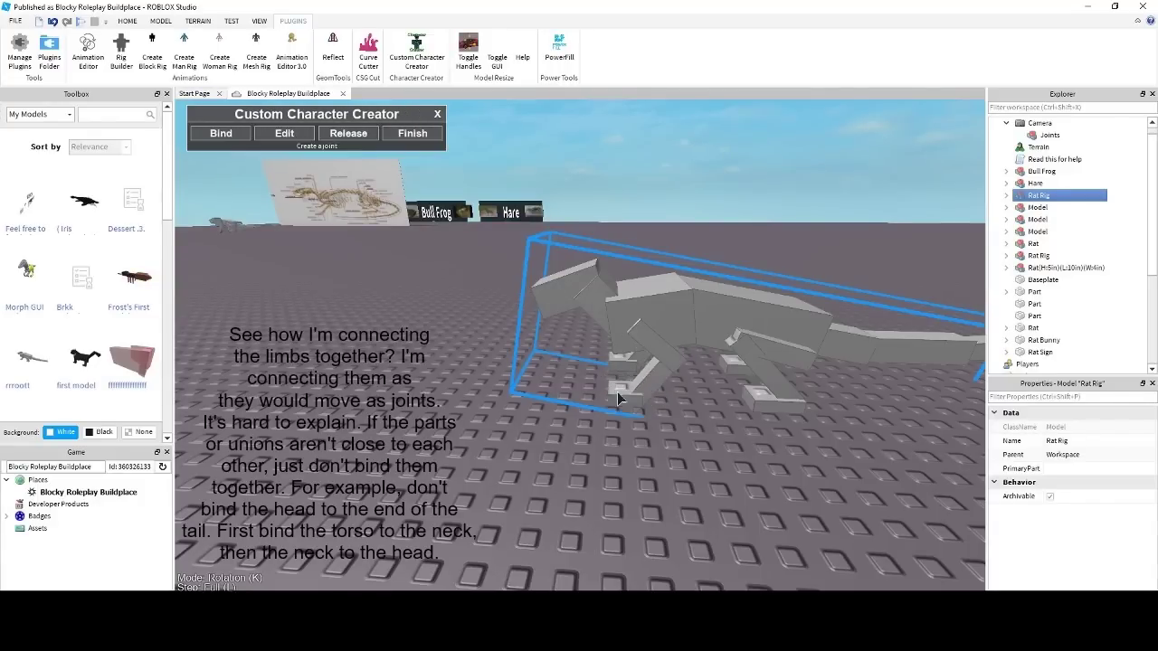
# Step: Bind the front leg on the opposite side as a chain from torso to upper leg, lower leg and foot
pyautogui.click(222, 137)
pyautogui.press('a')
pyautogui.moveTo(499, 236); pyautogui.dragTo(520, 235, button='right')
pyautogui.click(533, 254)
pyautogui.click(539, 314)
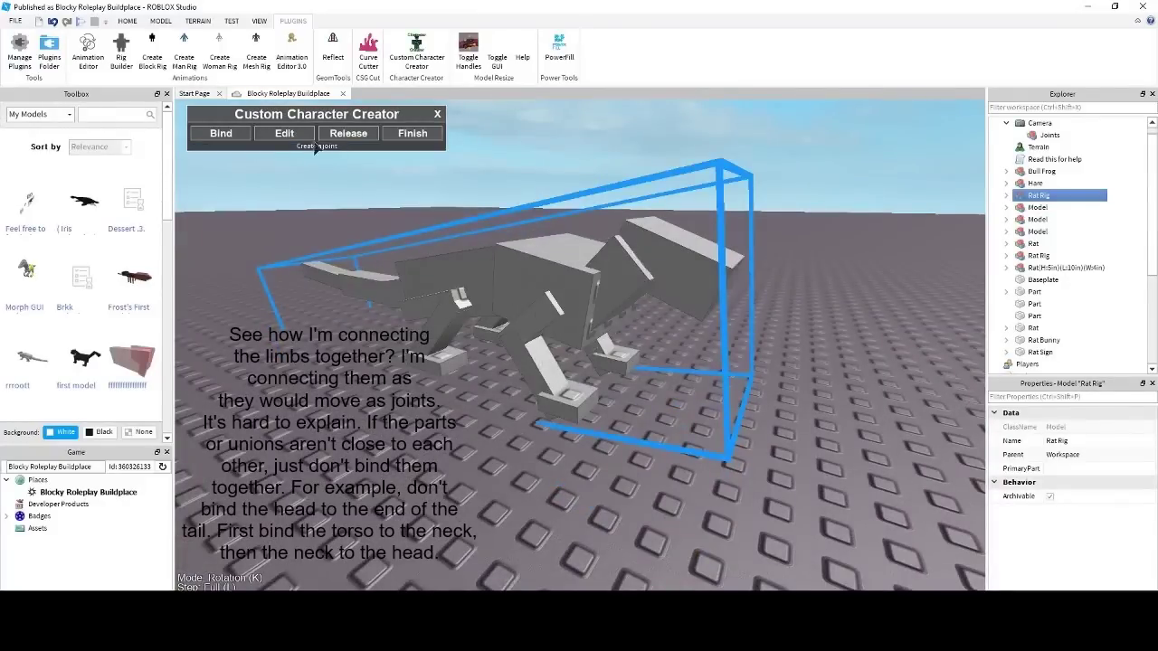
pyautogui.click(218, 138)
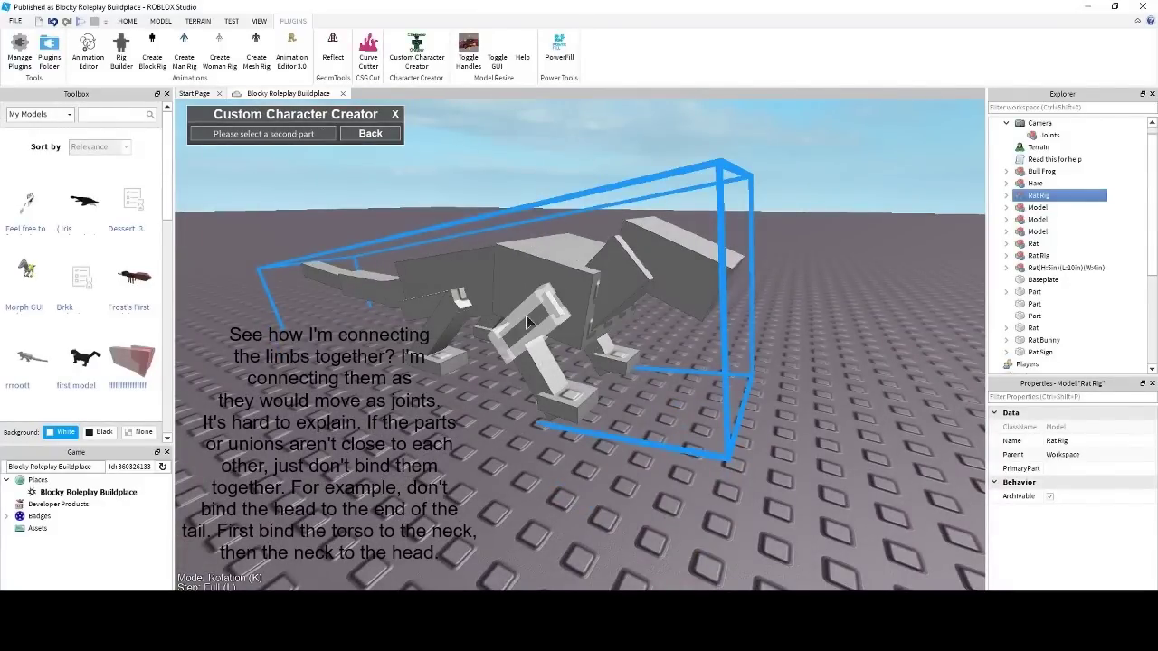
pyautogui.click(525, 315)
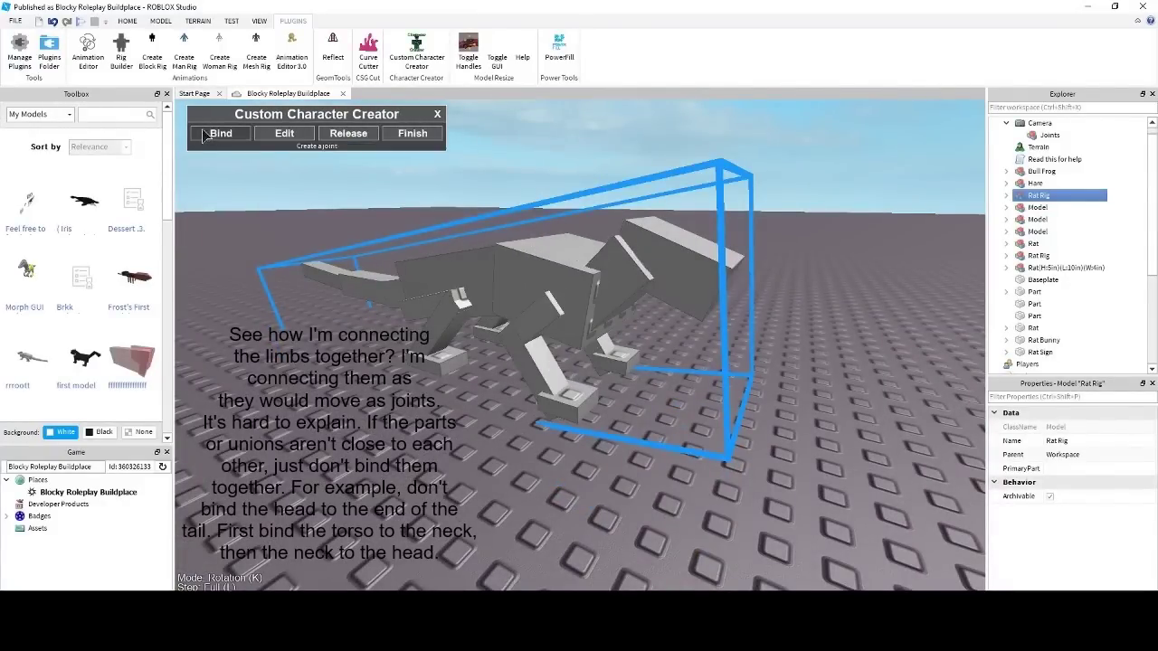
pyautogui.click(214, 133)
pyautogui.click(531, 371)
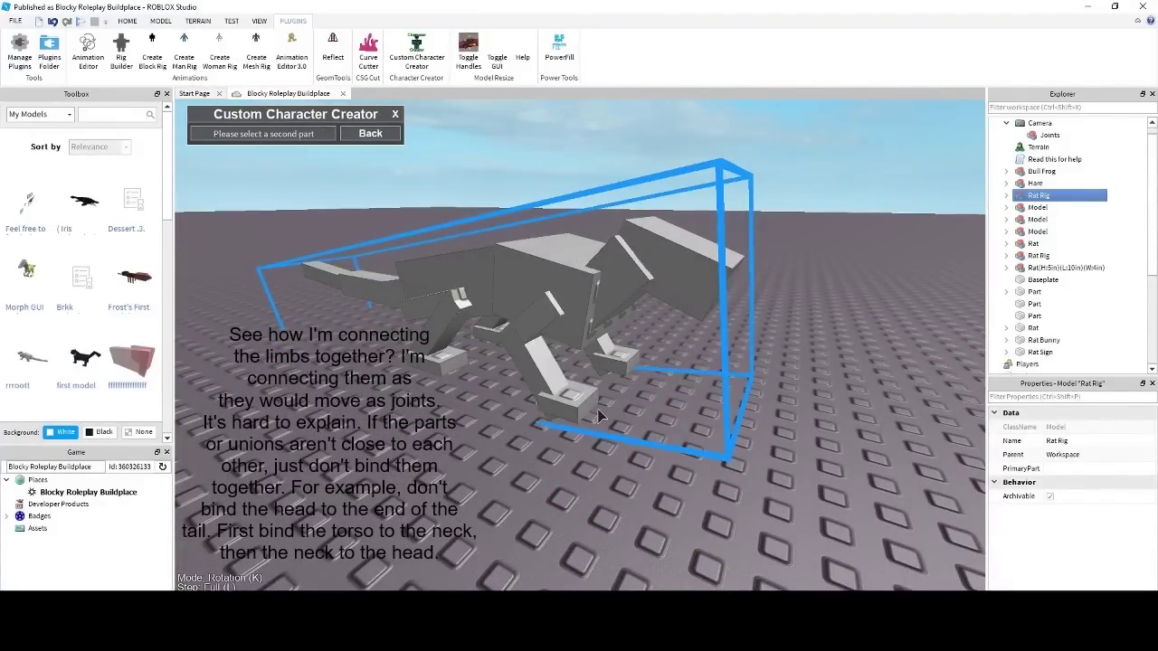
pyautogui.click(533, 402)
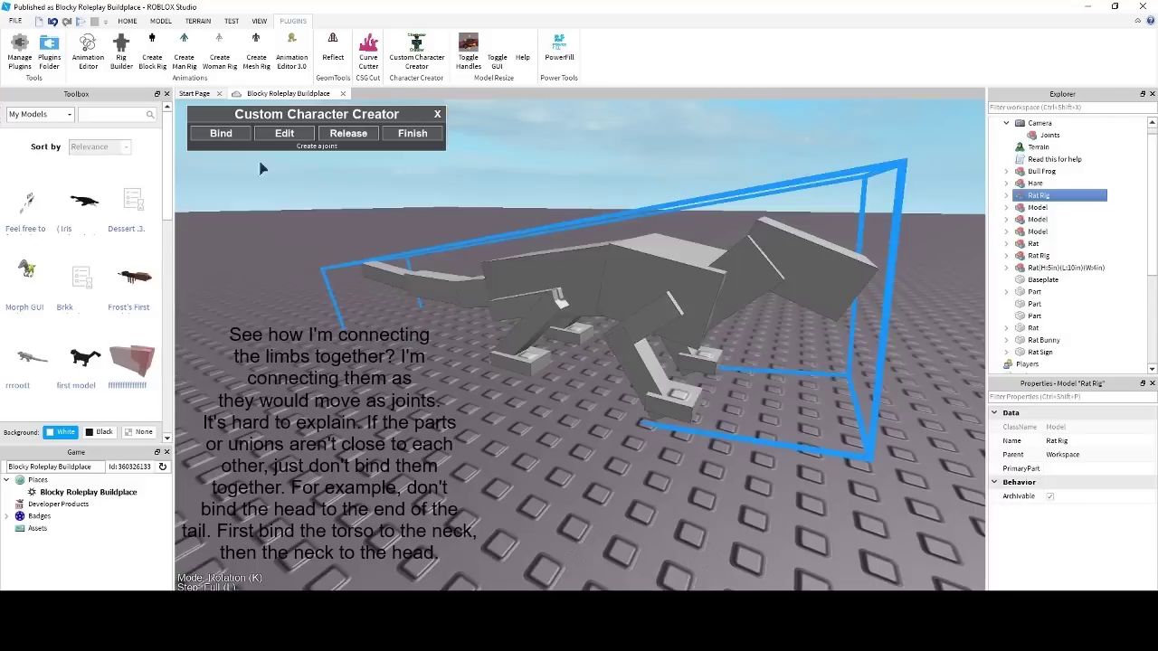
# Step: Bind the hind leg on this side as a chain from rear body section to upper leg, lower leg and foot
pyautogui.click(213, 134)
pyautogui.click(546, 281)
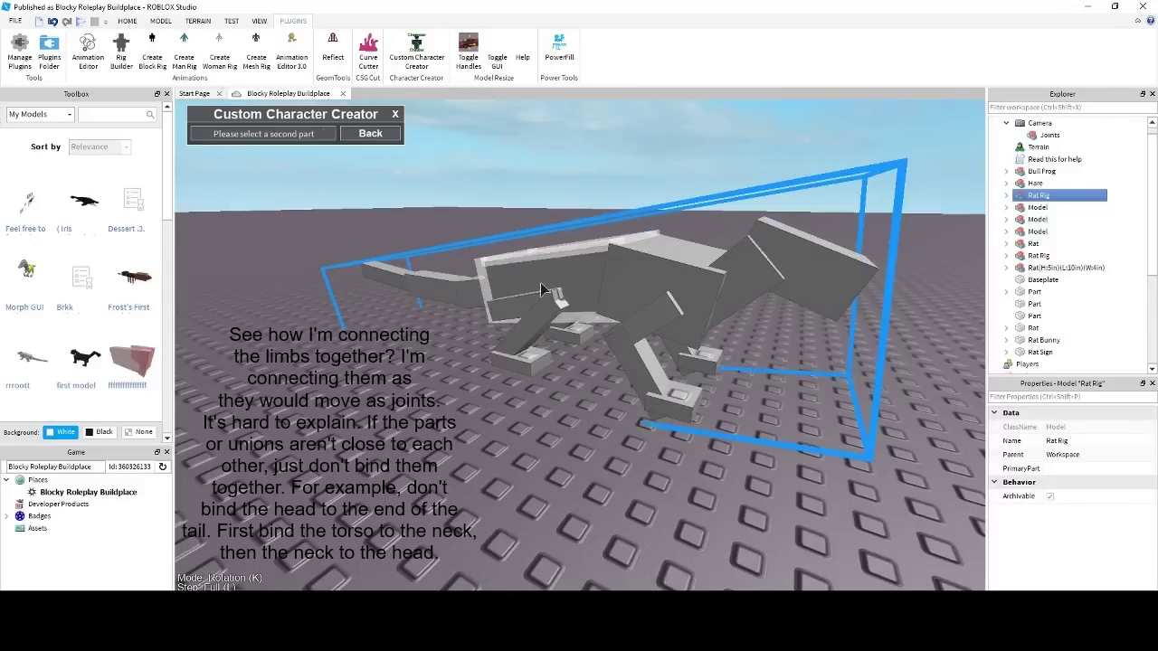
pyautogui.click(497, 310)
pyautogui.click(227, 135)
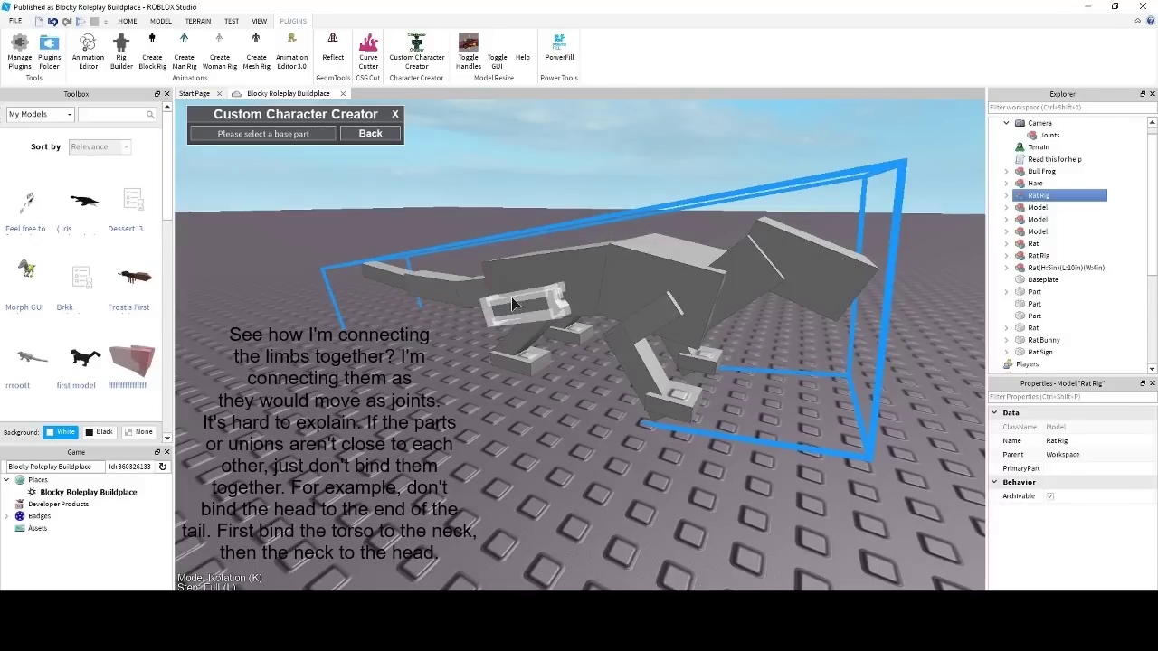
pyautogui.click(512, 299)
pyautogui.click(541, 328)
pyautogui.click(221, 134)
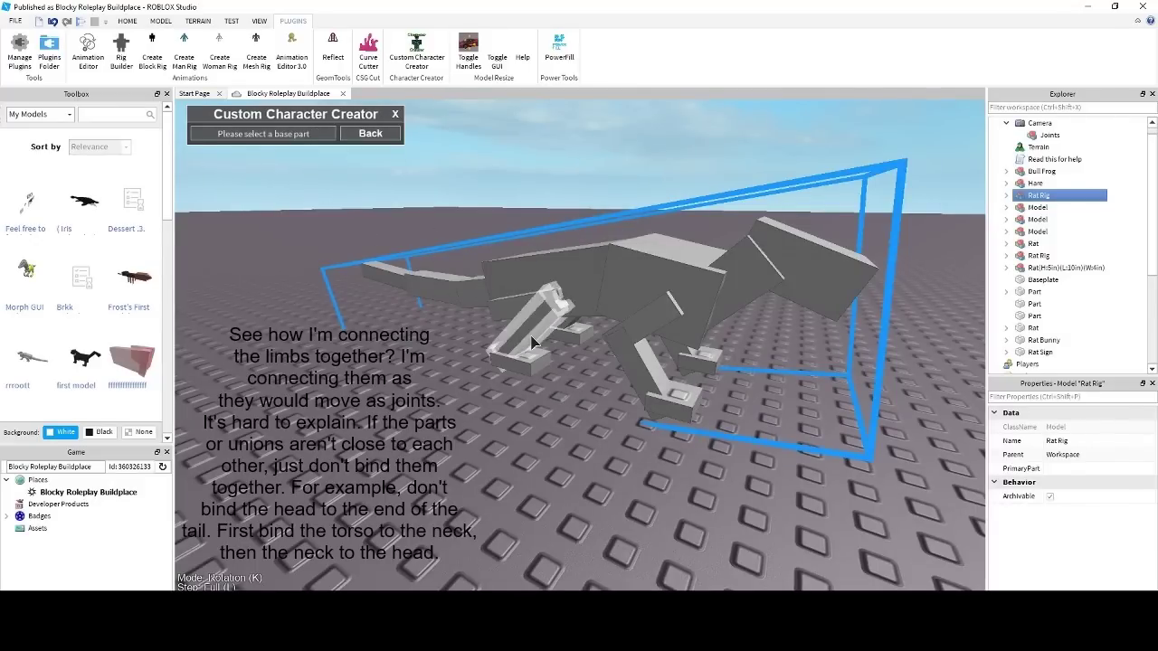
pyautogui.click(532, 343)
pyautogui.click(534, 365)
# Step: Bind the rear body section as base part to the upper part of the remaining unbound hind leg
pyautogui.click(221, 134)
pyautogui.moveTo(608, 306); pyautogui.dragTo(601, 303, button='right')
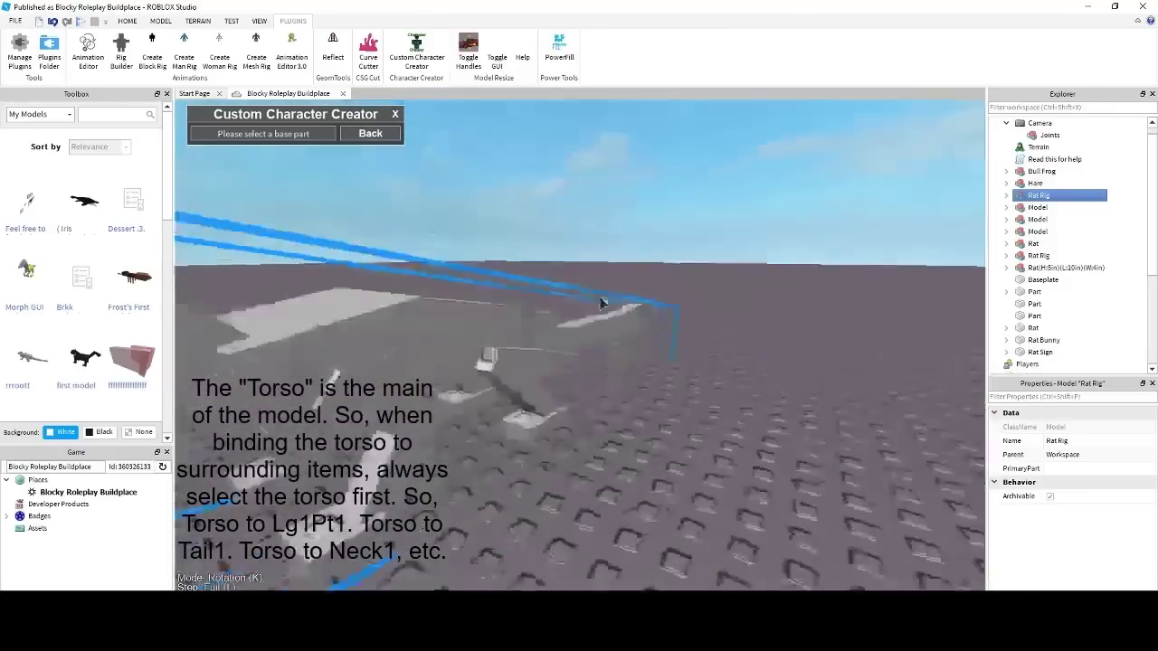
pyautogui.scroll(-5, 601, 303)
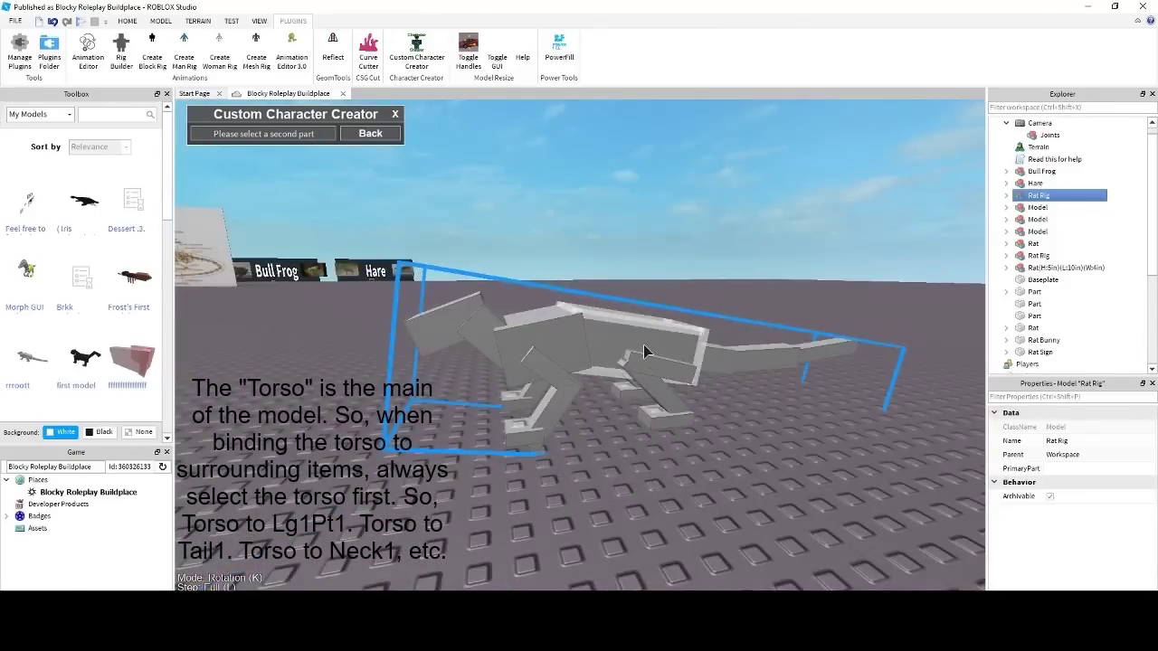
pyautogui.press('d')
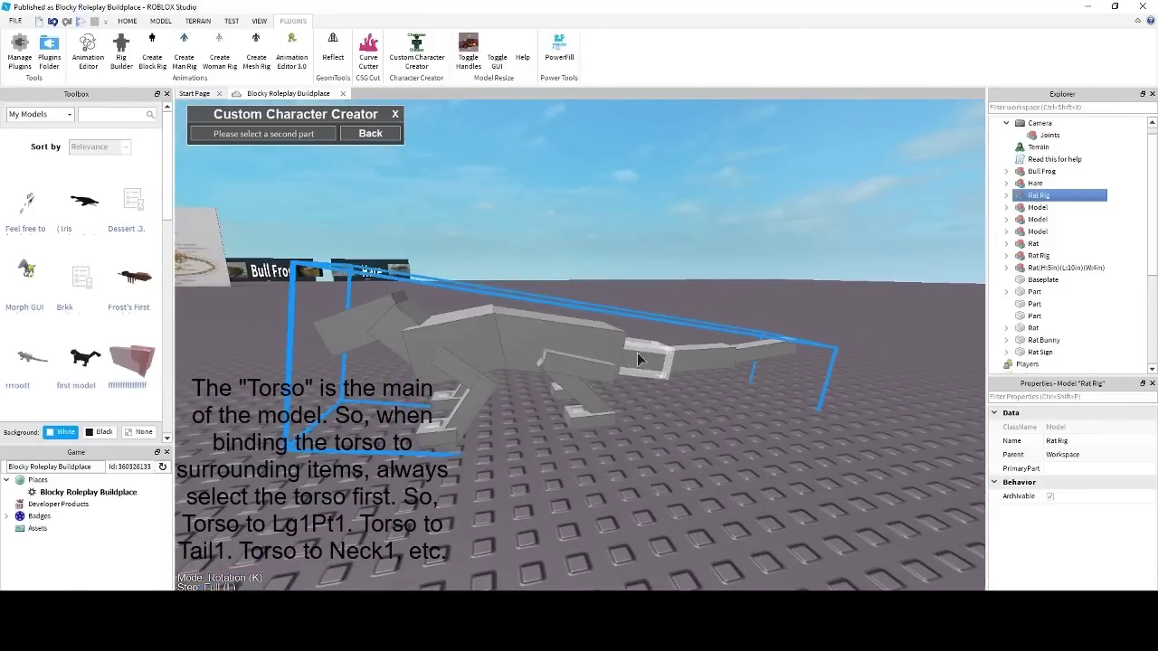
pyautogui.press('w')
pyautogui.click(343, 132)
pyautogui.click(309, 131)
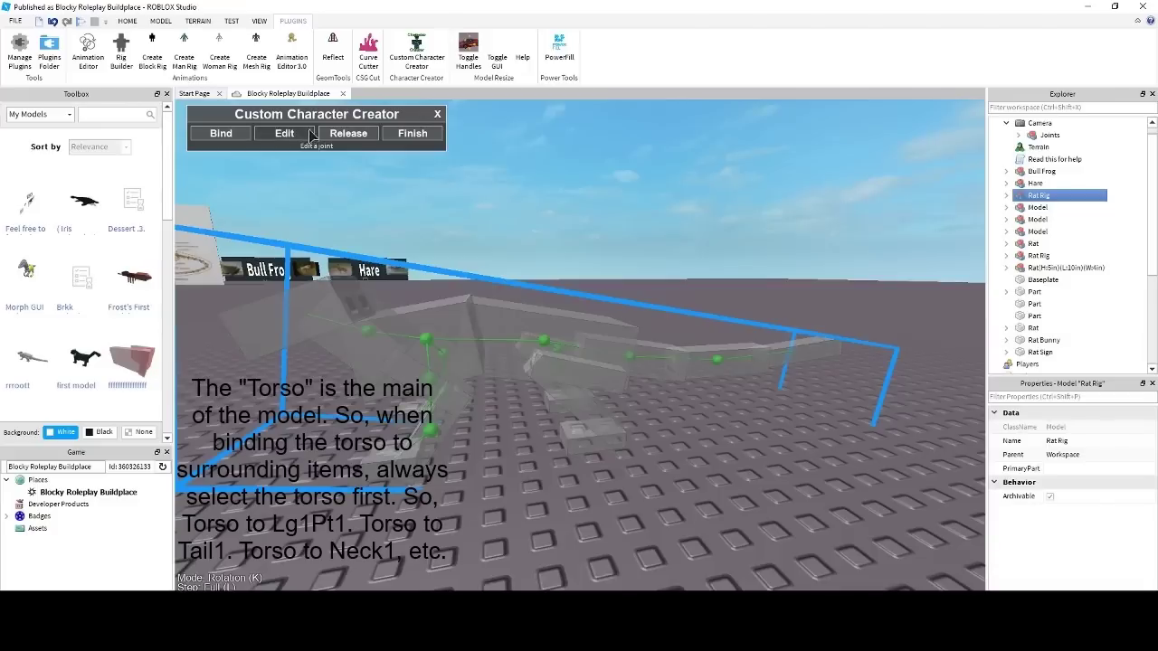
pyautogui.click(261, 134)
pyautogui.click(579, 374)
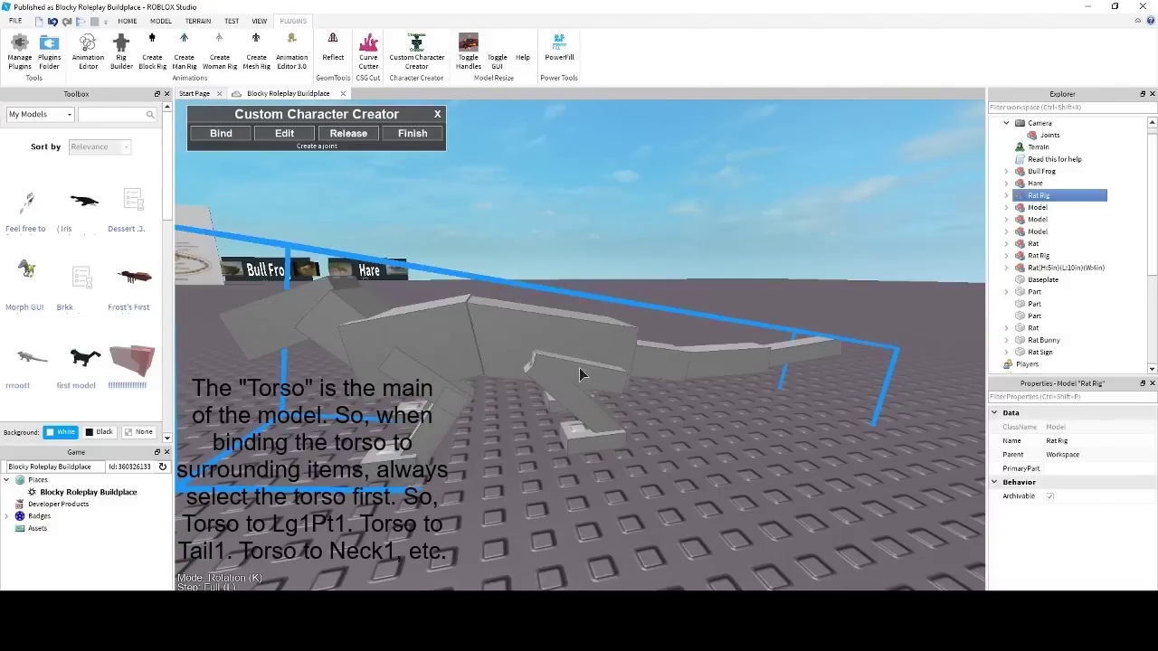
# Step: Bind the remaining hind leg's upper part to its lower part, and the lower part to the foot
pyautogui.click(221, 134)
pyautogui.click(578, 414)
pyautogui.click(231, 136)
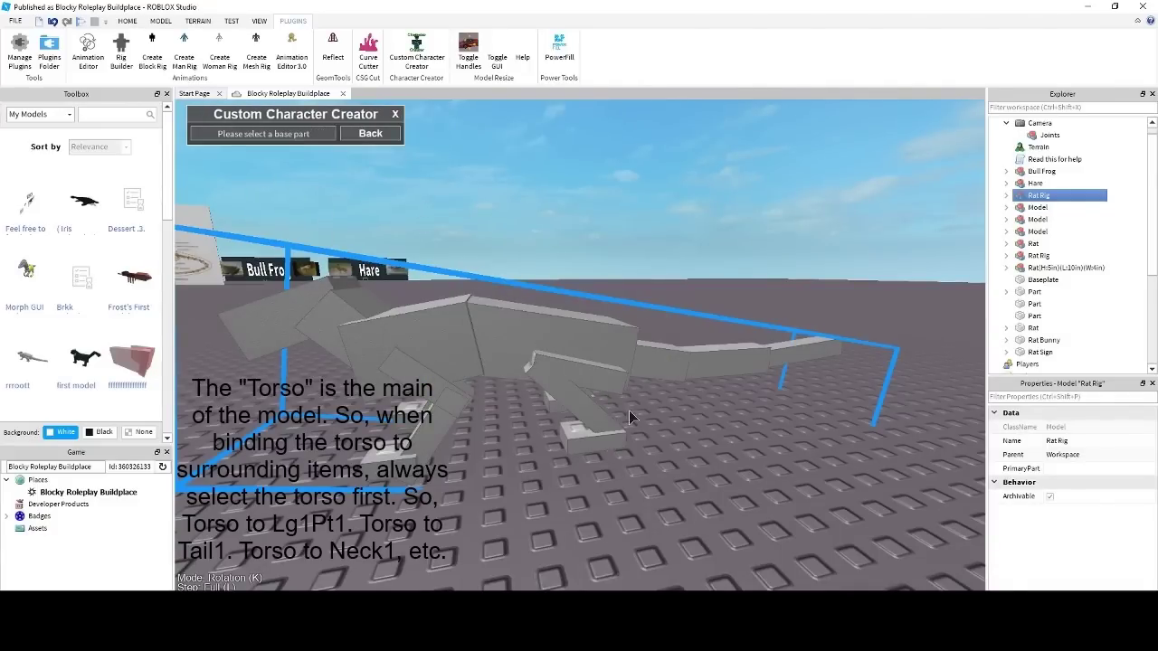
pyautogui.click(595, 431)
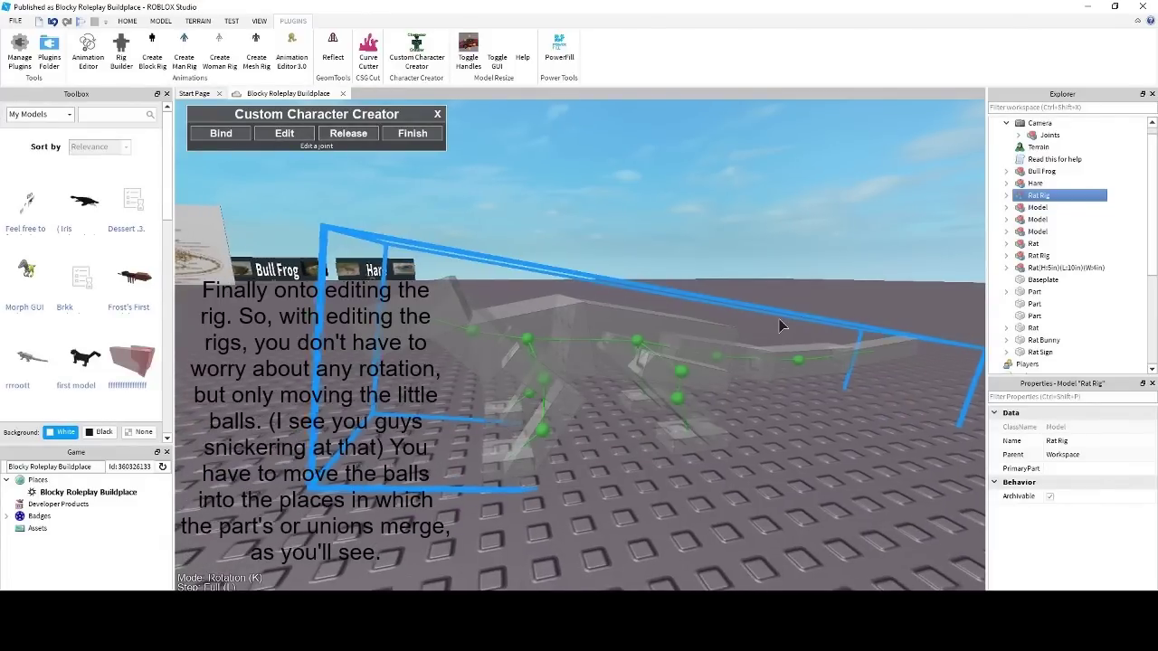
# Step: Open the joint between the second and third tail segments for editing
pyautogui.moveTo(782, 325); pyautogui.dragTo(782, 325, button='right')
pyautogui.press('w')
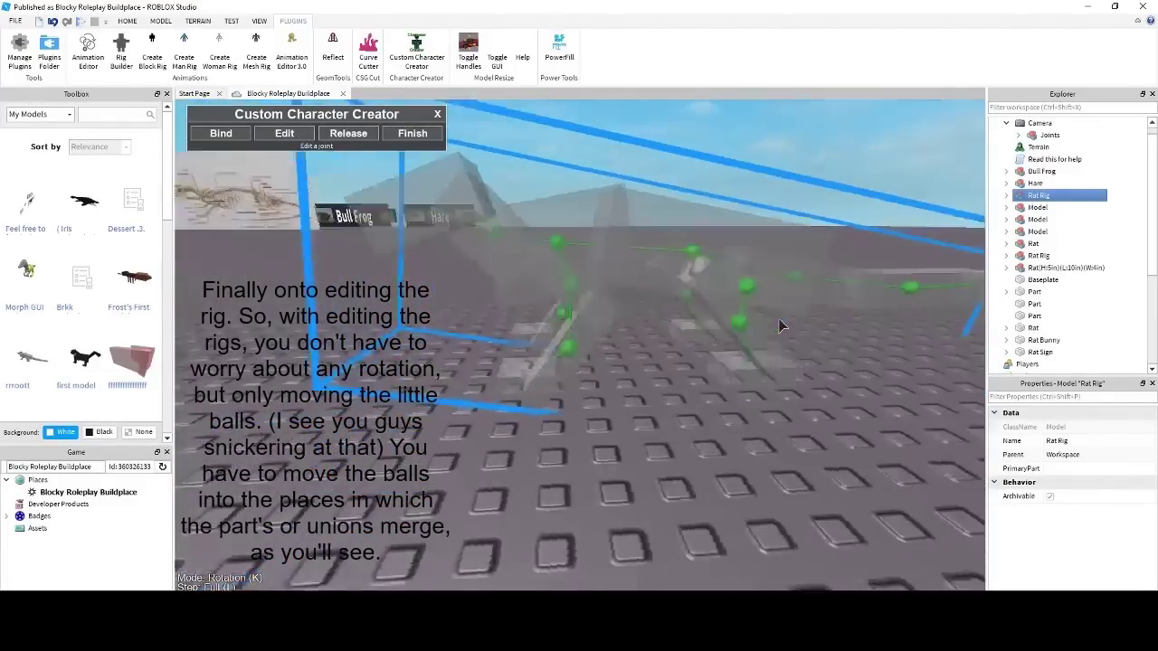
pyautogui.press('s')
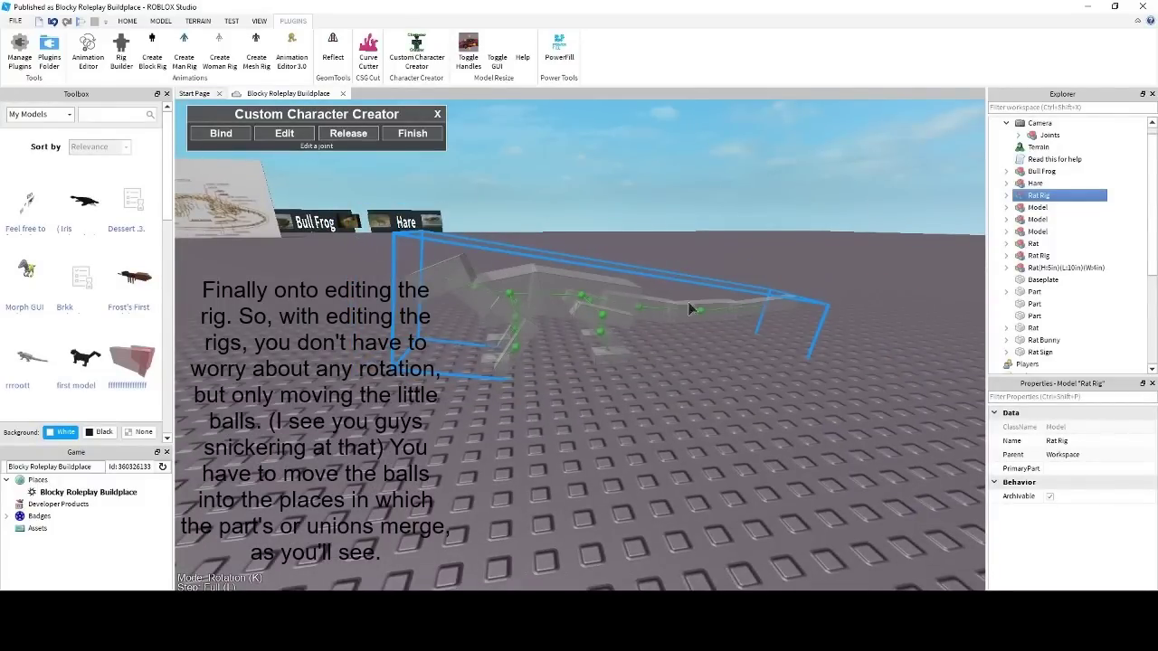
pyautogui.press('w')
pyautogui.moveTo(645, 302); pyautogui.dragTo(645, 302, button='right')
pyautogui.click(521, 351)
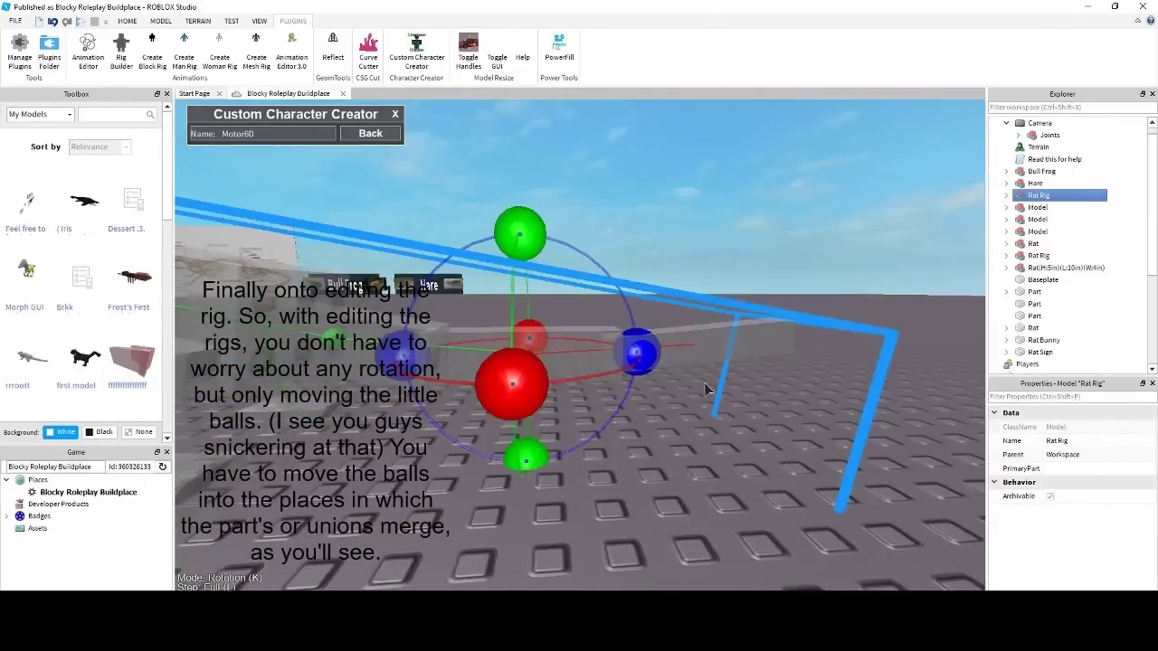
# Step: Switch to Movement mode with a 1/10 step and slide the joint along the tail toward the seam between the last two segments
pyautogui.moveTo(694, 337); pyautogui.dragTo(693, 338, button='right')
pyautogui.press('w')
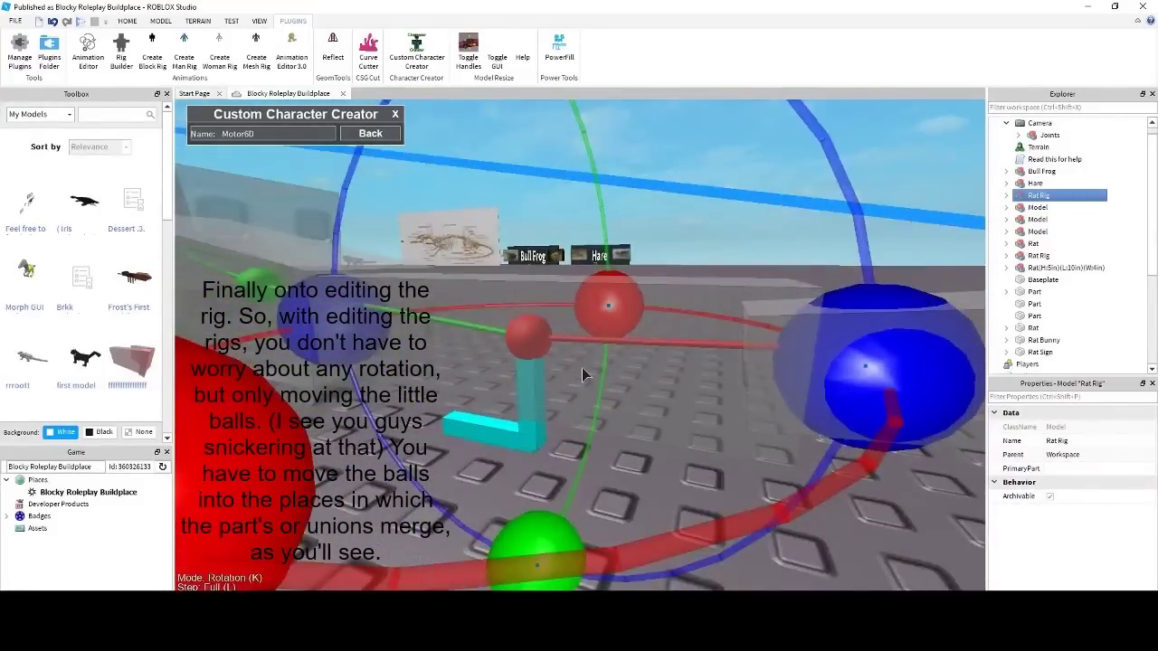
pyautogui.moveTo(582, 367); pyautogui.dragTo(582, 367, button='right')
pyautogui.press('s')
pyautogui.press('k')
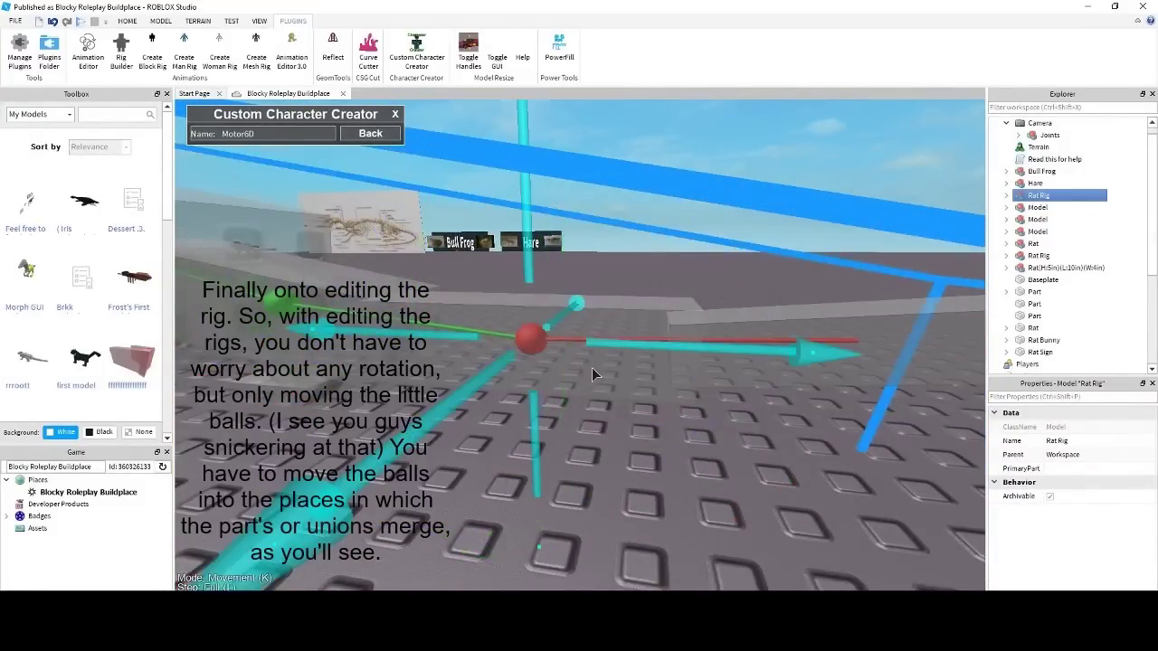
pyautogui.moveTo(592, 375); pyautogui.dragTo(593, 358, button='right')
pyautogui.press('s')
pyautogui.press('w')
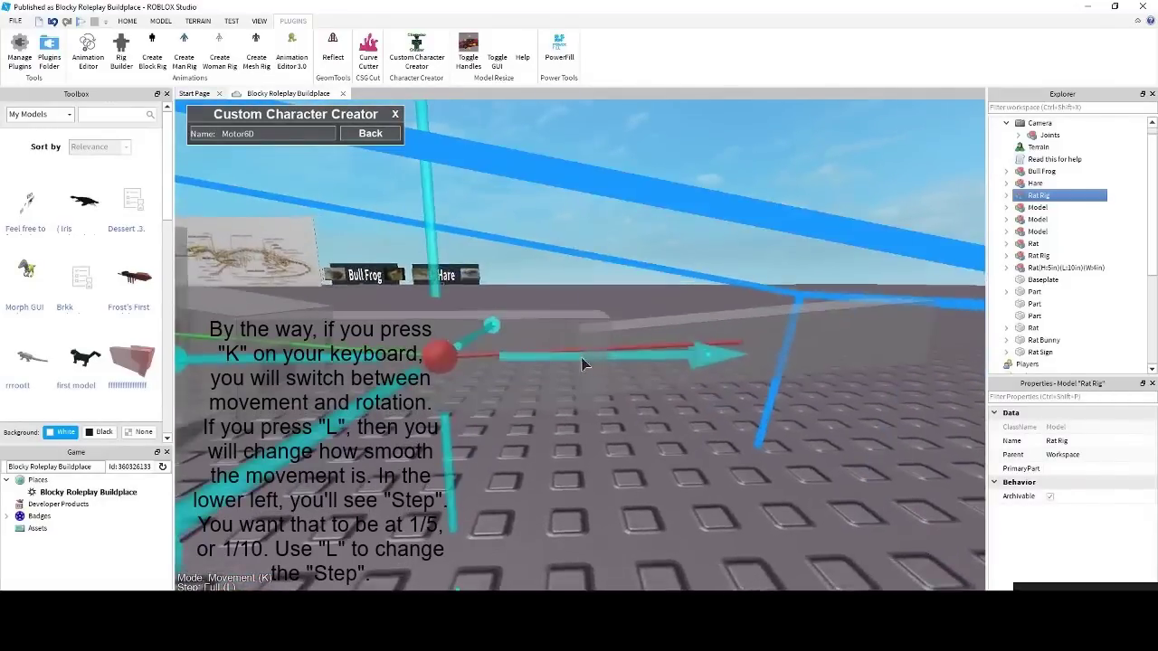
pyautogui.moveTo(581, 357); pyautogui.dragTo(668, 371)
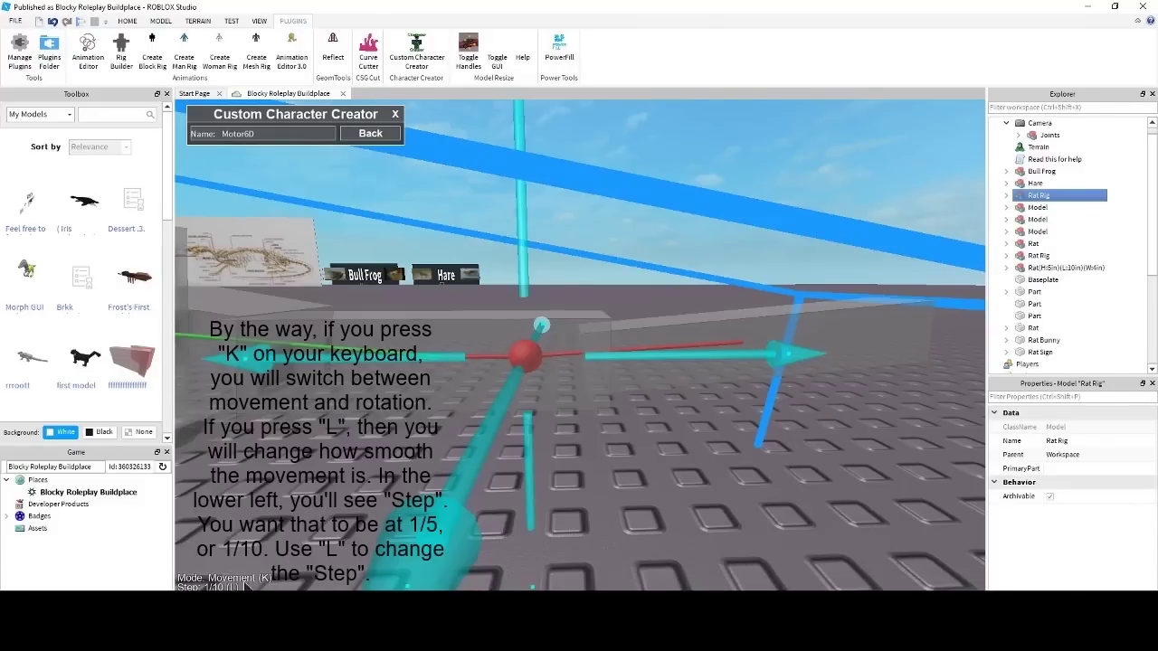
# Step: Select the joint between the first and second tail segments and slide it along the tail to their seam
pyautogui.scroll(-2, 751, 366)
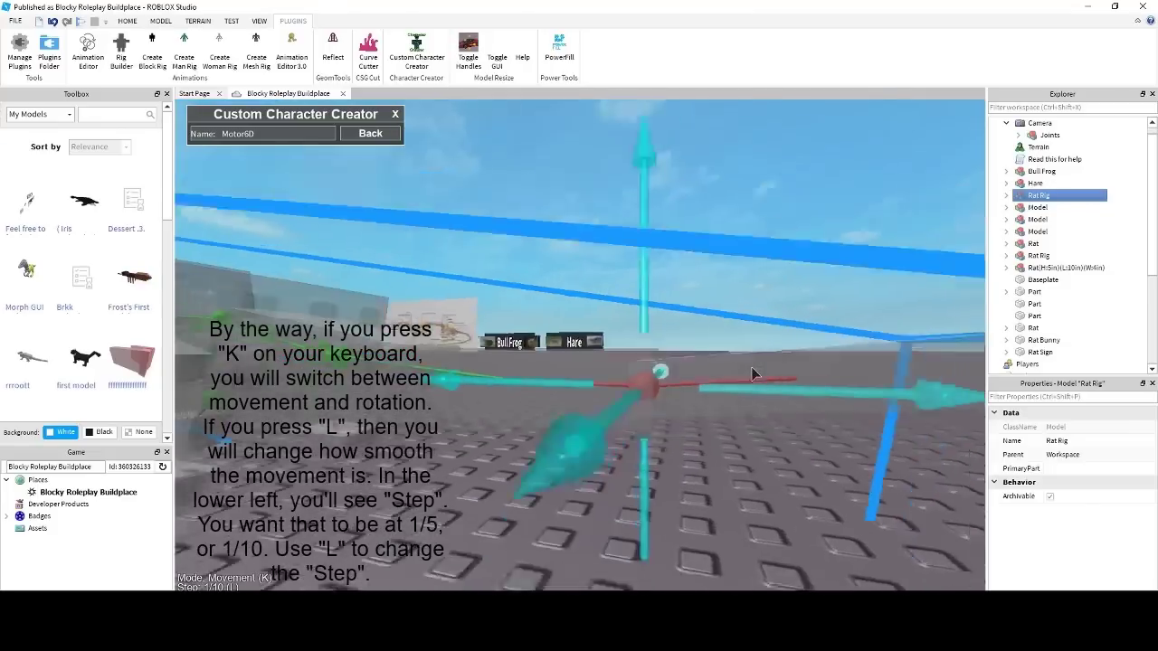
pyautogui.press('s')
pyautogui.moveTo(752, 373); pyautogui.dragTo(752, 373, button='right')
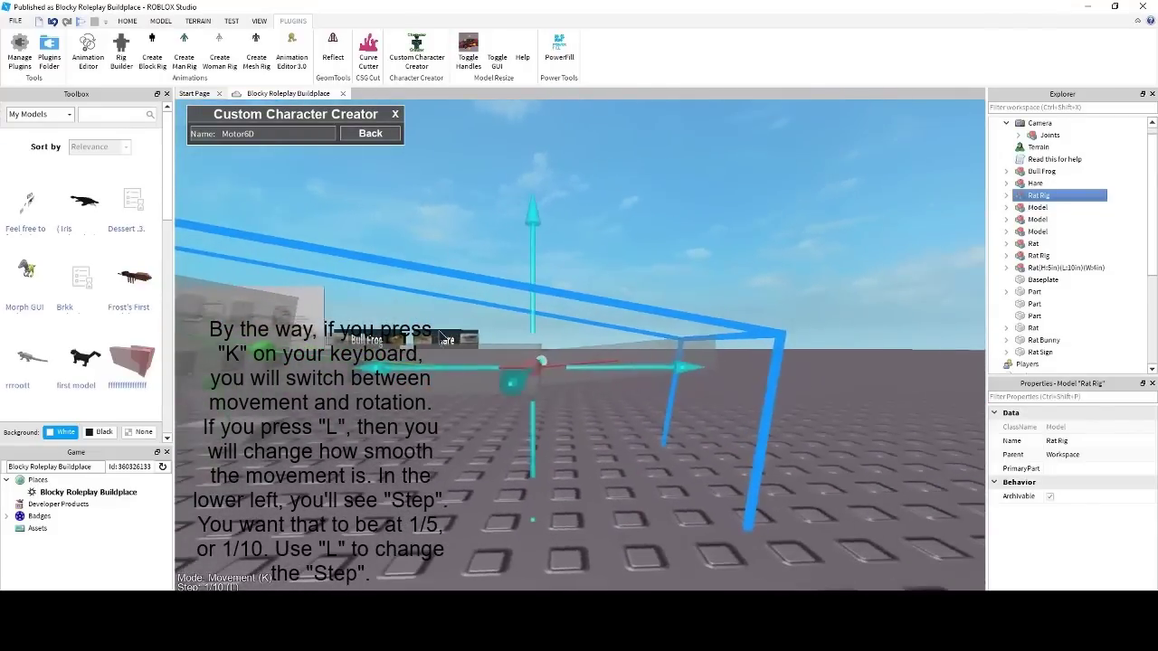
pyautogui.press('a')
pyautogui.click(485, 351)
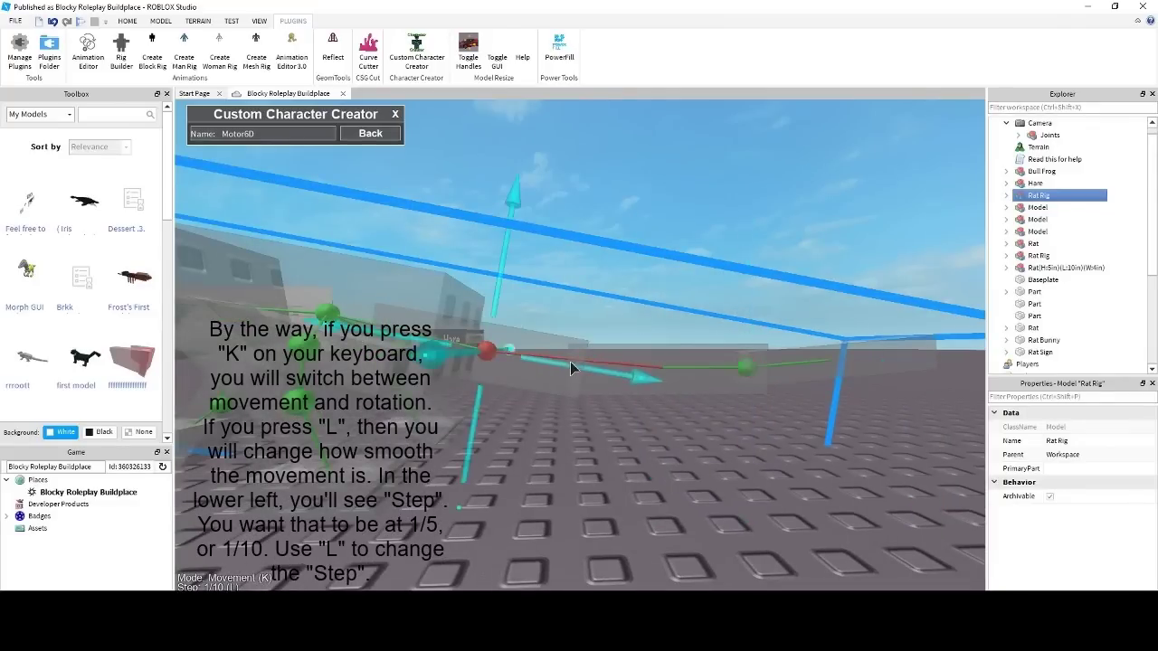
pyautogui.moveTo(569, 362); pyautogui.dragTo(666, 388)
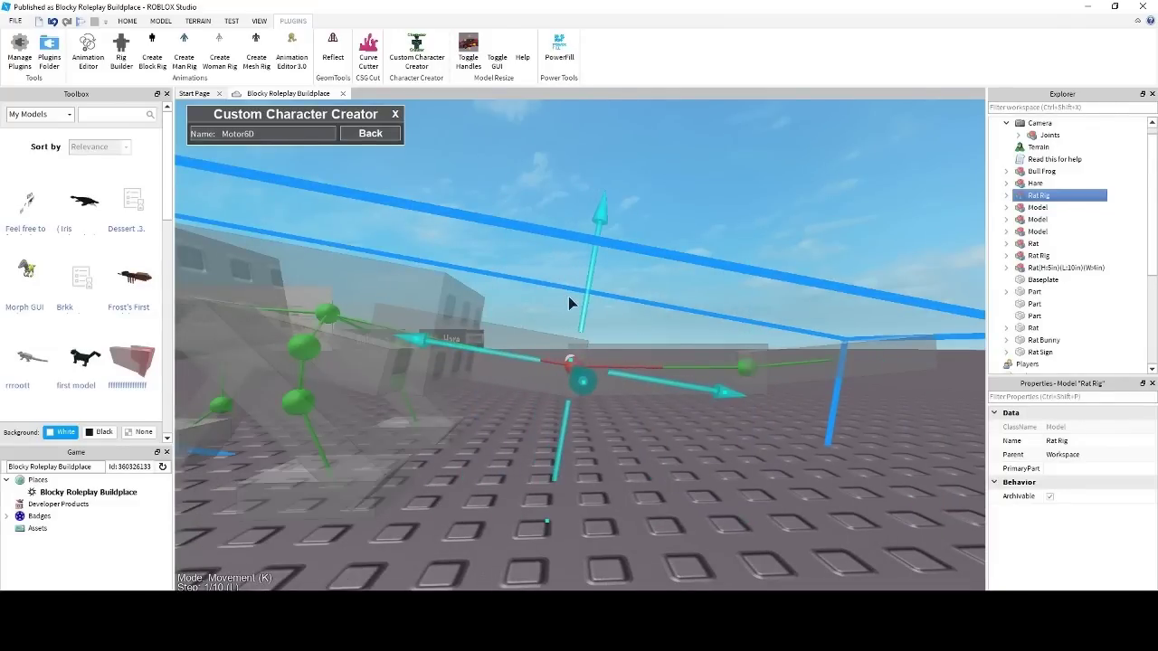
# Step: Nudge the joint between the first two tail segments, and slide the tail-base joint to where the tail meets the body
pyautogui.moveTo(640, 375); pyautogui.dragTo(645, 376)
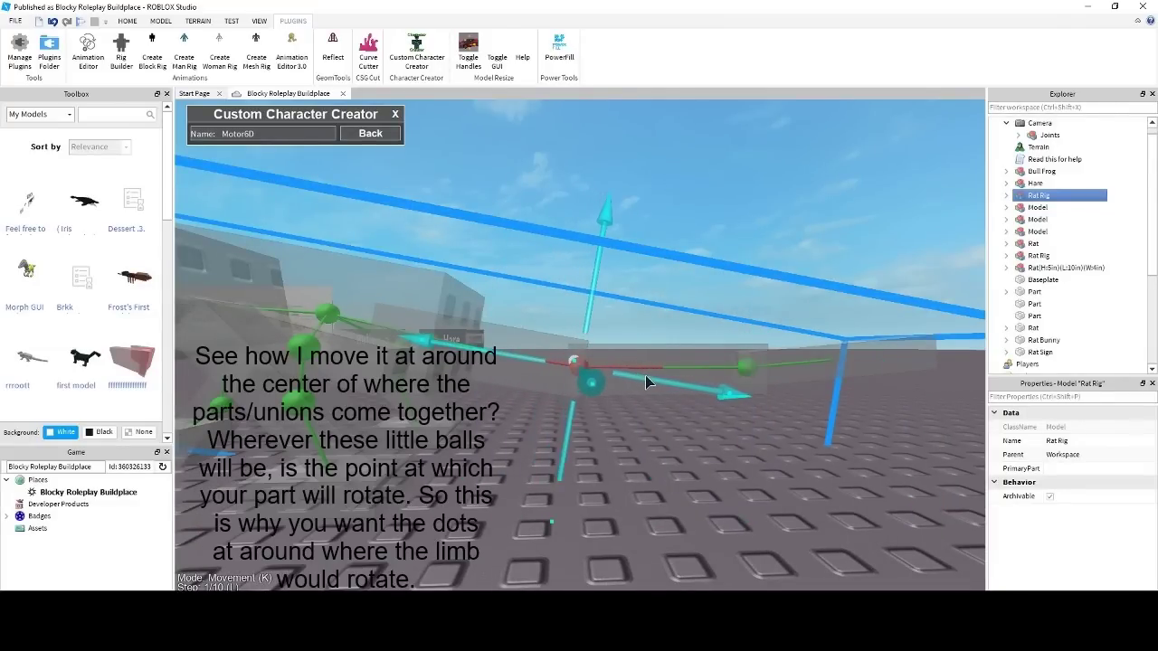
pyautogui.press('a')
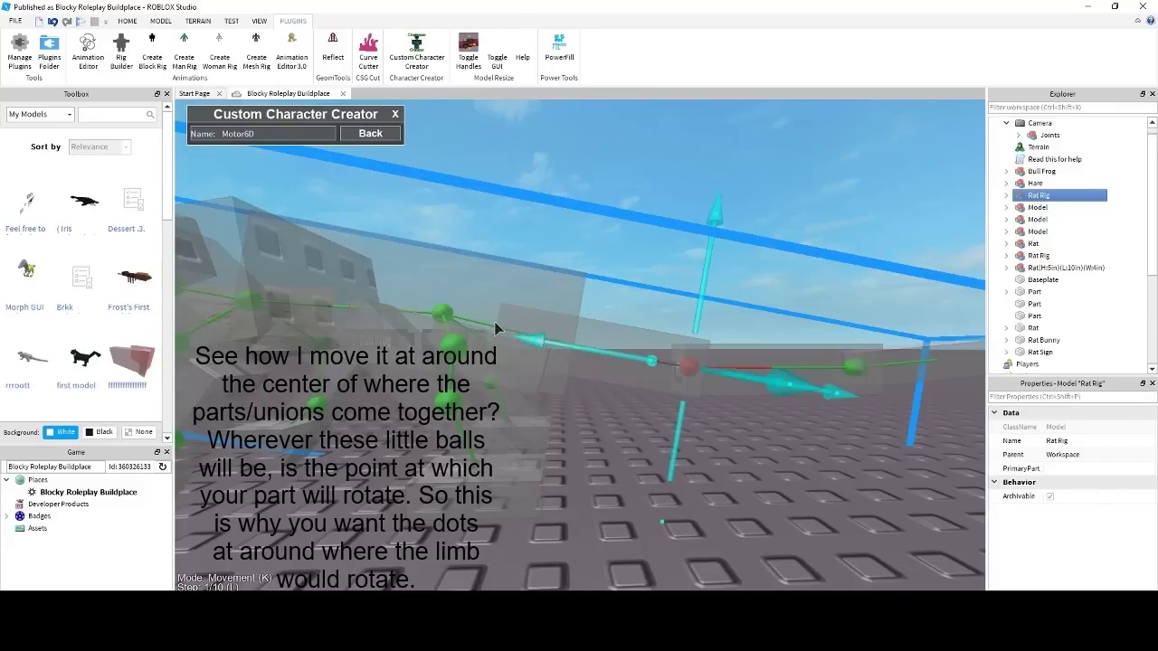
pyautogui.click(499, 327)
pyautogui.moveTo(566, 336); pyautogui.dragTo(685, 357)
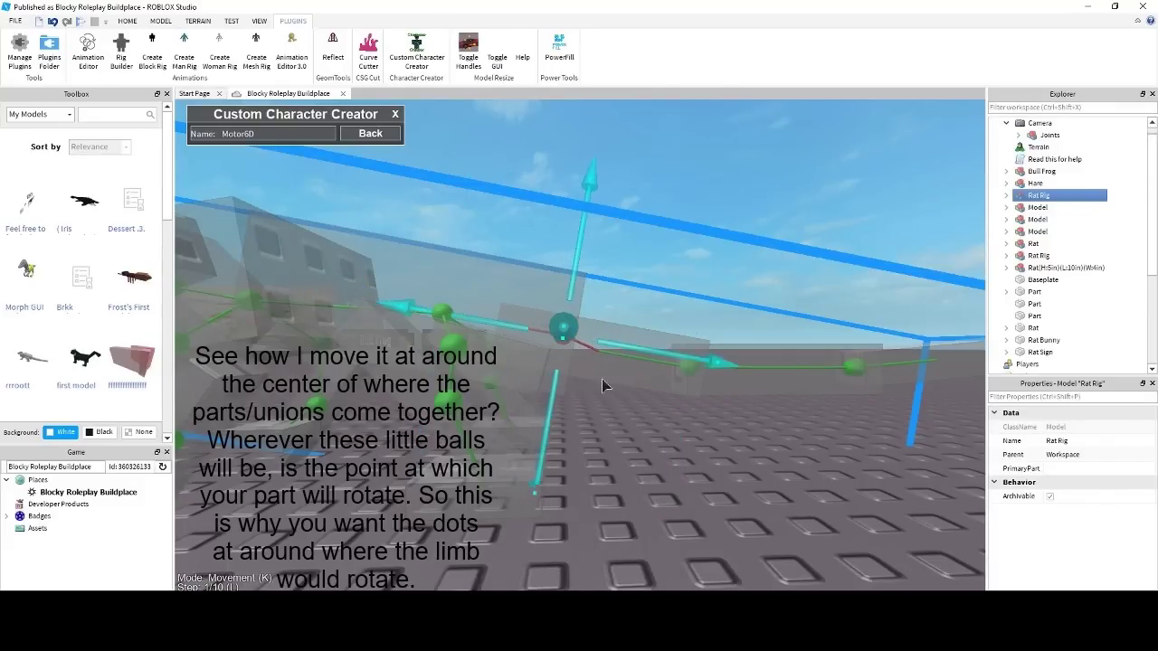
pyautogui.moveTo(550, 384); pyautogui.dragTo(549, 399)
pyautogui.moveTo(650, 355); pyautogui.dragTo(629, 350)
pyautogui.moveTo(560, 283); pyautogui.dragTo(551, 272)
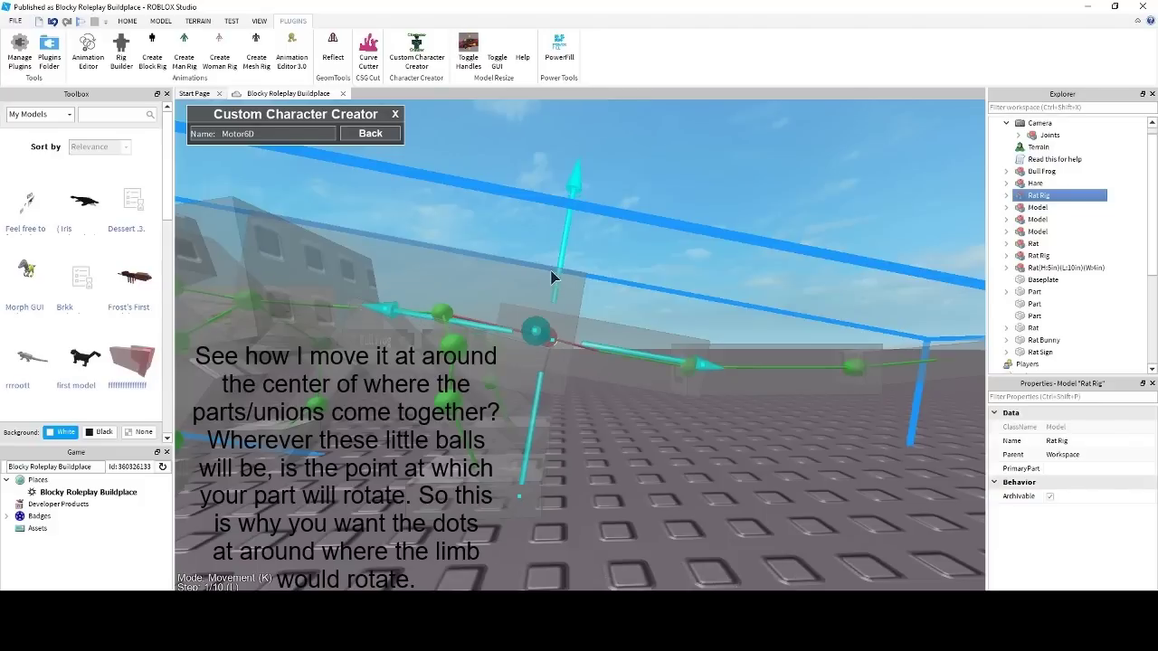
pyautogui.moveTo(567, 391); pyautogui.dragTo(567, 391, button='right')
pyautogui.moveTo(643, 331); pyautogui.dragTo(629, 330)
# Step: Select the joint between the front and rear body sections and slide it to the seam where they meet
pyautogui.click(679, 334)
pyautogui.scroll(-2, 783, 336)
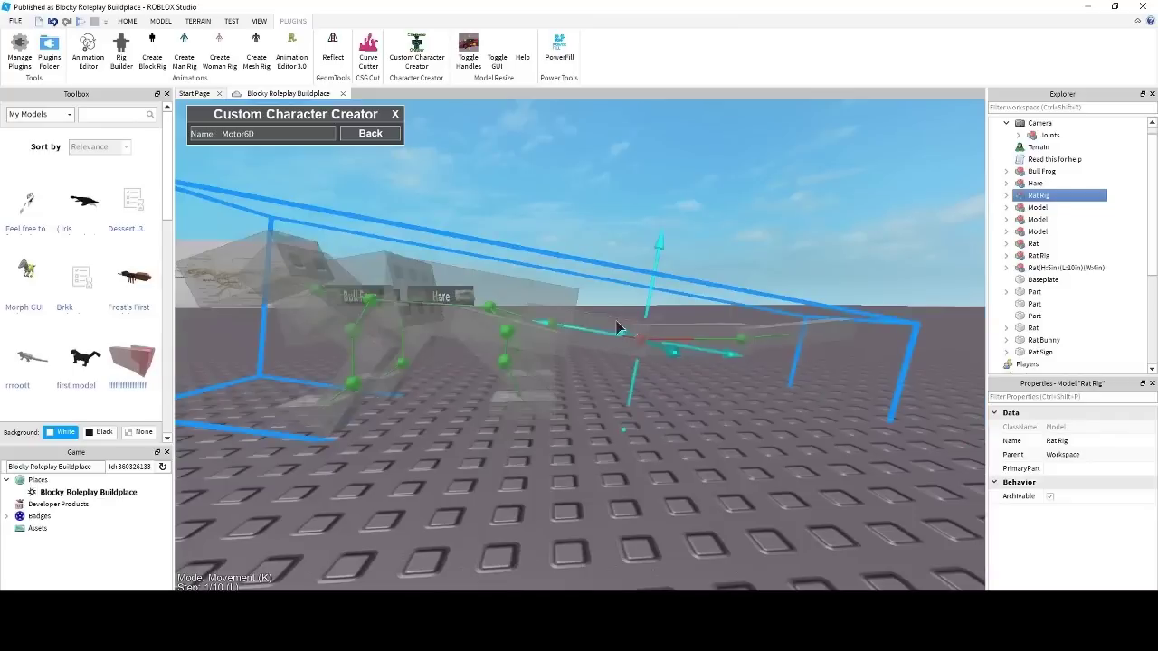
pyautogui.press('a')
pyautogui.scroll(2, 591, 310)
pyautogui.press('e')
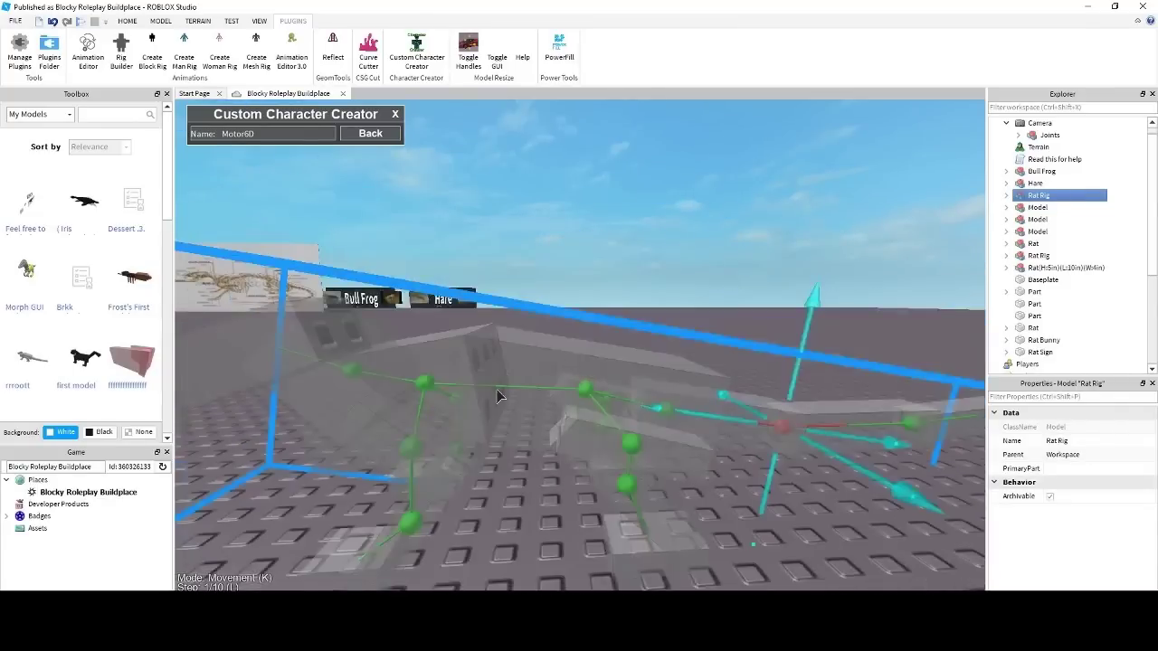
pyautogui.click(506, 392)
pyautogui.press('a')
pyautogui.press('q')
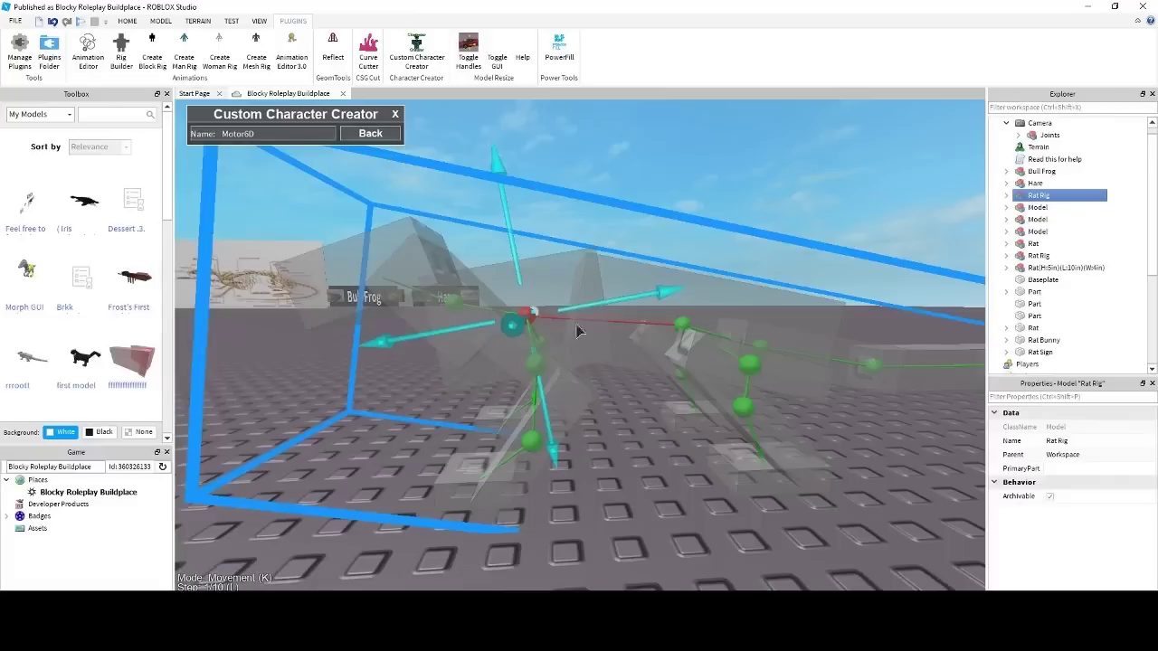
pyautogui.moveTo(594, 302); pyautogui.dragTo(641, 297)
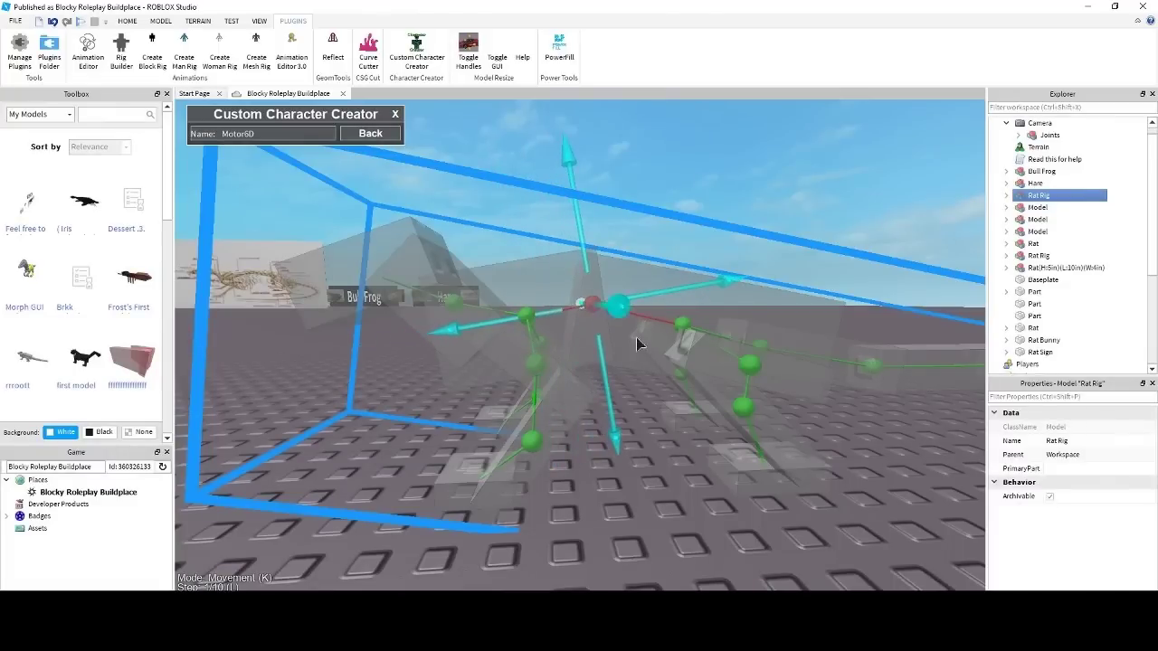
pyautogui.moveTo(635, 337); pyautogui.dragTo(628, 374, button='right')
pyautogui.press('s')
pyautogui.press('w')
pyautogui.press('s')
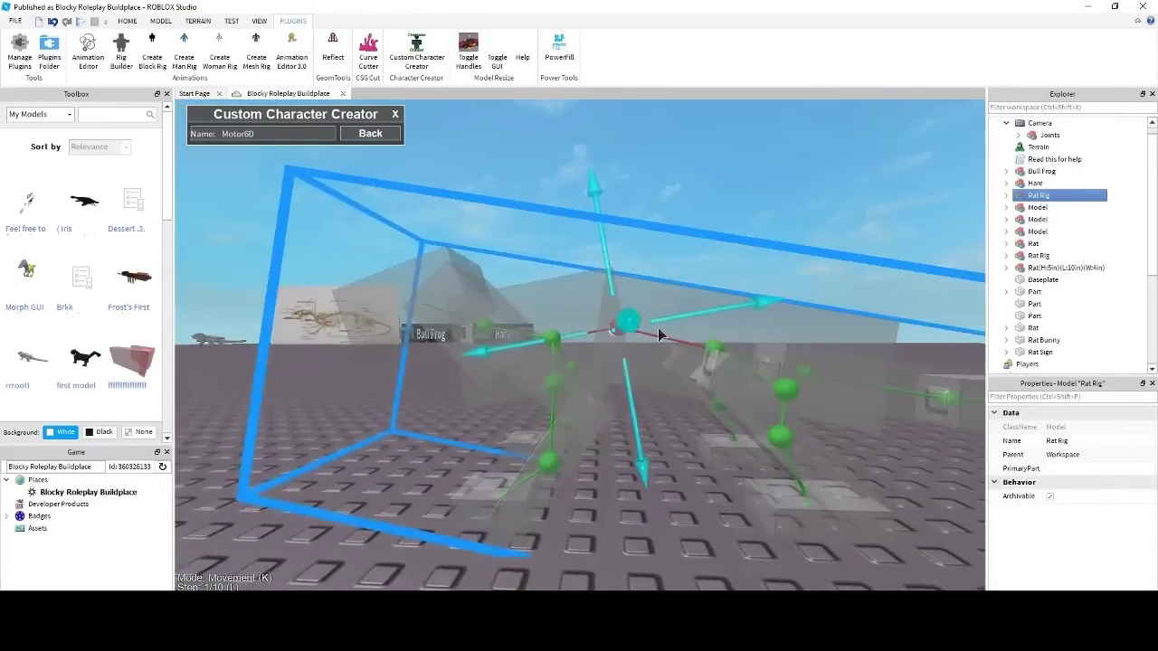
pyautogui.moveTo(686, 307); pyautogui.dragTo(682, 310)
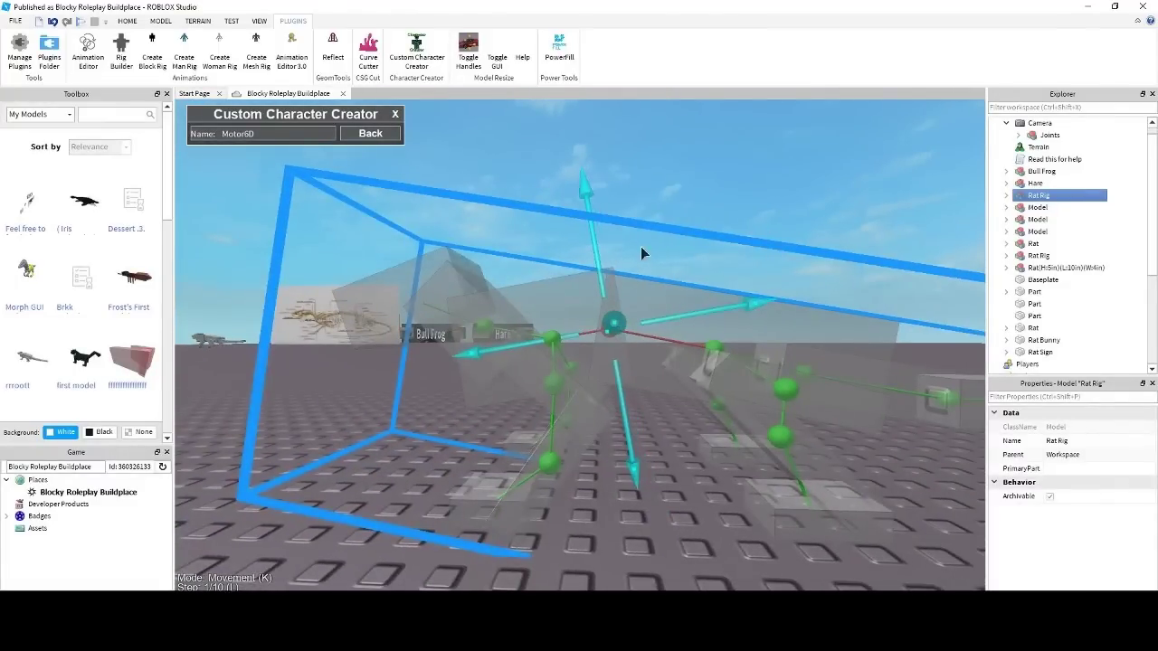
# Step: Select the joint between the head and neck and slide it along the neck to their seam
pyautogui.moveTo(674, 307); pyautogui.dragTo(740, 331, button='right')
pyautogui.click(460, 310)
pyautogui.press('a')
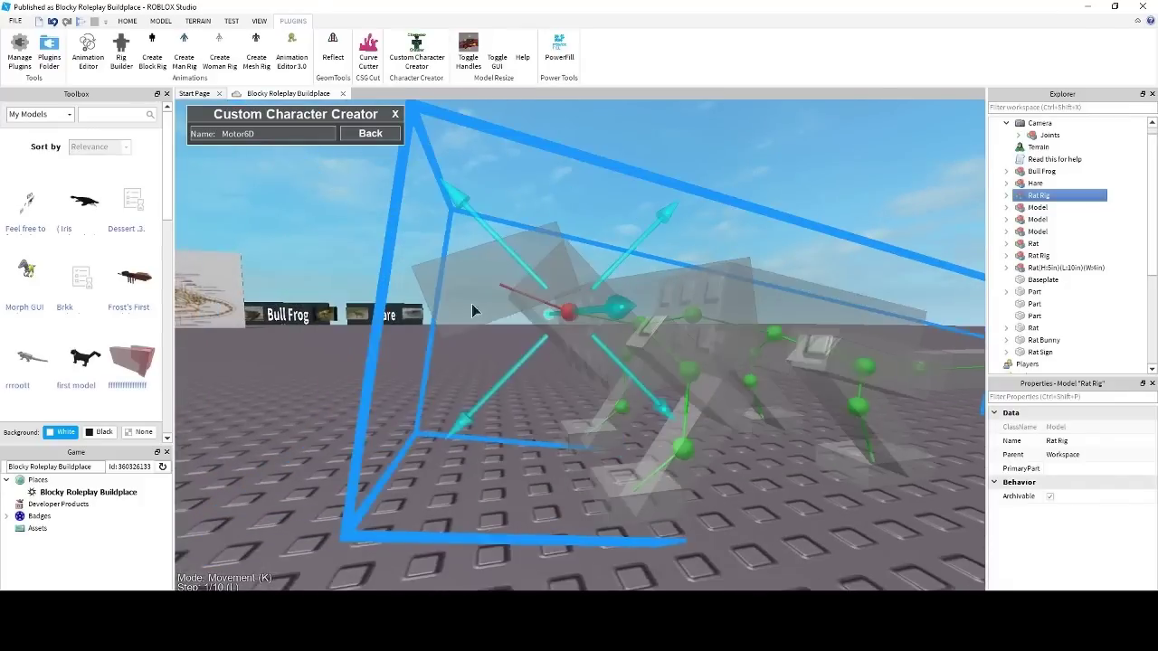
pyautogui.moveTo(523, 270); pyautogui.dragTo(504, 267, button='right')
pyautogui.press('s')
pyautogui.moveTo(591, 263); pyautogui.dragTo(563, 214)
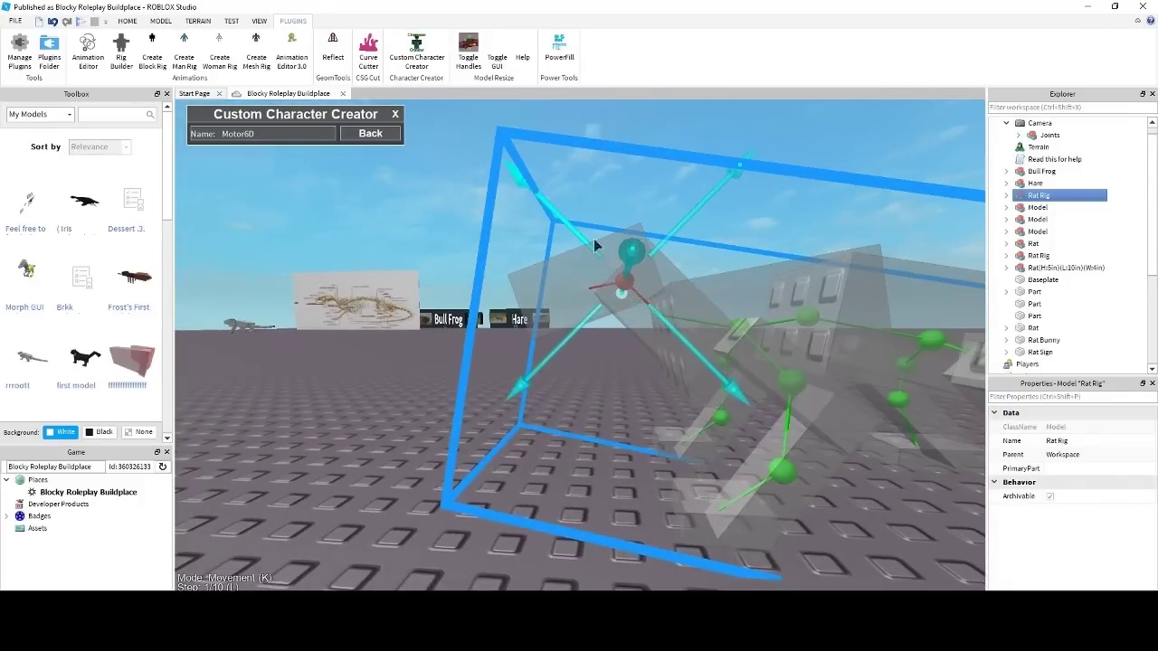
# Step: Select the joint between the neck and front body section and move it to where the two parts meet
pyautogui.press('d')
pyautogui.click(635, 330)
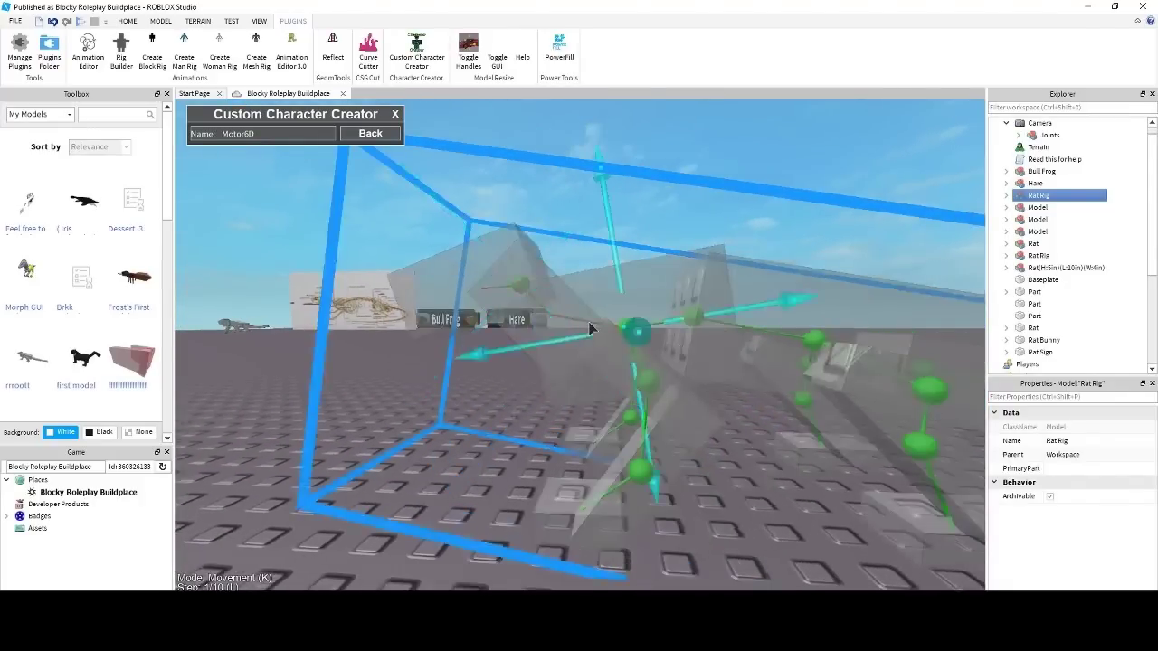
pyautogui.press('a')
pyautogui.moveTo(597, 331); pyautogui.dragTo(610, 342, button='right')
pyautogui.press('d')
pyautogui.moveTo(612, 342); pyautogui.dragTo(601, 270)
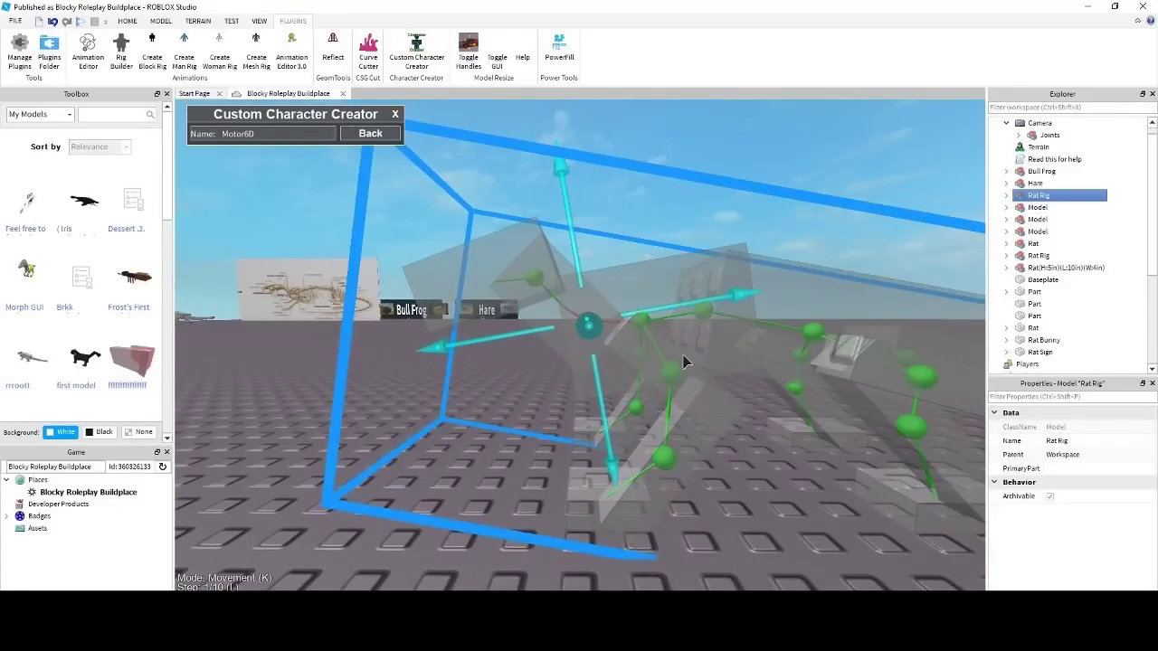
pyautogui.moveTo(659, 321); pyautogui.dragTo(656, 323)
pyautogui.press('d')
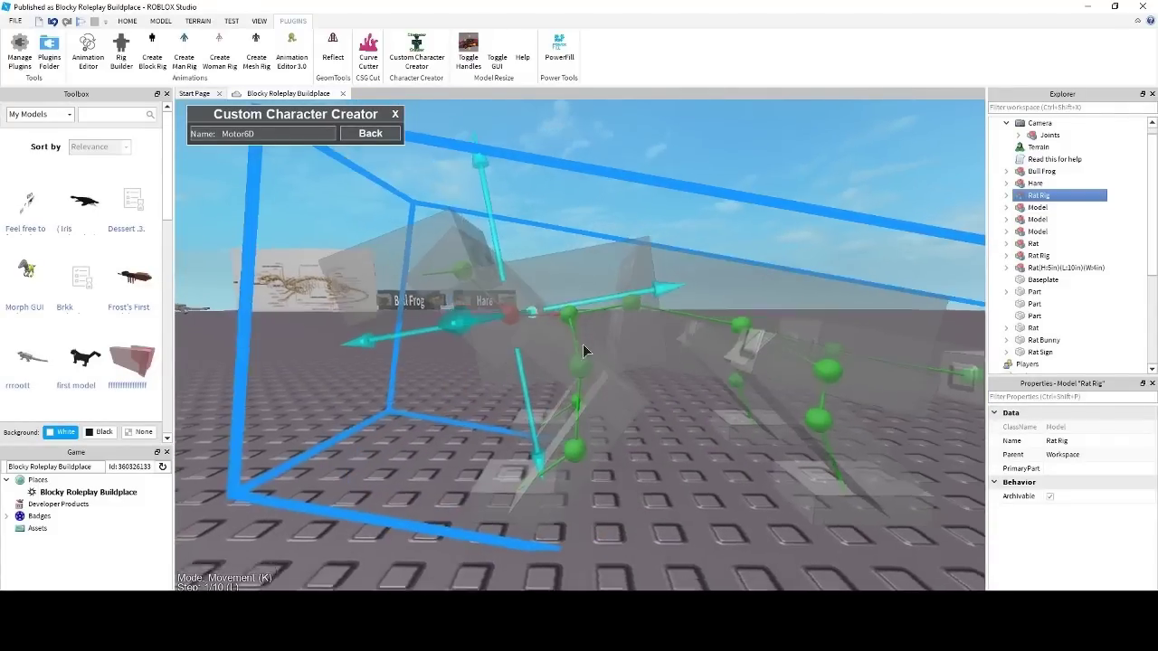
# Step: Select the near hind leg's foot joint and move it down to where the lower leg meets the foot
pyautogui.scroll(1, 583, 344)
pyautogui.scroll(-1, 583, 344)
pyautogui.press('d')
pyautogui.scroll(1, 583, 344)
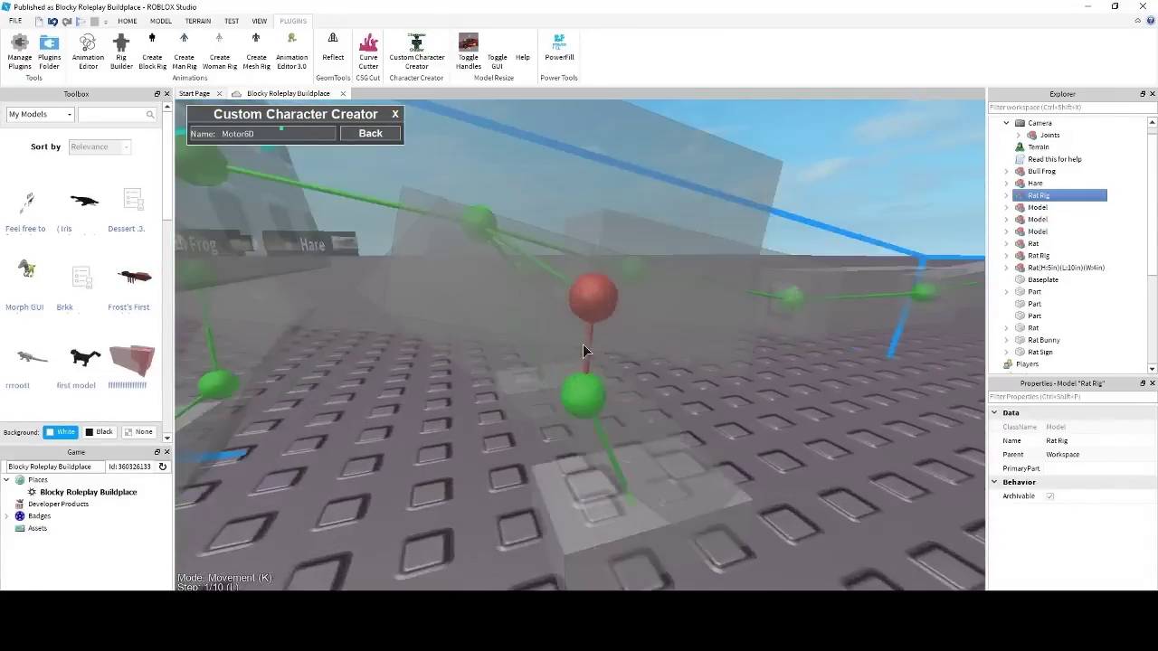
pyautogui.moveTo(583, 343); pyautogui.dragTo(583, 344, button='right')
pyautogui.click(564, 345)
pyautogui.moveTo(595, 398); pyautogui.dragTo(594, 398, button='right')
pyautogui.moveTo(617, 407); pyautogui.dragTo(721, 489)
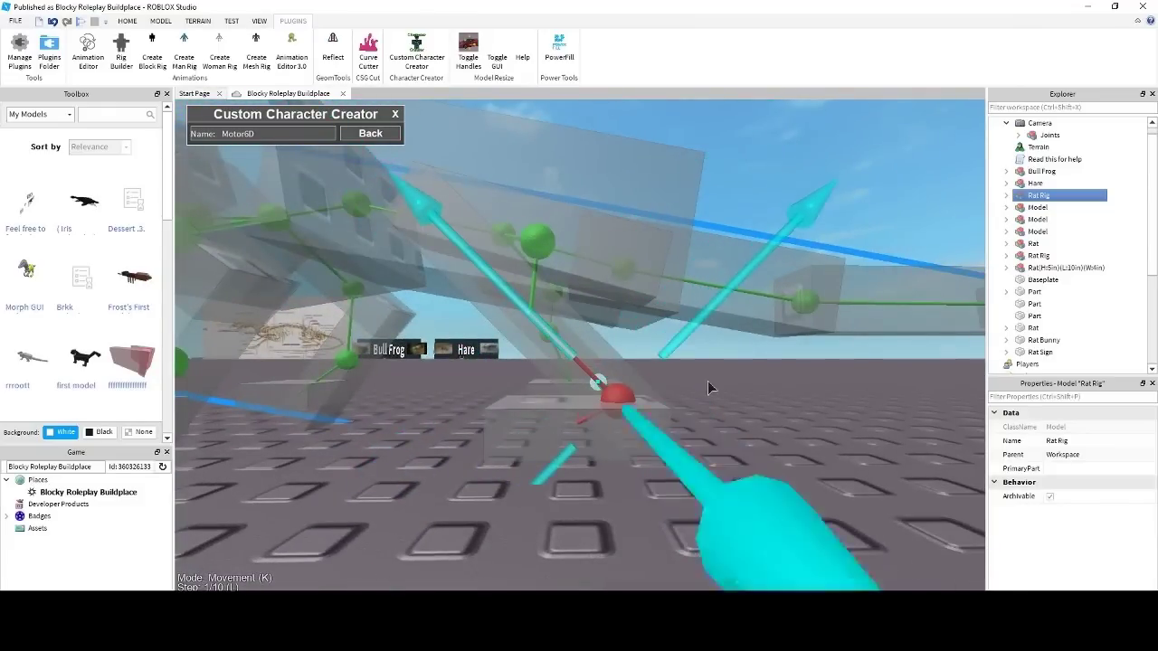
pyautogui.moveTo(699, 314); pyautogui.dragTo(695, 340)
# Step: Move the near hind leg's knee joint toward the seam between its upper and lower parts
pyautogui.moveTo(542, 292); pyautogui.dragTo(542, 292, button='right')
pyautogui.scroll(5, 542, 292)
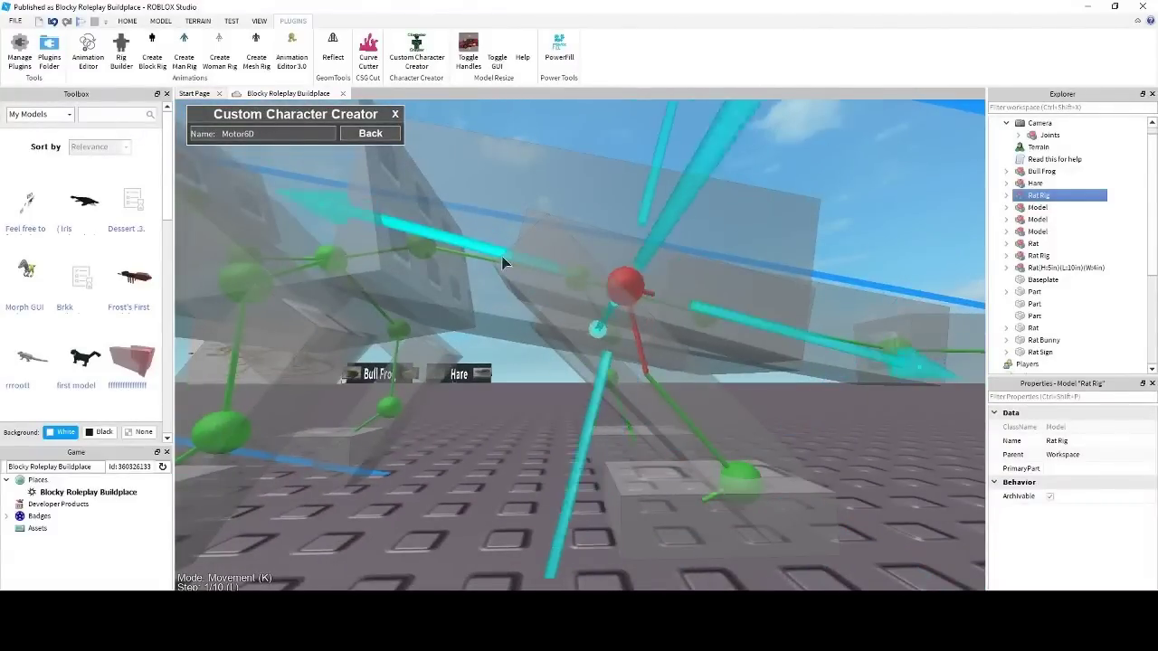
pyautogui.moveTo(502, 257); pyautogui.dragTo(420, 243)
pyautogui.click(425, 246)
pyautogui.moveTo(425, 246); pyautogui.dragTo(425, 246, button='right')
# Step: Select the near front leg's foot joint and slide it down to where the lower leg meets the foot
pyautogui.scroll(-2, 425, 246)
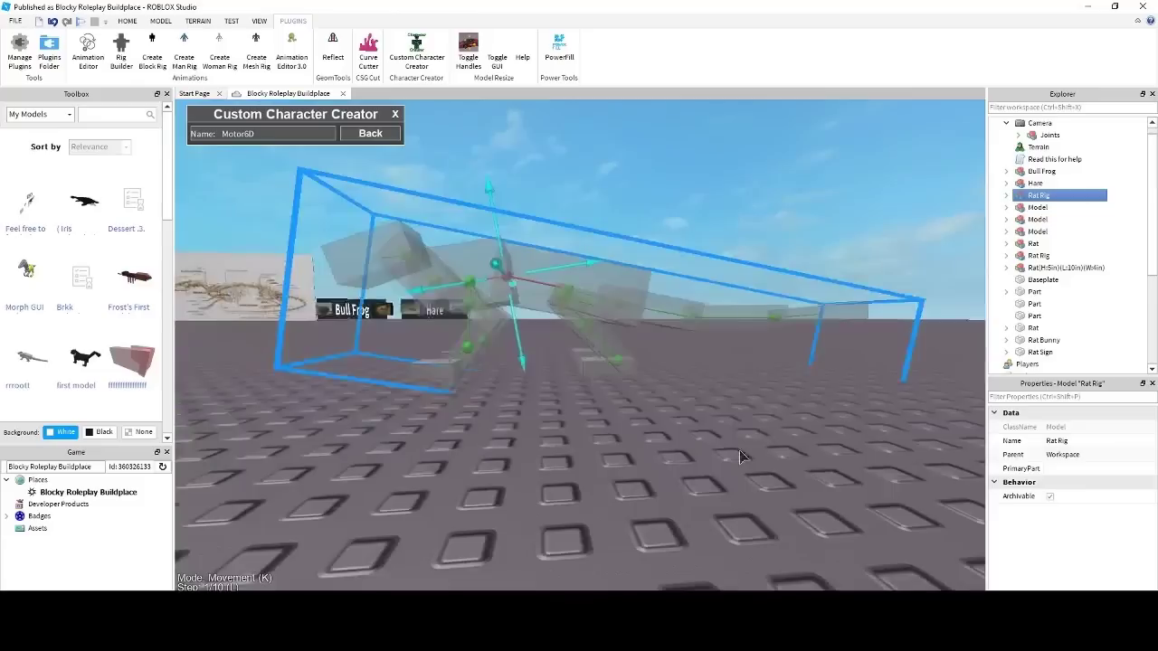
pyautogui.scroll(2, 669, 392)
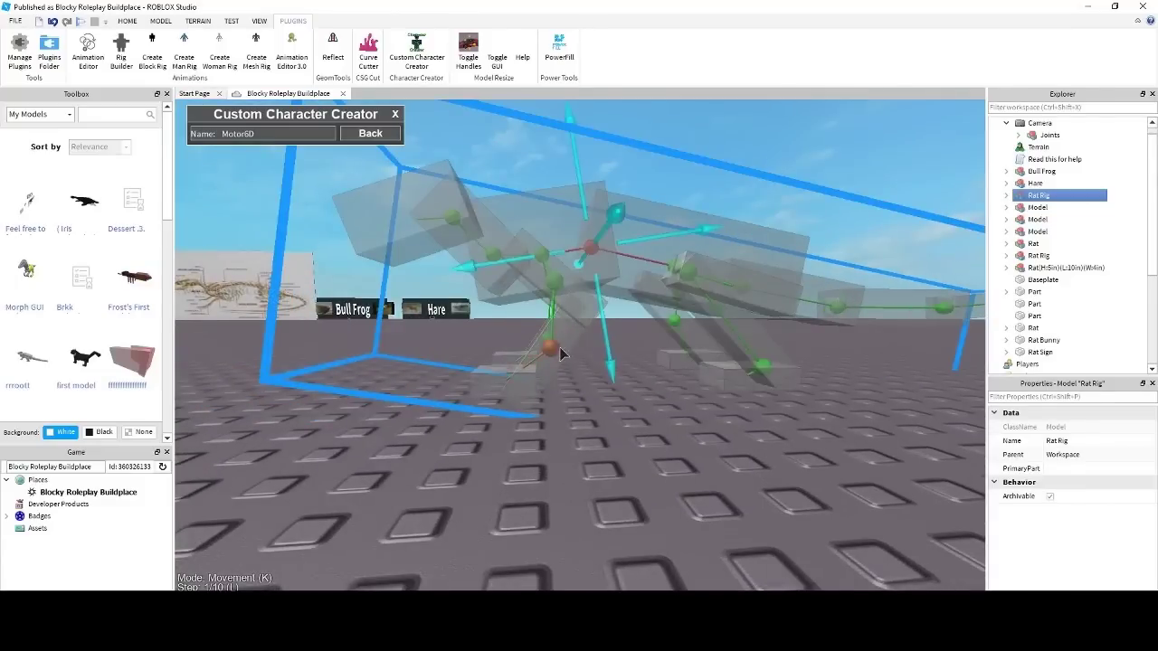
pyautogui.click(558, 351)
pyautogui.scroll(3, 558, 362)
pyautogui.moveTo(559, 364); pyautogui.dragTo(524, 362, button='right')
pyautogui.scroll(-3, 543, 376)
pyautogui.moveTo(587, 412); pyautogui.dragTo(567, 436)
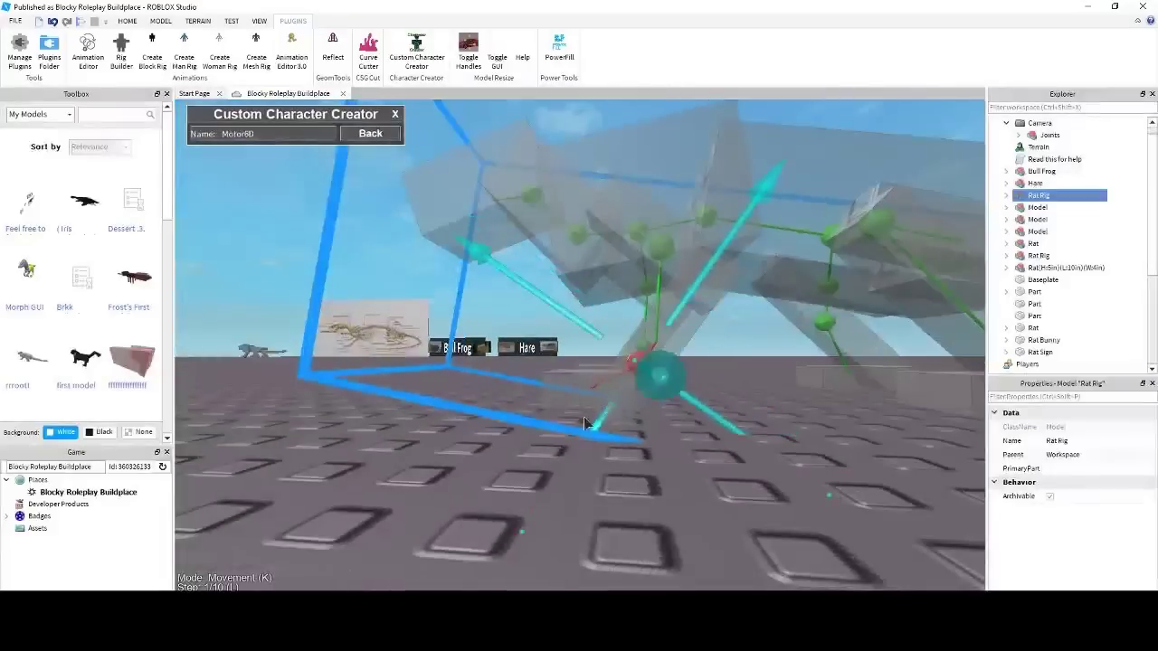
# Step: Select the near front leg's joint between its upper and lower parts and move it to their seam
pyautogui.moveTo(760, 387); pyautogui.dragTo(703, 404, button='right')
pyautogui.scroll(-2, 760, 382)
pyautogui.click(667, 385)
pyautogui.scroll(2, 703, 405)
pyautogui.scroll(-2, 703, 405)
pyautogui.scroll(2, 703, 405)
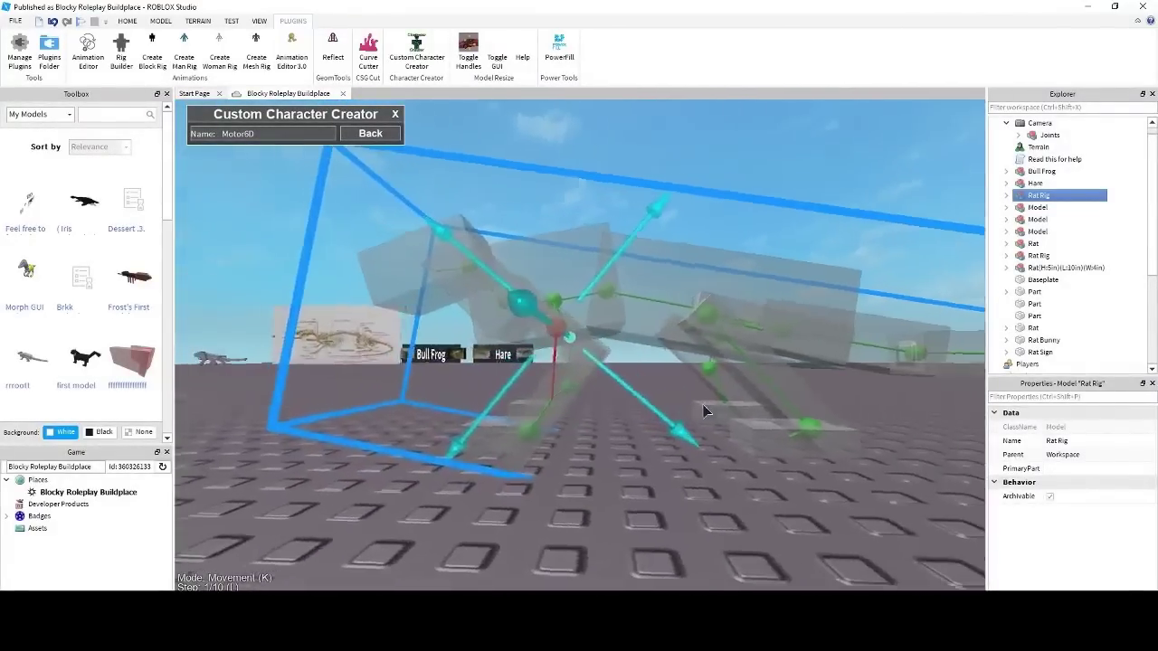
pyautogui.moveTo(627, 387); pyautogui.dragTo(654, 403)
pyautogui.scroll(2, 649, 400)
pyautogui.moveTo(644, 397); pyautogui.dragTo(644, 396, button='right')
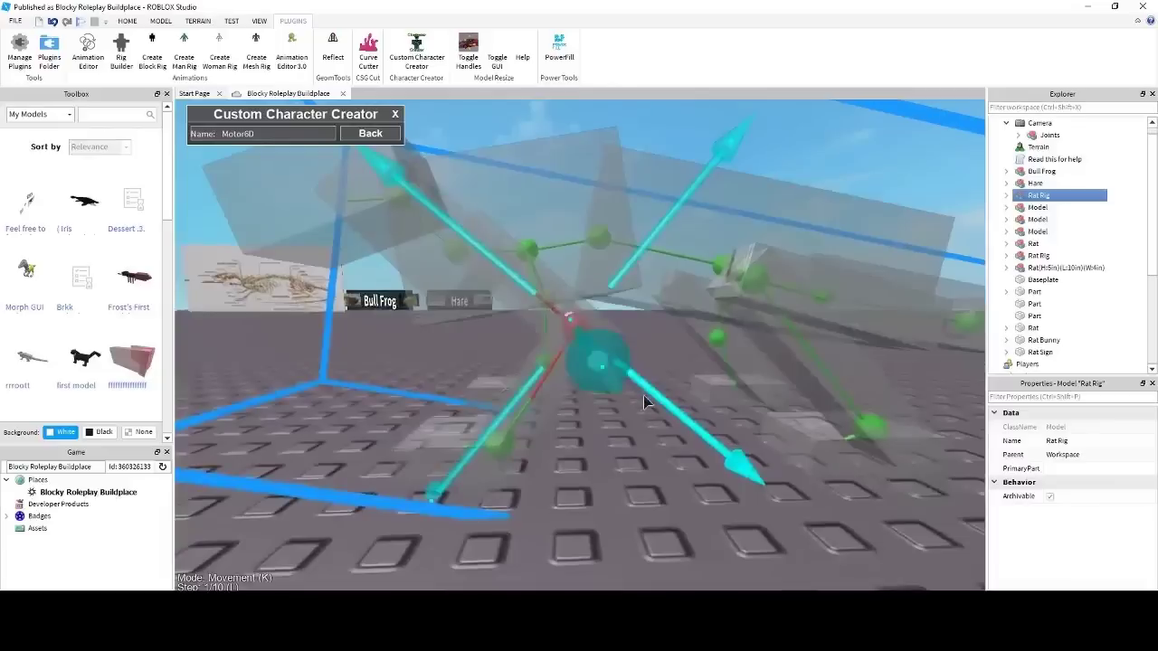
pyautogui.moveTo(653, 240); pyautogui.dragTo(646, 245)
# Step: Select one hind leg's foot joint and slide it sideways onto the opposite hind foot as a symmetry reference
pyautogui.moveTo(684, 436); pyautogui.dragTo(685, 437, button='right')
pyautogui.moveTo(712, 476); pyautogui.dragTo(712, 476, button='right')
pyautogui.scroll(-2, 712, 476)
pyautogui.scroll(3, 712, 476)
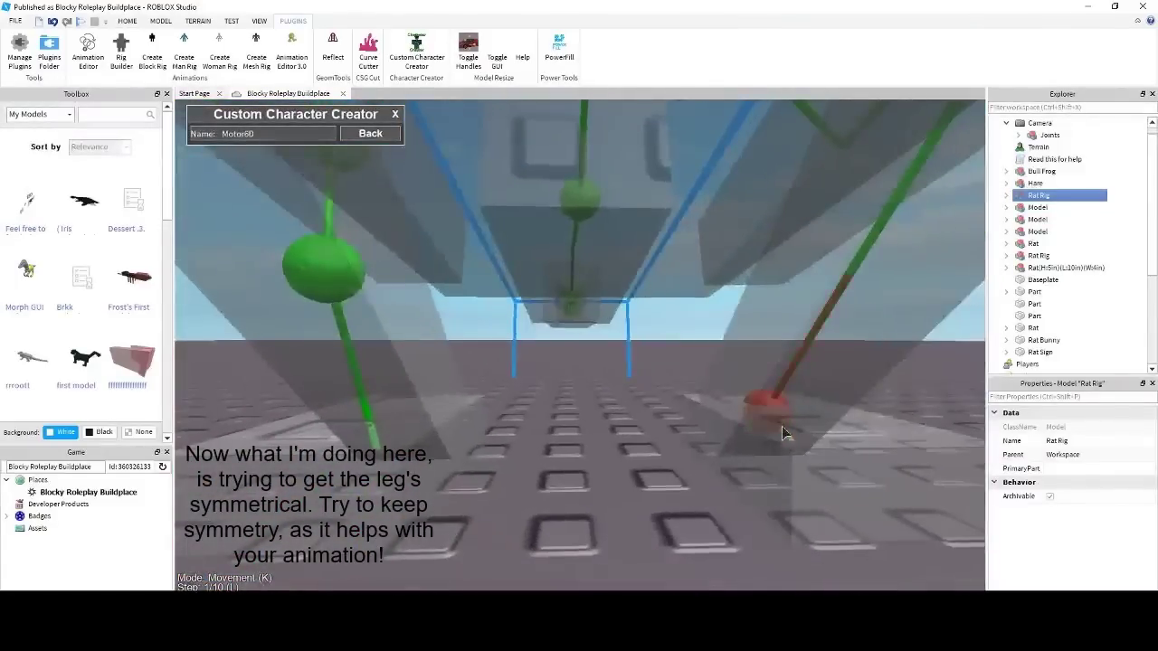
pyautogui.click(783, 432)
pyautogui.moveTo(626, 413); pyautogui.dragTo(626, 413, button='right')
pyautogui.scroll(-2, 626, 408)
pyautogui.moveTo(579, 347); pyautogui.dragTo(376, 347)
# Step: Select the opposite hind leg's own foot joint and align it with the reference joint at the foot
pyautogui.click(482, 266)
pyautogui.moveTo(500, 303); pyautogui.dragTo(500, 303, button='right')
pyautogui.moveTo(500, 378); pyautogui.dragTo(443, 434)
pyautogui.press('d')
pyautogui.moveTo(669, 389); pyautogui.dragTo(671, 480)
pyautogui.moveTo(638, 311); pyautogui.dragTo(727, 243)
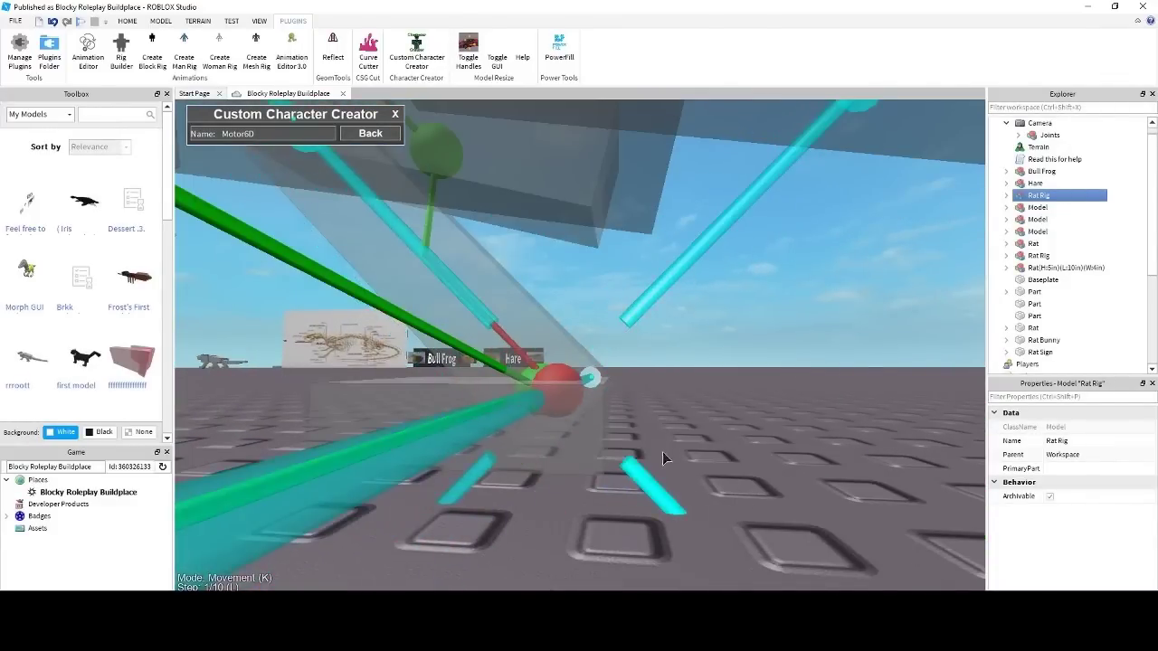
pyautogui.moveTo(662, 452); pyautogui.dragTo(622, 460)
pyautogui.moveTo(670, 251); pyautogui.dragTo(636, 245)
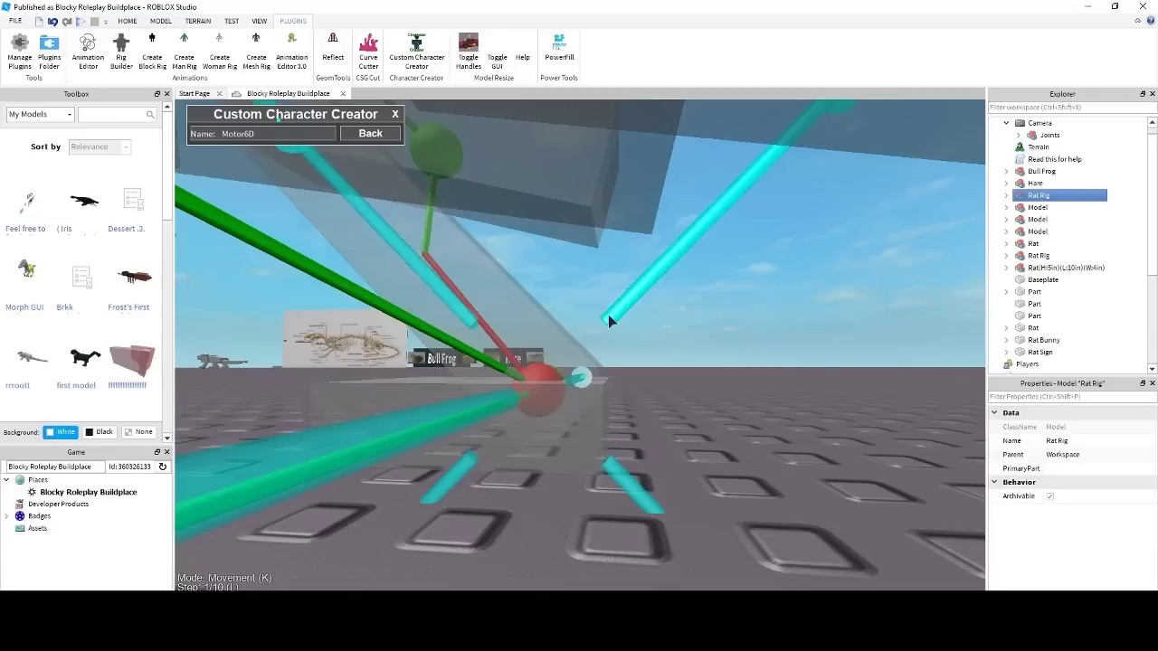
# Step: Reselect the borrowed hind foot joint and slide it sideways back to the middle of its own foot
pyautogui.moveTo(608, 316); pyautogui.dragTo(608, 316, button='right')
pyautogui.click(504, 366)
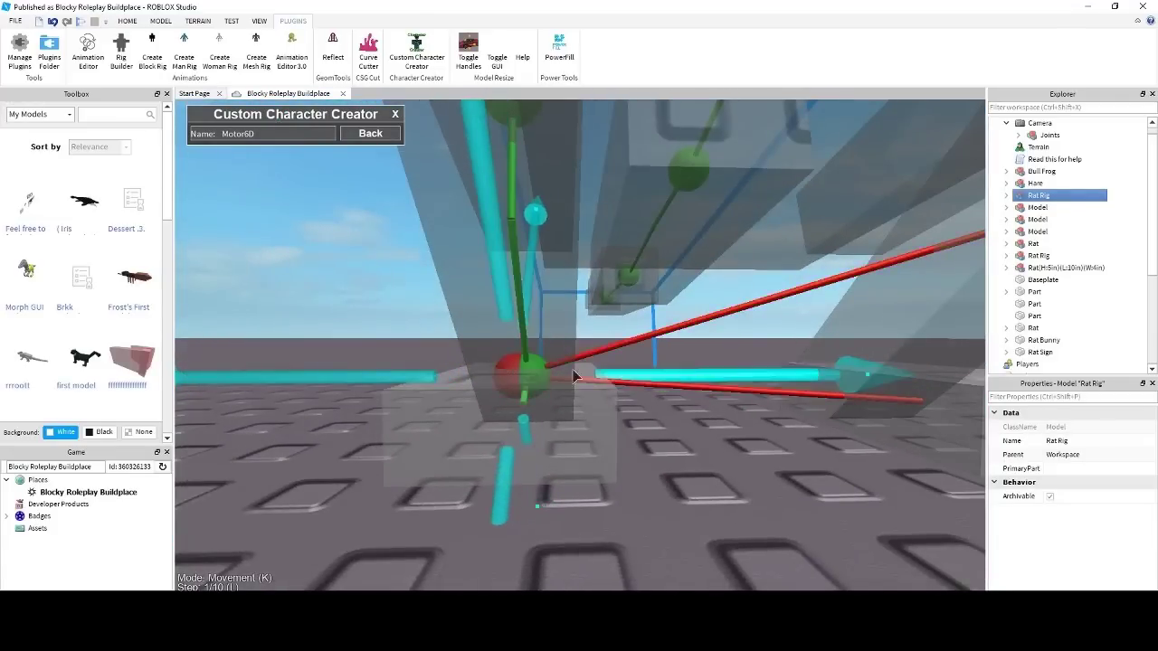
pyautogui.moveTo(573, 371); pyautogui.dragTo(573, 372, button='right')
pyautogui.moveTo(622, 371); pyautogui.dragTo(656, 372)
pyautogui.moveTo(591, 372); pyautogui.dragTo(591, 371, button='right')
pyautogui.moveTo(749, 386); pyautogui.dragTo(696, 386)
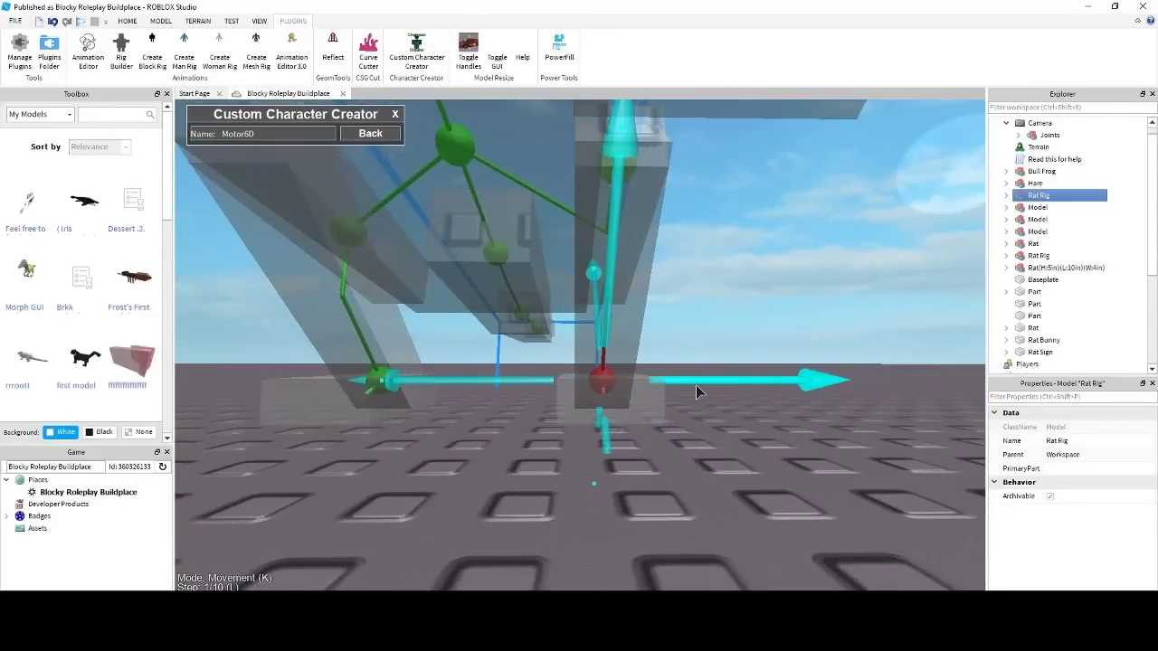
pyautogui.moveTo(696, 385); pyautogui.dragTo(695, 385, button='right')
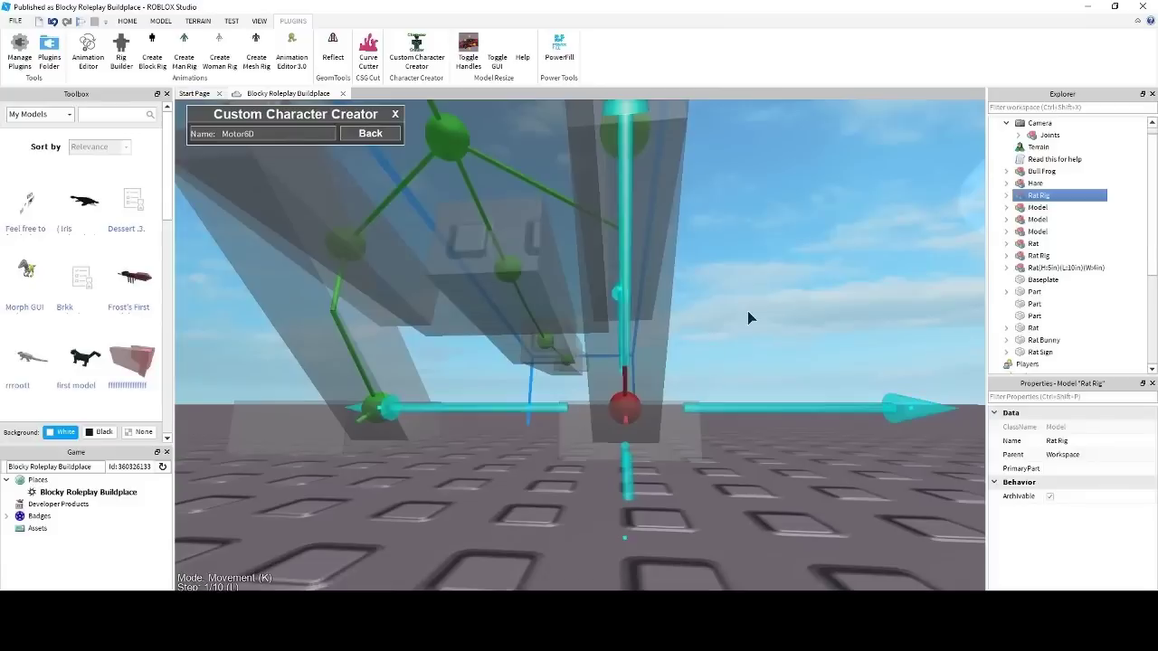
pyautogui.moveTo(748, 313); pyautogui.dragTo(720, 380, button='right')
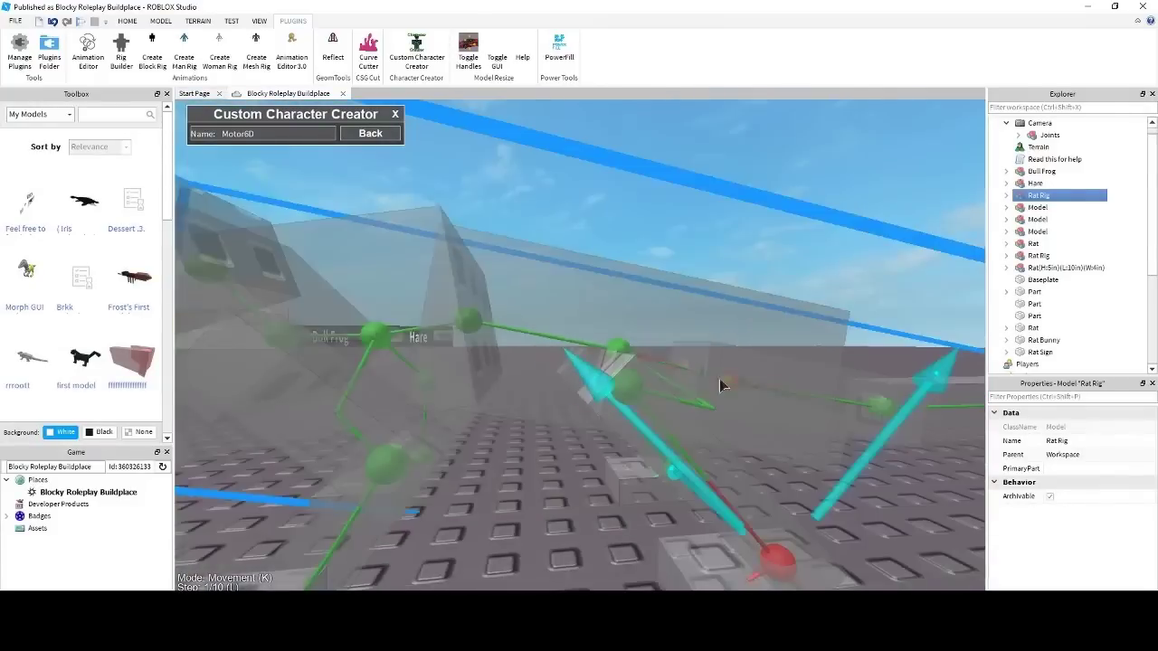
# Step: Slide one hind leg's knee joint sideways over to the opposite knee and line the two joints up
pyautogui.moveTo(649, 382); pyautogui.dragTo(649, 390, button='right')
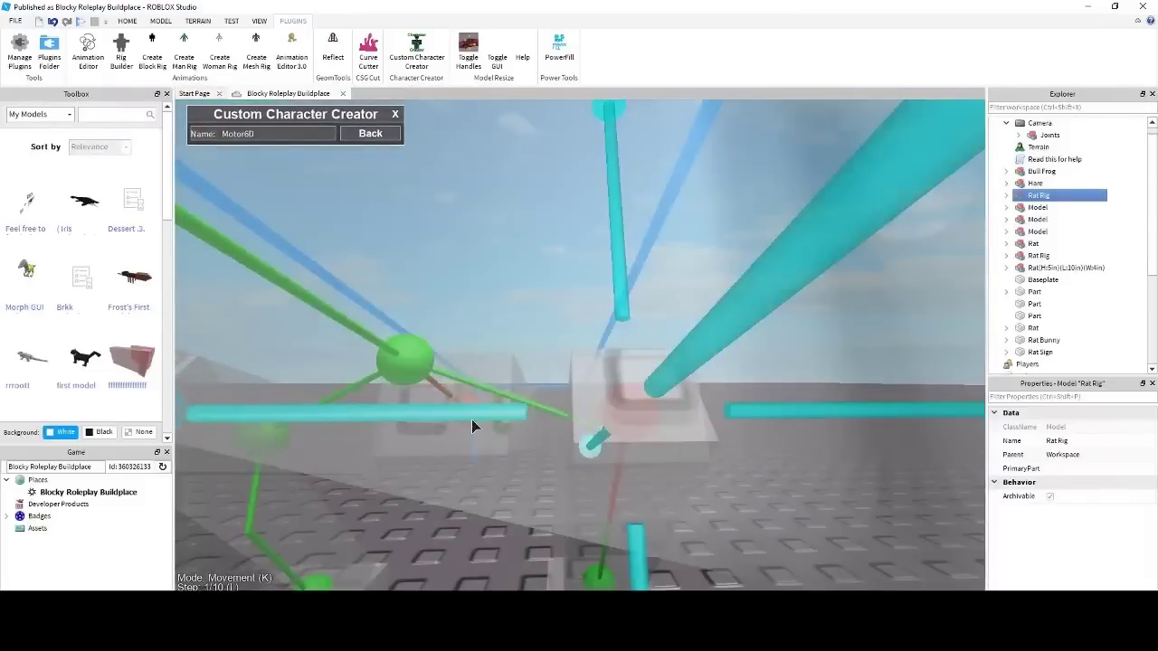
pyautogui.moveTo(460, 419); pyautogui.dragTo(430, 418)
pyautogui.moveTo(430, 423); pyautogui.dragTo(429, 423, button='right')
pyautogui.moveTo(407, 414); pyautogui.dragTo(329, 410)
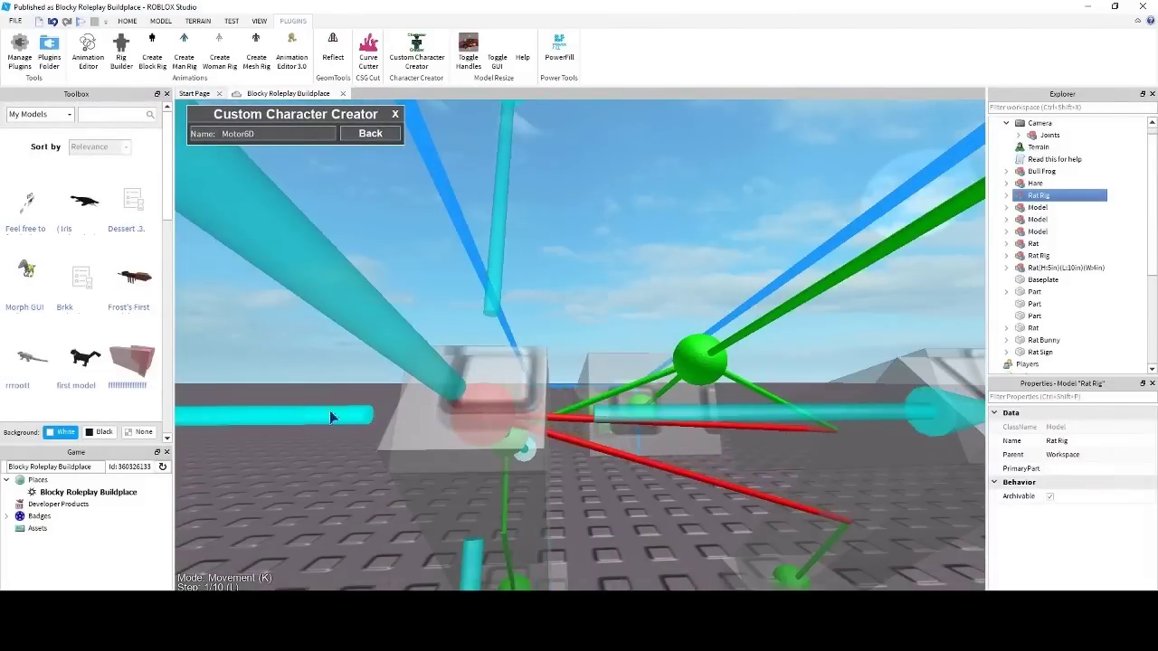
pyautogui.moveTo(448, 395); pyautogui.dragTo(447, 395, button='right')
pyautogui.click(593, 451)
pyautogui.moveTo(749, 419); pyautogui.dragTo(872, 402)
pyautogui.click(873, 402)
pyautogui.click(736, 425)
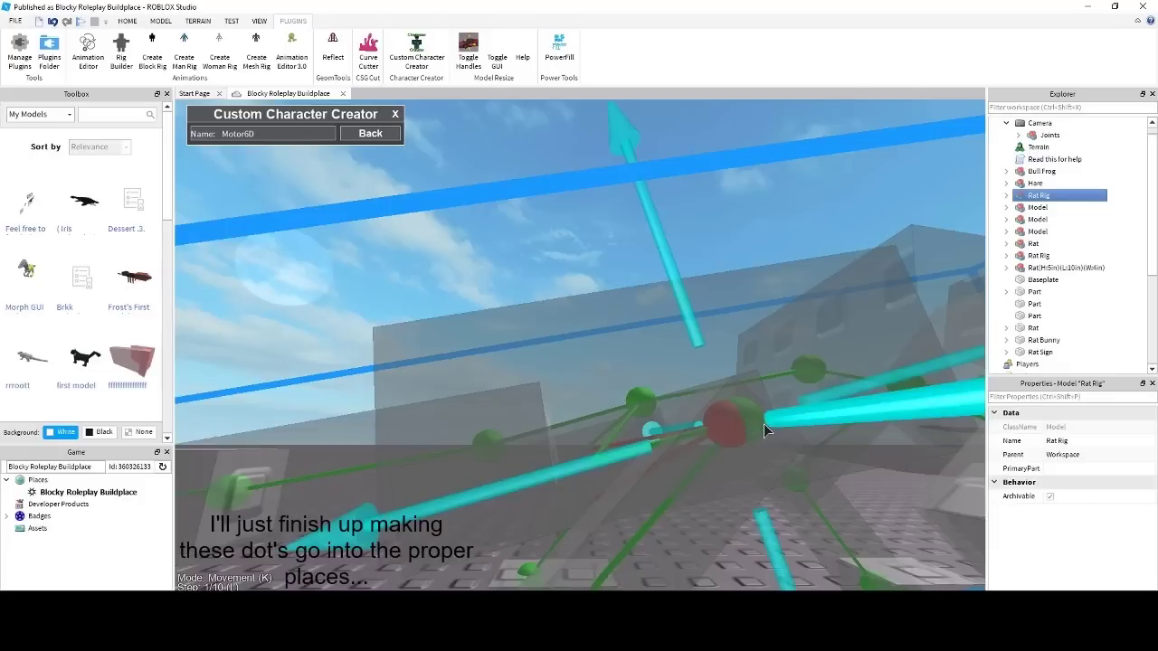
pyautogui.click(657, 513)
# Step: Select the hind hip joint and slide it sideways toward where the upper leg meets the body
pyautogui.click(610, 452)
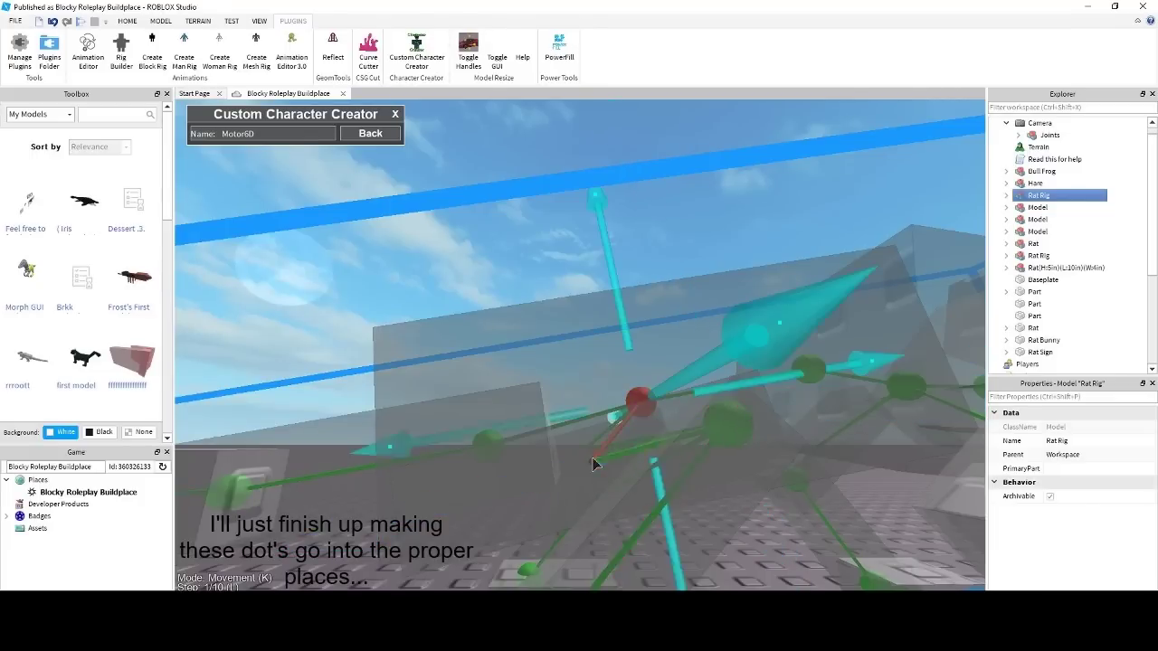
pyautogui.moveTo(653, 450); pyautogui.dragTo(666, 422, button='right')
pyautogui.scroll(-3, 653, 449)
pyautogui.click(598, 401)
pyautogui.moveTo(680, 308); pyautogui.dragTo(1149, 279)
pyautogui.moveTo(778, 379); pyautogui.dragTo(749, 378, button='right')
pyautogui.moveTo(718, 302); pyautogui.dragTo(743, 302)
pyautogui.moveTo(730, 278); pyautogui.dragTo(730, 278, button='right')
# Step: Select one front leg's foot joint and slide it sideways over to the opposite front foot as an alignment reference
pyautogui.scroll(-3, 729, 278)
pyautogui.scroll(2, 730, 278)
pyautogui.scroll(-3, 730, 278)
pyautogui.scroll(3, 730, 278)
pyautogui.scroll(-3, 730, 277)
pyautogui.click(647, 377)
pyautogui.moveTo(645, 379); pyautogui.dragTo(646, 378, button='right')
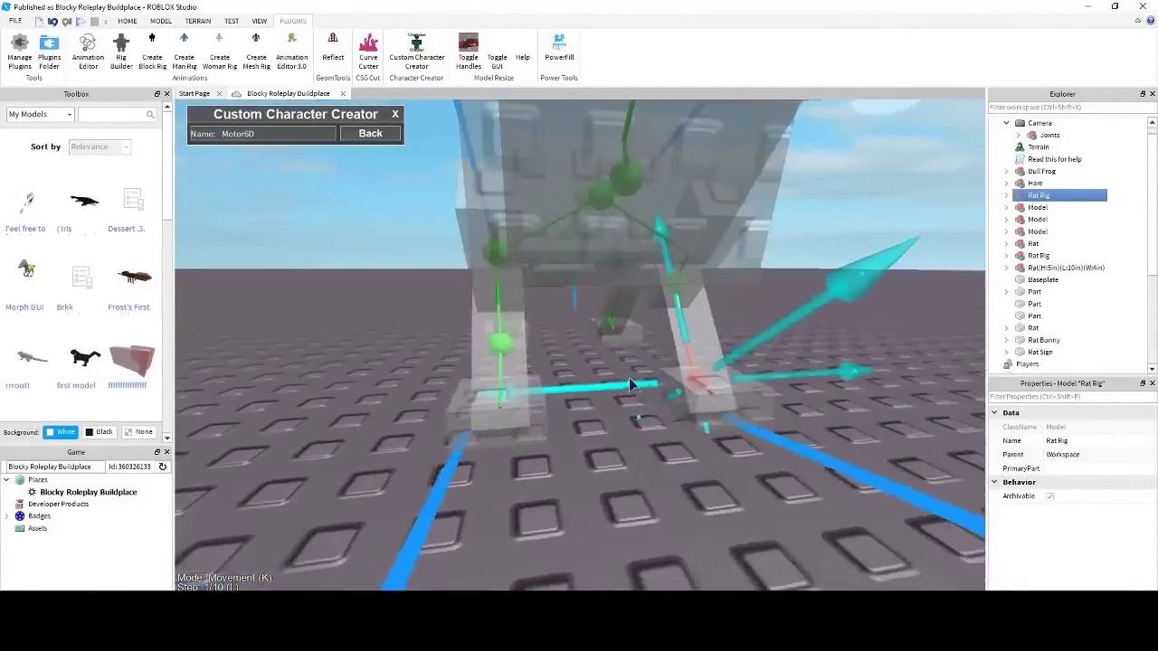
pyautogui.moveTo(628, 380); pyautogui.dragTo(397, 407)
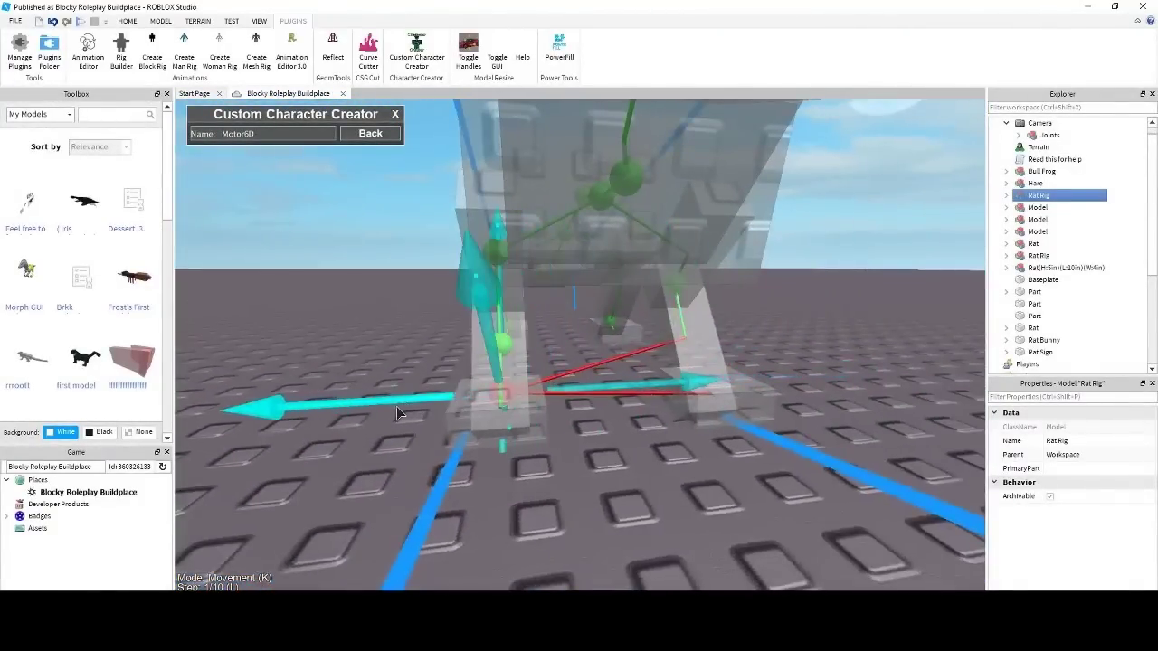
# Step: Select the opposite front leg's own foot joint and line it up with the reference joint at the foot
pyautogui.click(510, 345)
pyautogui.moveTo(540, 363); pyautogui.dragTo(540, 363, button='right')
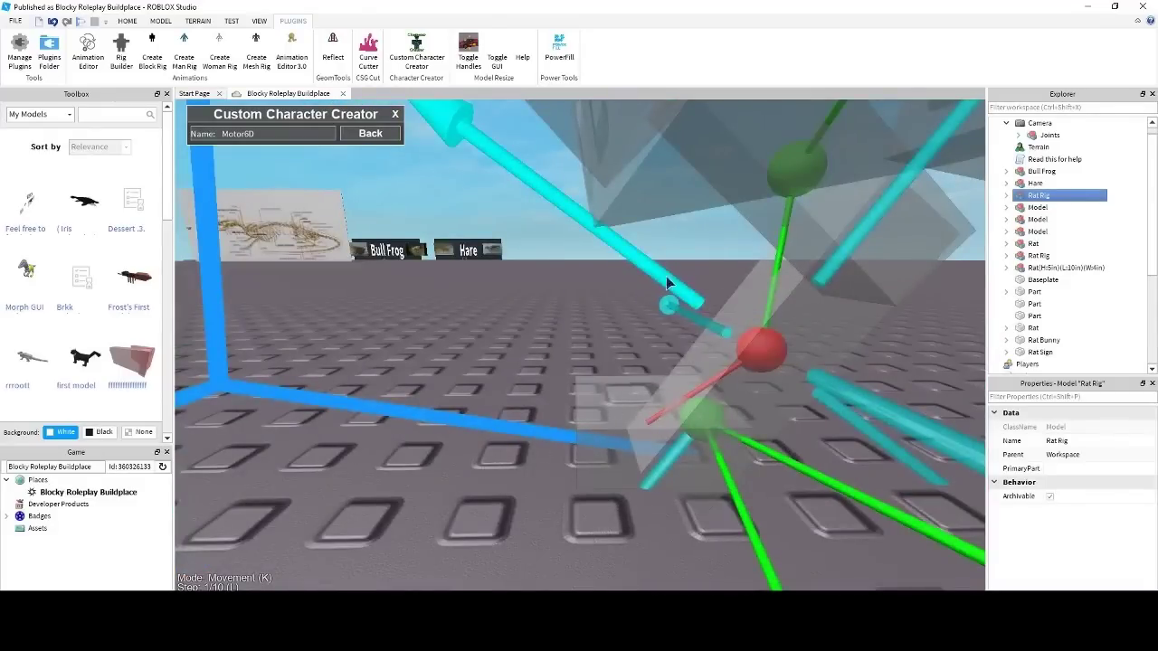
pyautogui.moveTo(872, 222); pyautogui.dragTo(785, 293)
pyautogui.moveTo(800, 310); pyautogui.dragTo(799, 309, button='right')
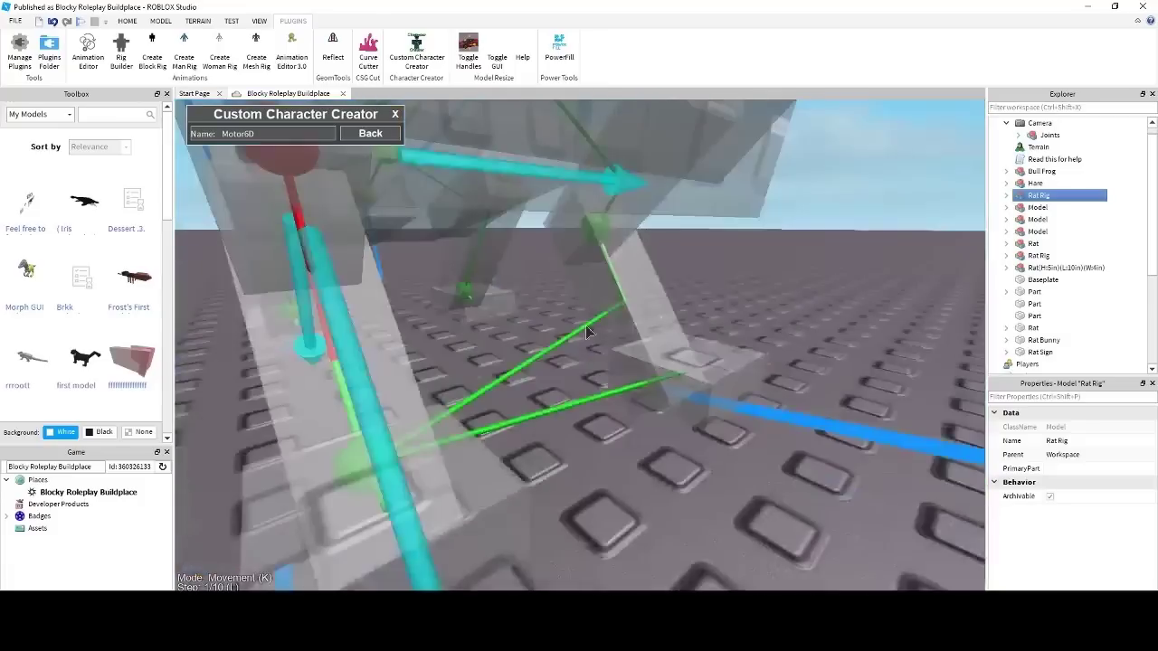
pyautogui.moveTo(586, 332); pyautogui.dragTo(586, 332, button='right')
# Step: Reselect the borrowed front foot joint and slide it sideways back toward its own foot
pyautogui.click(387, 444)
pyautogui.click(457, 416)
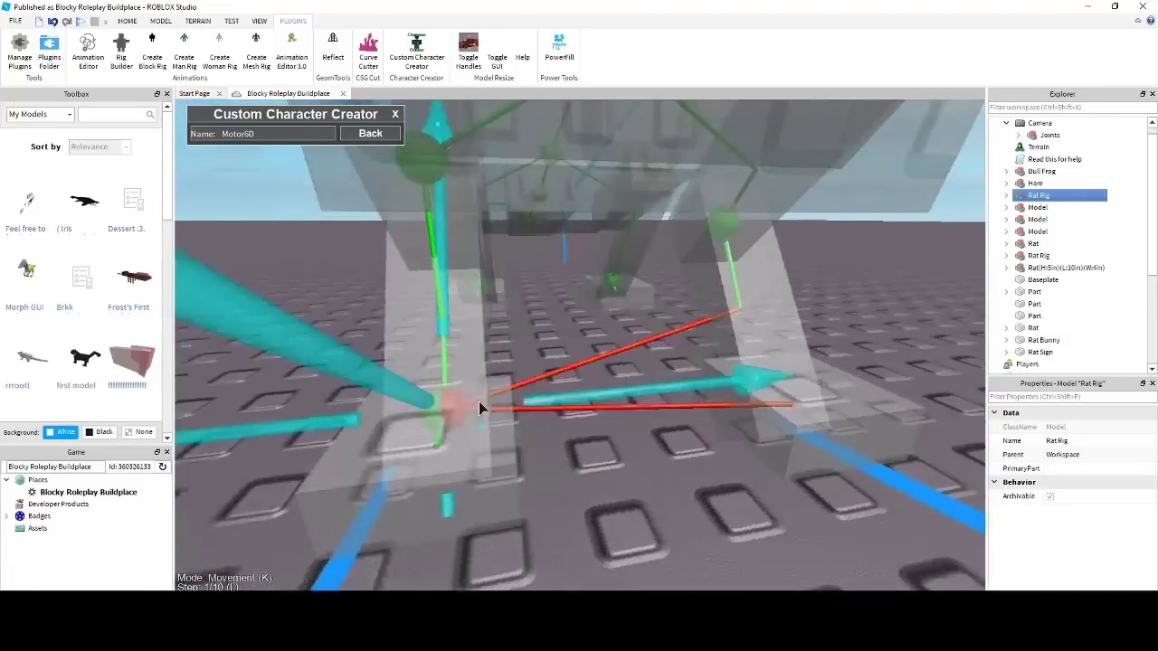
pyautogui.moveTo(540, 399); pyautogui.dragTo(638, 370)
# Step: Slide the front leg's elbow joint sideways over to the opposite front leg's elbow
pyautogui.press('d')
pyautogui.press('d')
pyautogui.moveTo(637, 370); pyautogui.dragTo(653, 356, button='right')
pyautogui.press('e')
pyautogui.press('q')
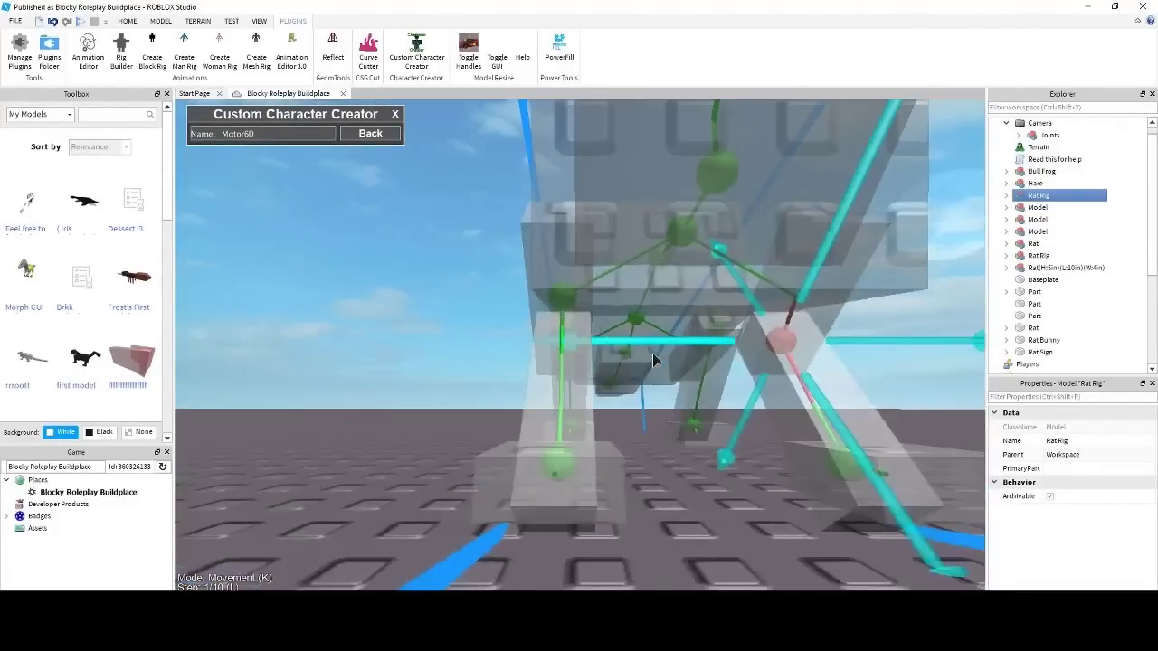
pyautogui.moveTo(660, 335); pyautogui.dragTo(456, 335)
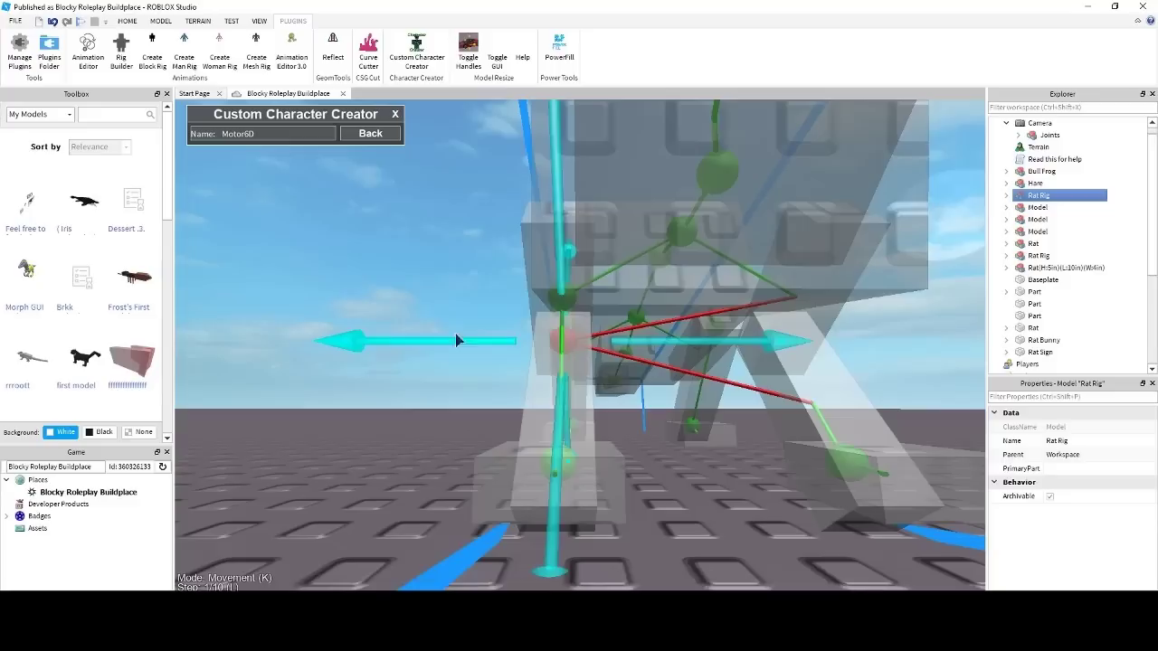
# Step: Select the opposite front leg's own elbow joint and move it down and across onto the borrowed reference joint
pyautogui.click(570, 310)
pyautogui.press('d')
pyautogui.moveTo(576, 335)
pyautogui.mouseDown(button='right')
pyautogui.moveTo(561, 349)
pyautogui.moveTo(582, 333)
pyautogui.mouseUp(button='right')
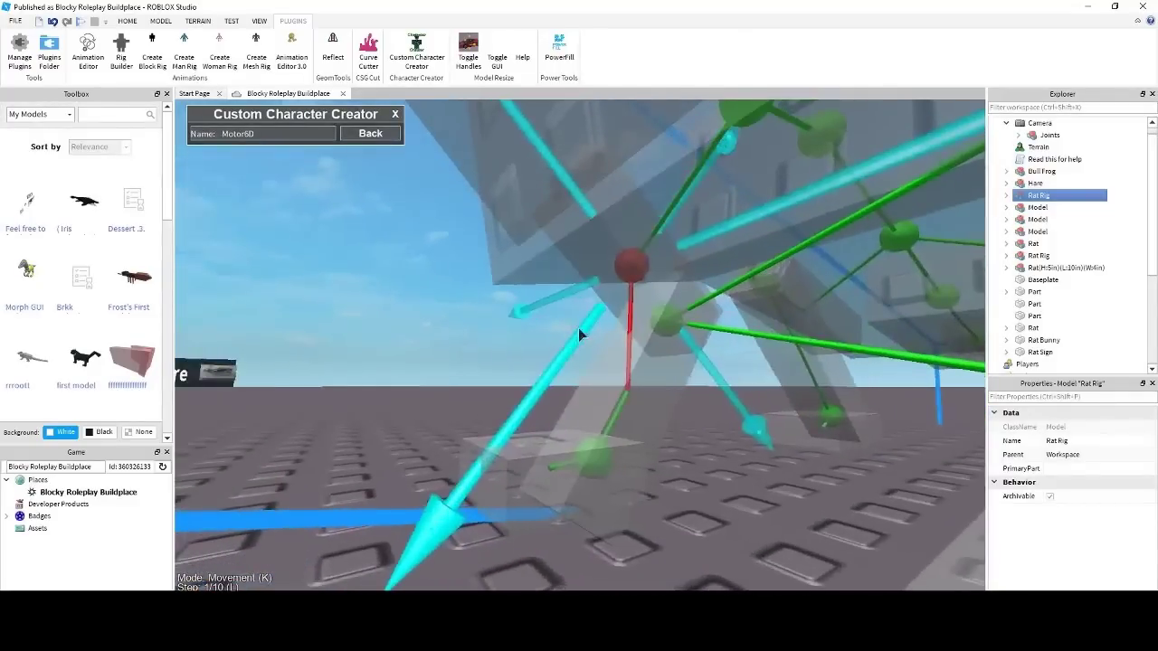
pyautogui.moveTo(695, 349); pyautogui.dragTo(727, 399)
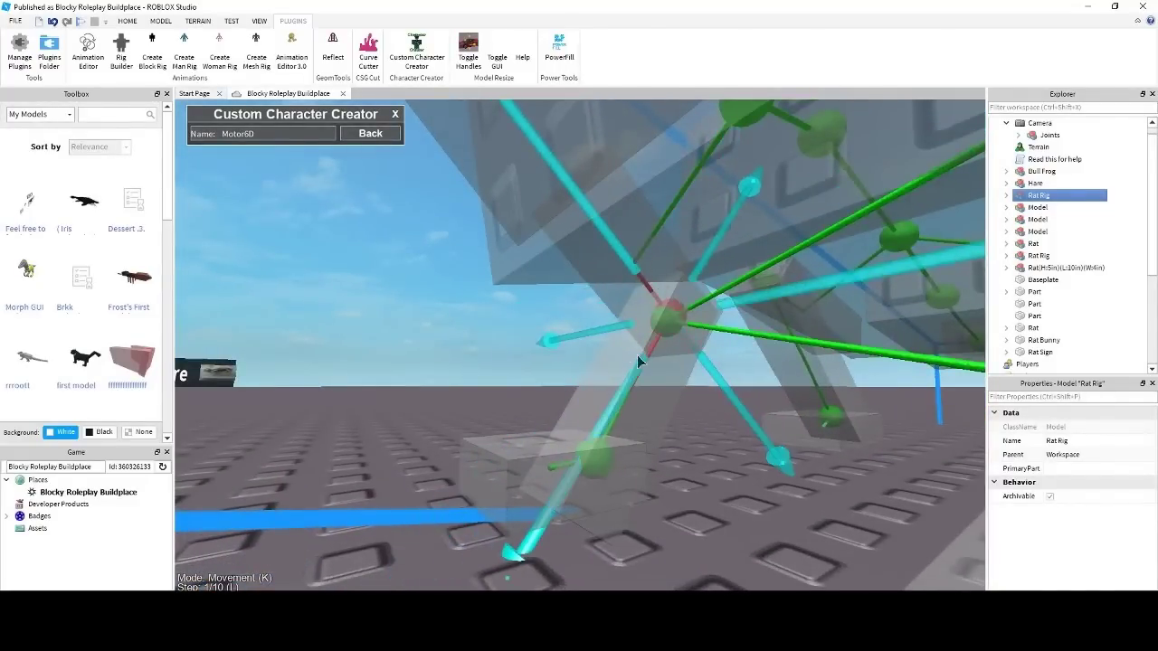
pyautogui.moveTo(638, 358); pyautogui.dragTo(629, 385)
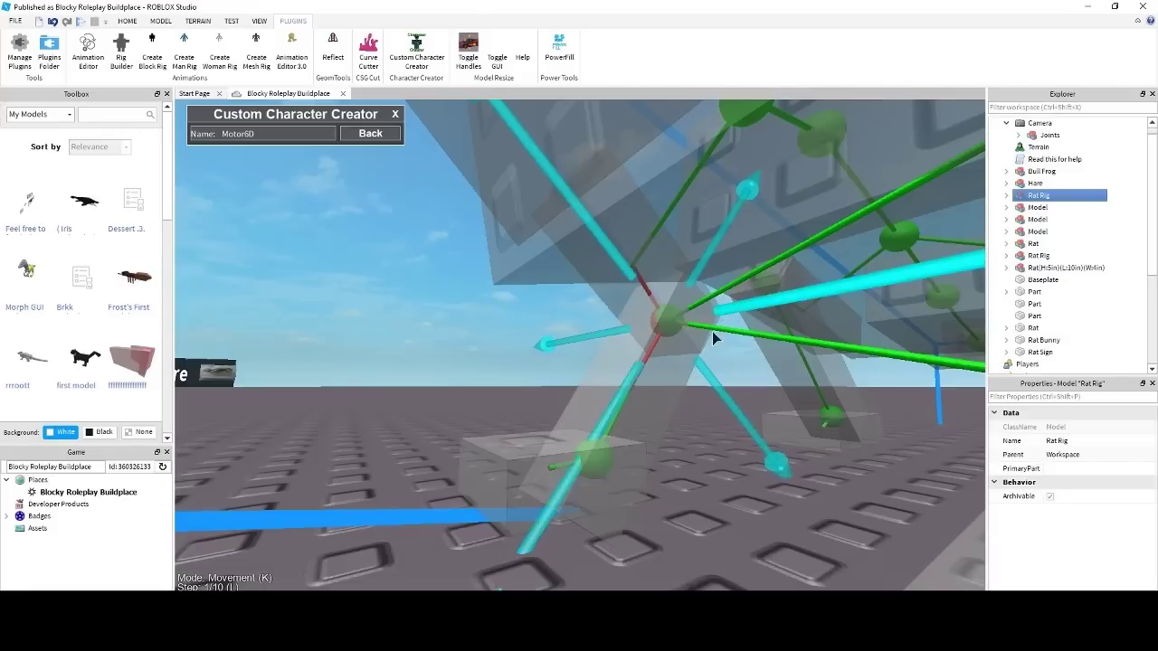
# Step: Return to the paired front elbow joints and center the selected one sideways on its own leg
pyautogui.press('s')
pyautogui.moveTo(715, 334); pyautogui.dragTo(582, 297, button='right')
pyautogui.press('a')
pyautogui.click(557, 290)
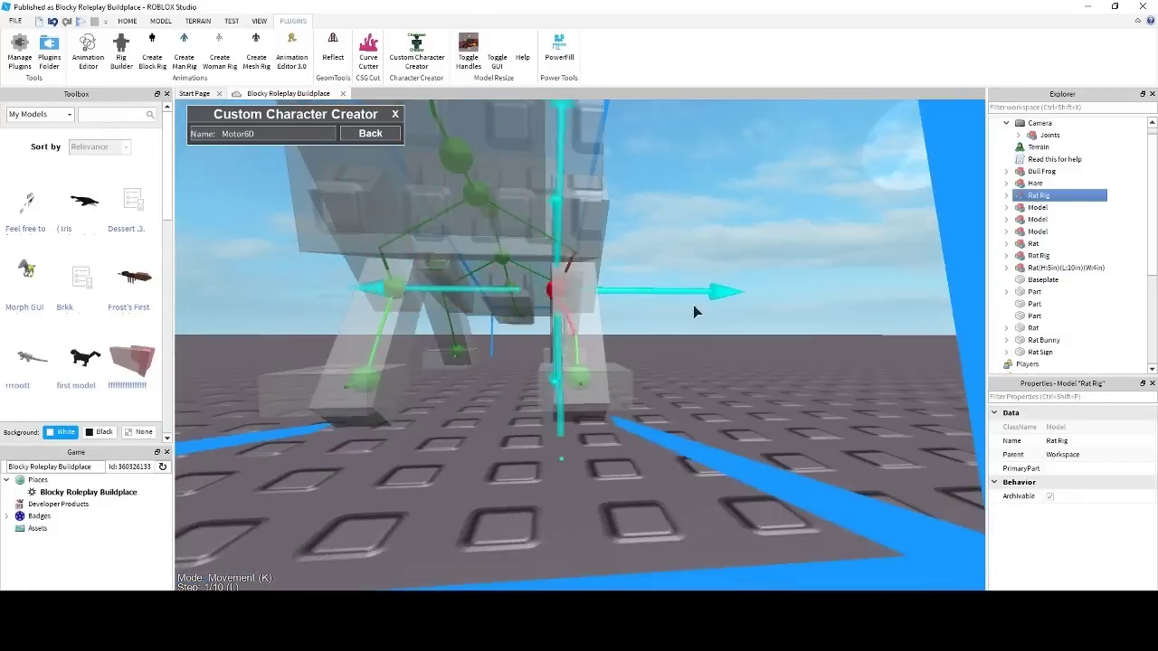
pyautogui.moveTo(693, 305); pyautogui.dragTo(704, 307)
# Step: Slide the leg joint at the body's midline sideways toward its own upper leg
pyautogui.press('d')
pyautogui.moveTo(683, 312); pyautogui.dragTo(682, 321, button='right')
pyautogui.press('e')
pyautogui.press('w')
pyautogui.scroll(8, 683, 327)
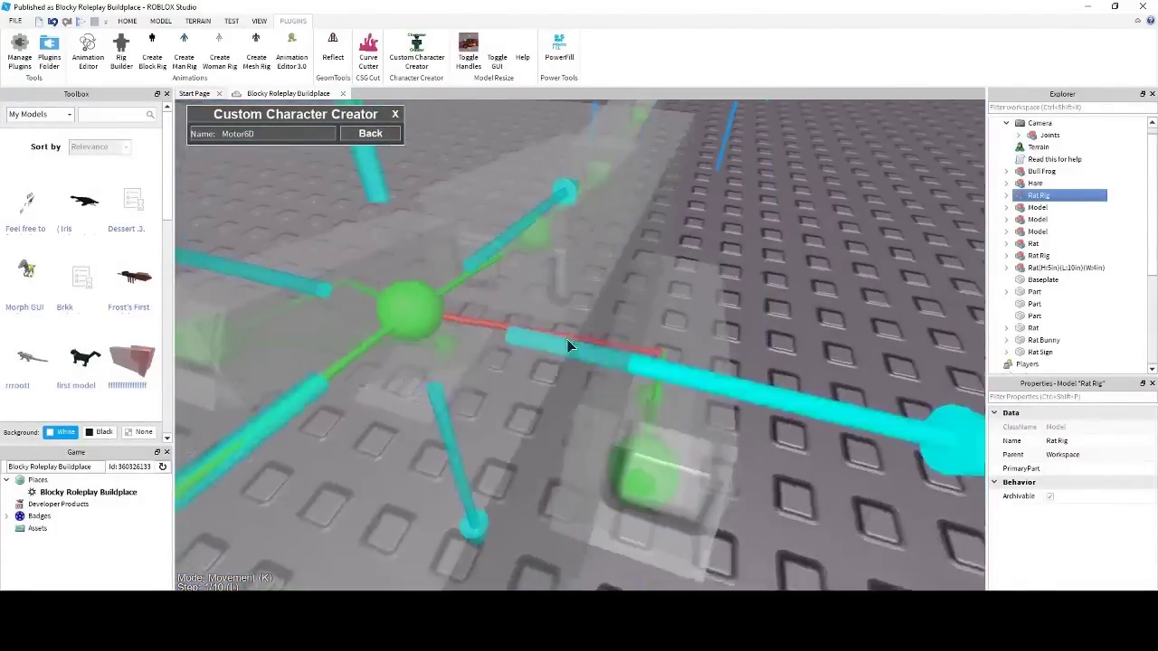
pyautogui.press('s')
pyautogui.moveTo(567, 339); pyautogui.dragTo(568, 339, button='right')
pyautogui.moveTo(573, 324); pyautogui.dragTo(701, 332)
# Step: Move one hind hip joint rearward and down to the back end of its upper leg
pyautogui.moveTo(701, 337); pyautogui.dragTo(639, 371, button='right')
pyautogui.moveTo(639, 371); pyautogui.dragTo(805, 409)
pyautogui.click(828, 419)
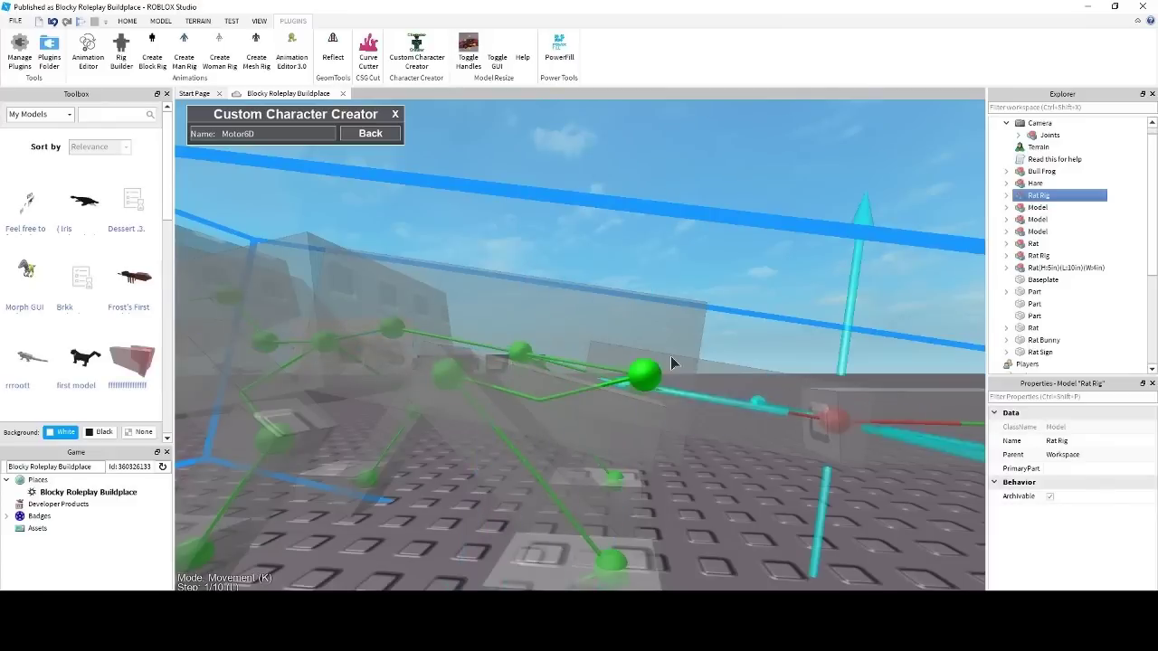
pyautogui.click(647, 372)
pyautogui.scroll(-2, 668, 316)
pyautogui.moveTo(639, 221); pyautogui.dragTo(633, 309)
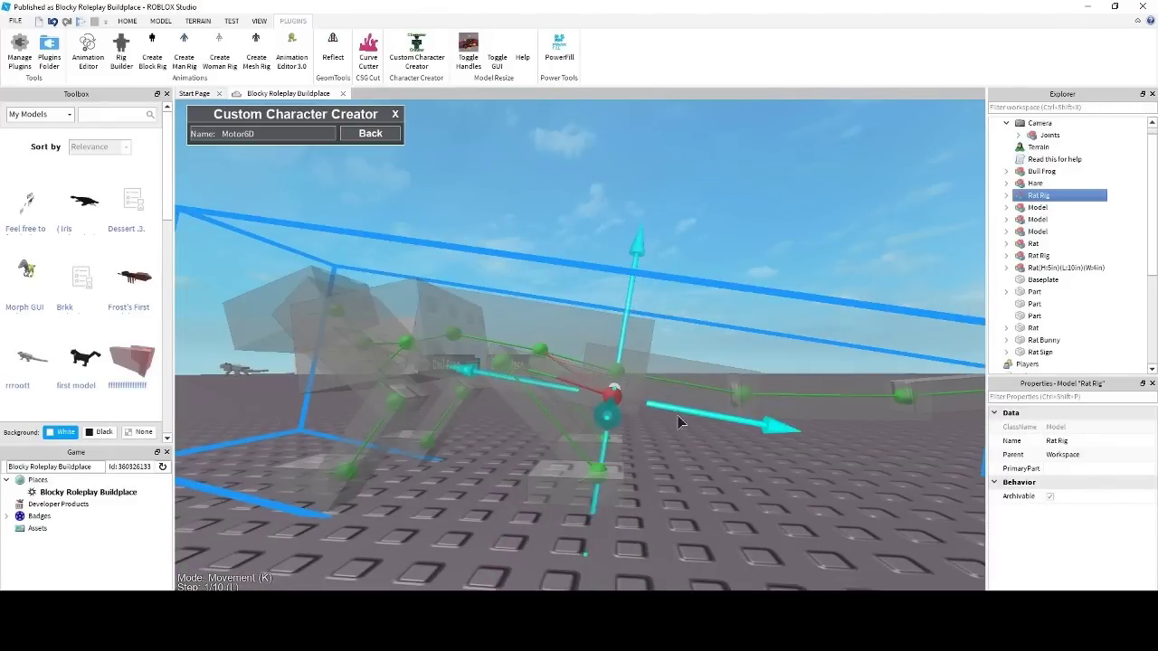
pyautogui.moveTo(678, 416); pyautogui.dragTo(673, 410)
pyautogui.moveTo(673, 411); pyautogui.dragTo(673, 411, button='right')
pyautogui.moveTo(591, 270); pyautogui.dragTo(586, 248)
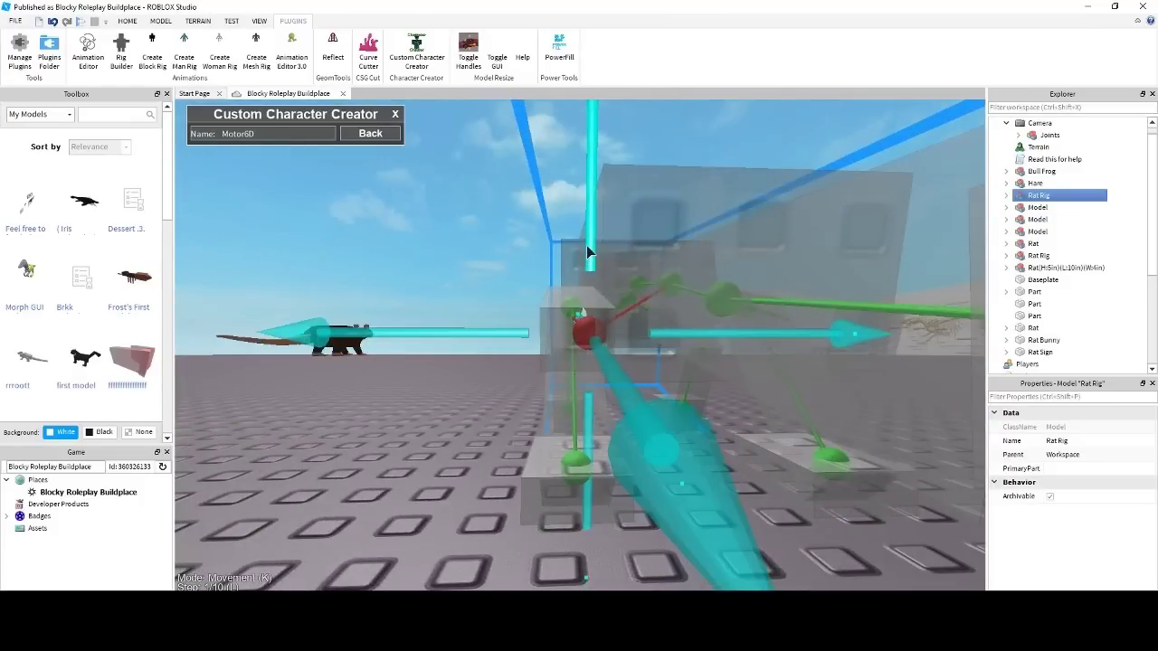
# Step: Slide that hind hip joint inward toward the body and nudge it along the upper leg
pyautogui.moveTo(586, 249); pyautogui.dragTo(586, 249, button='right')
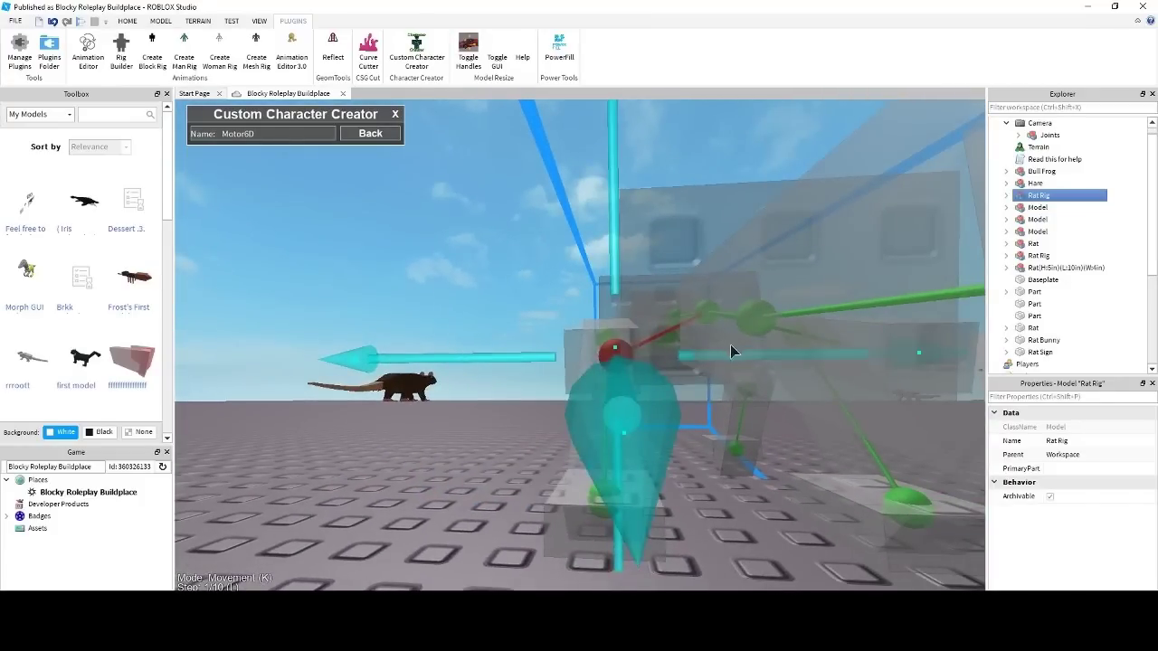
pyautogui.moveTo(740, 348); pyautogui.dragTo(740, 356, button='right')
pyautogui.scroll(-2, 740, 348)
pyautogui.scroll(2, 740, 356)
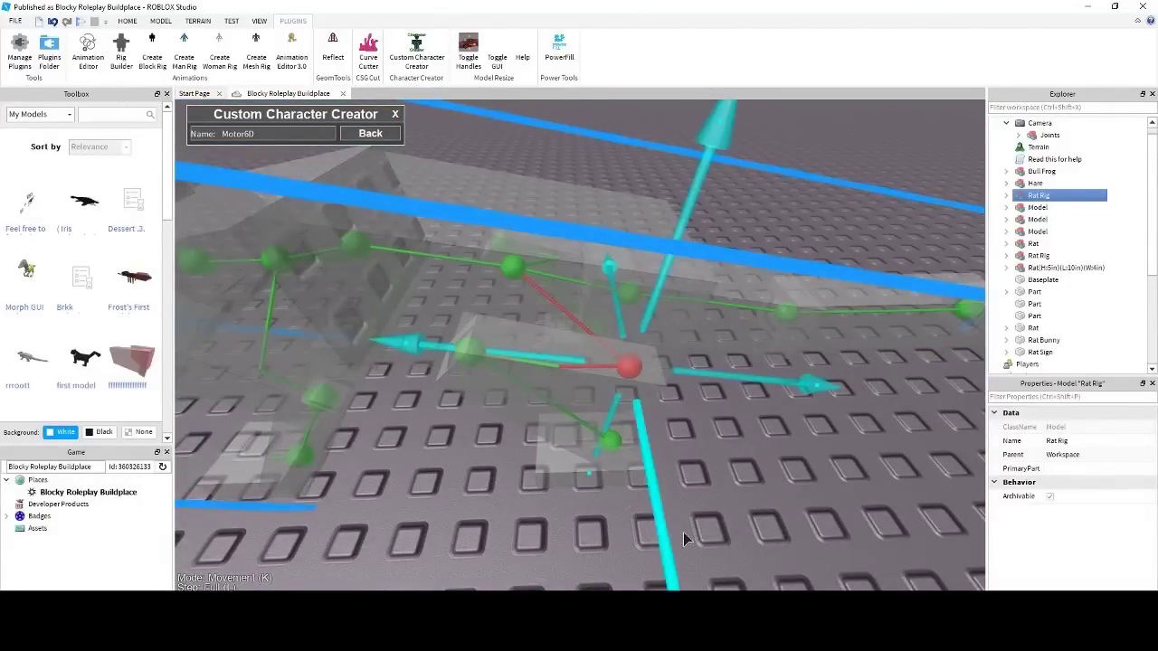
pyautogui.moveTo(683, 533); pyautogui.dragTo(656, 460)
pyautogui.moveTo(615, 448); pyautogui.dragTo(617, 450, button='right')
pyautogui.scroll(2, 616, 447)
pyautogui.moveTo(810, 472); pyautogui.dragTo(783, 464)
# Step: Select the opposite hind hip joint and move it rearward and down to match the first hip joint
pyautogui.click(599, 321)
pyautogui.moveTo(599, 321); pyautogui.dragTo(599, 321, button='right')
pyautogui.press('l')
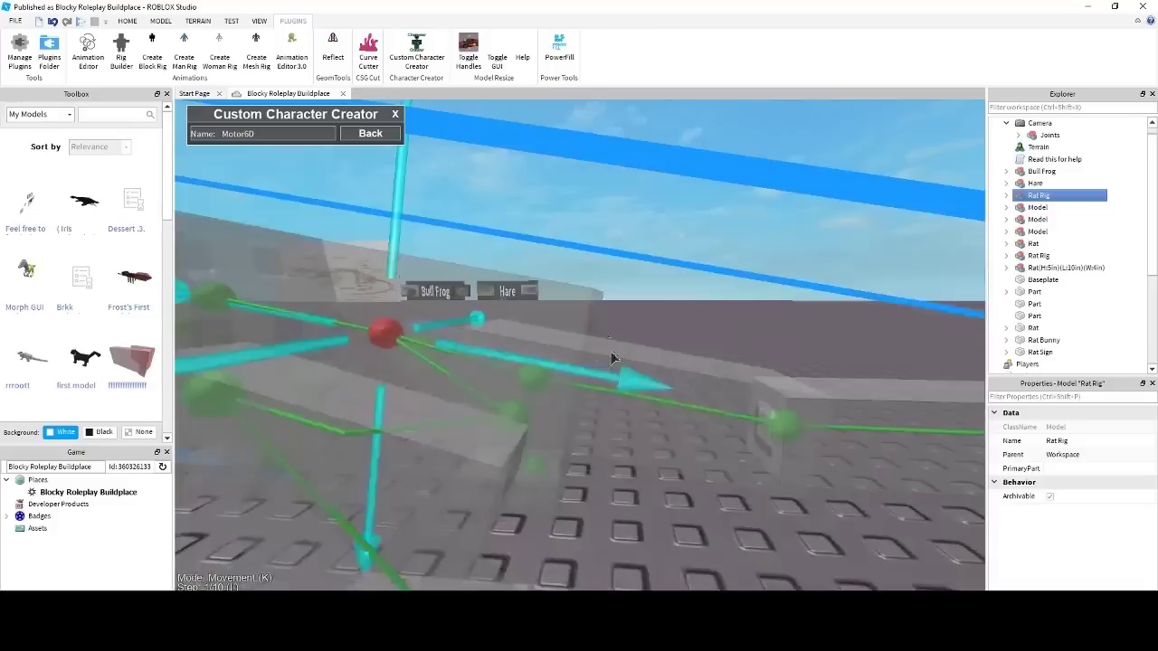
pyautogui.moveTo(572, 368); pyautogui.dragTo(709, 380)
pyautogui.moveTo(521, 291); pyautogui.dragTo(514, 336)
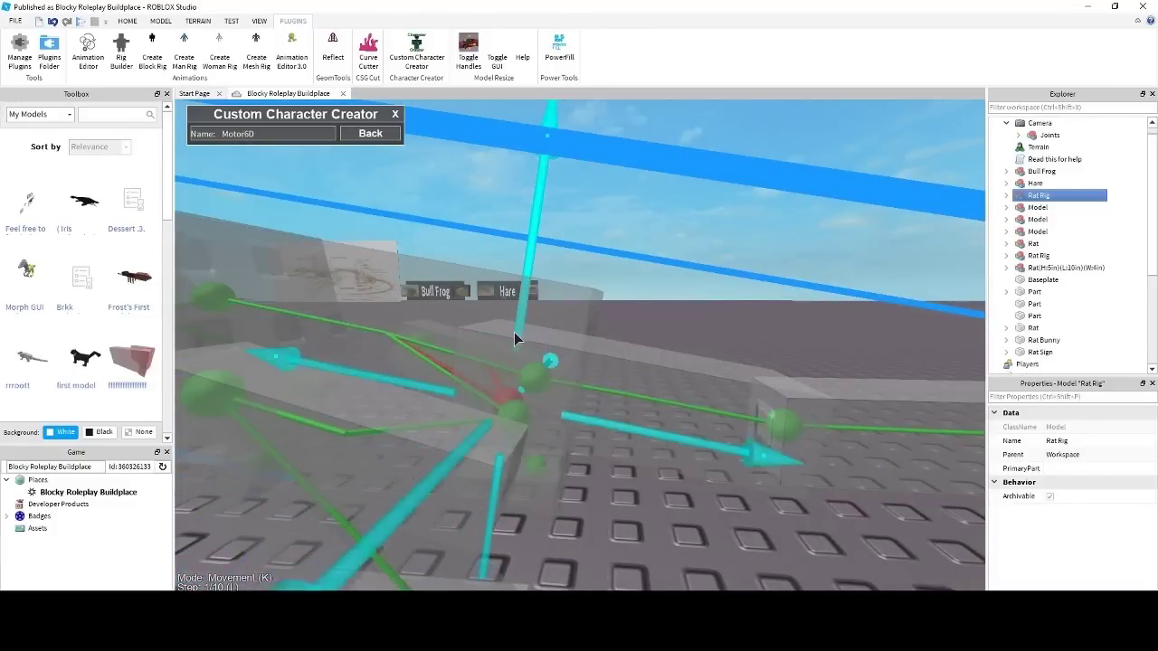
pyautogui.moveTo(514, 335); pyautogui.dragTo(514, 335, button='right')
# Step: Fine-tune the second hind hip joint level with the first and slide it sideways toward its own upper leg
pyautogui.moveTo(674, 437); pyautogui.dragTo(701, 454)
pyautogui.moveTo(684, 436); pyautogui.dragTo(684, 437, button='right')
pyautogui.moveTo(725, 317)
pyautogui.mouseDown()
pyautogui.moveTo(671, 324)
pyautogui.moveTo(735, 324)
pyautogui.moveTo(759, 311)
pyautogui.moveTo(736, 323)
pyautogui.mouseUp()
pyautogui.moveTo(737, 323); pyautogui.dragTo(736, 322, button='right')
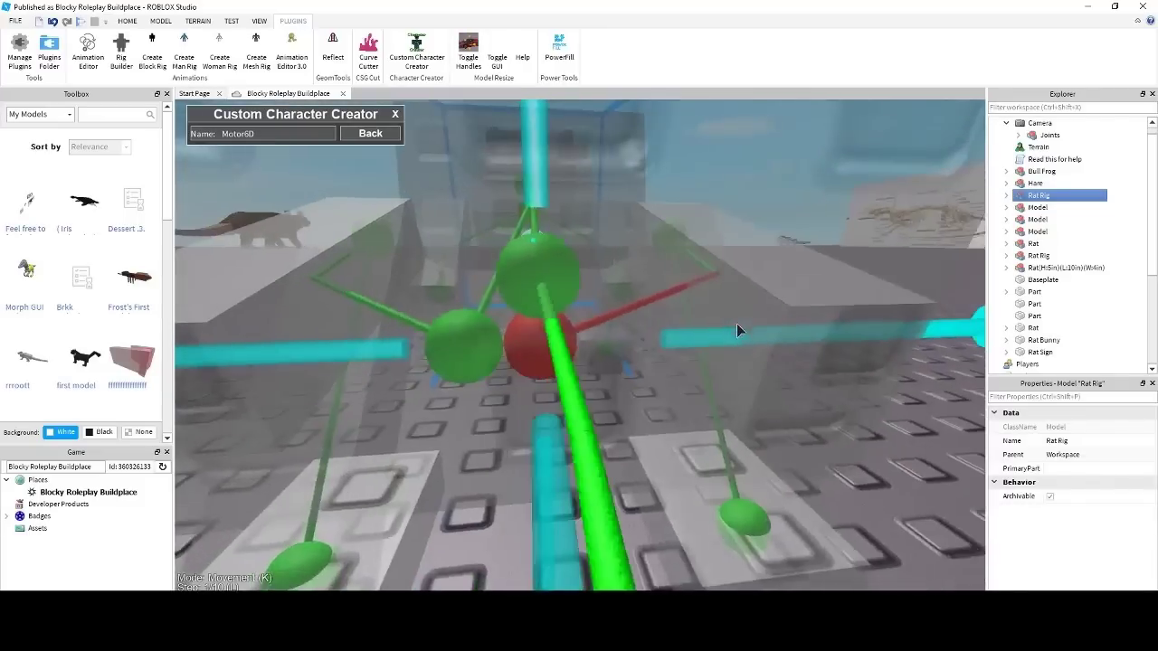
pyautogui.moveTo(728, 338); pyautogui.dragTo(794, 332)
pyautogui.press('l')
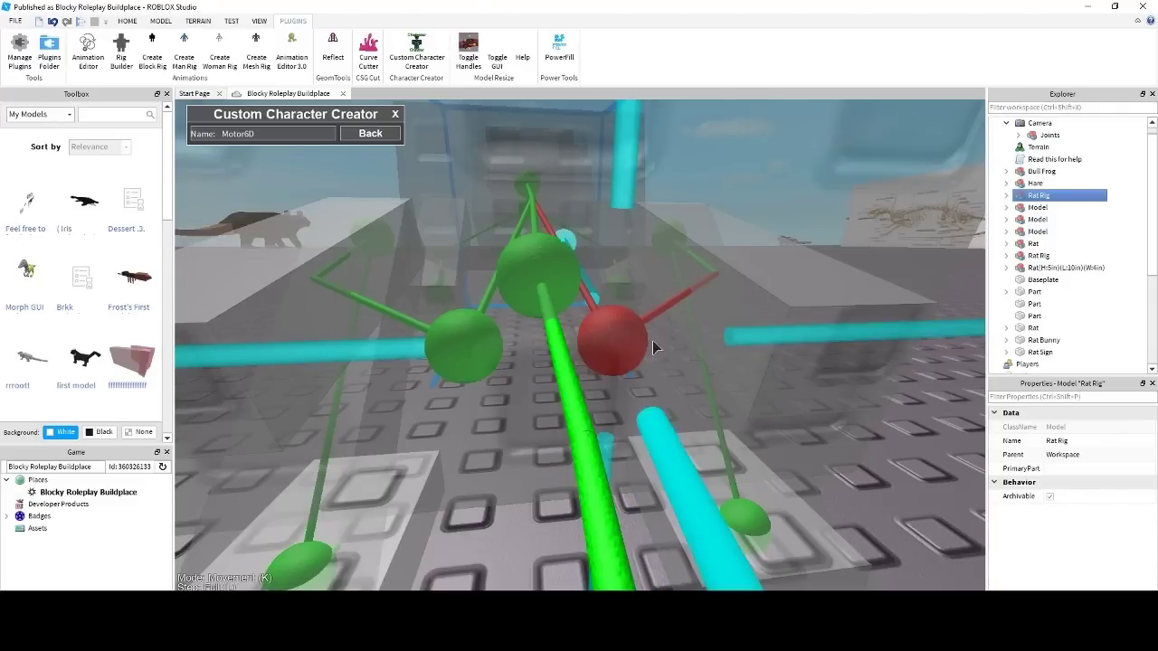
pyautogui.moveTo(865, 348); pyautogui.dragTo(948, 340)
# Step: Select the first hind hip joint again and slide it sideways to line up with its own upper leg
pyautogui.click(463, 341)
pyautogui.scroll(-3, 463, 341)
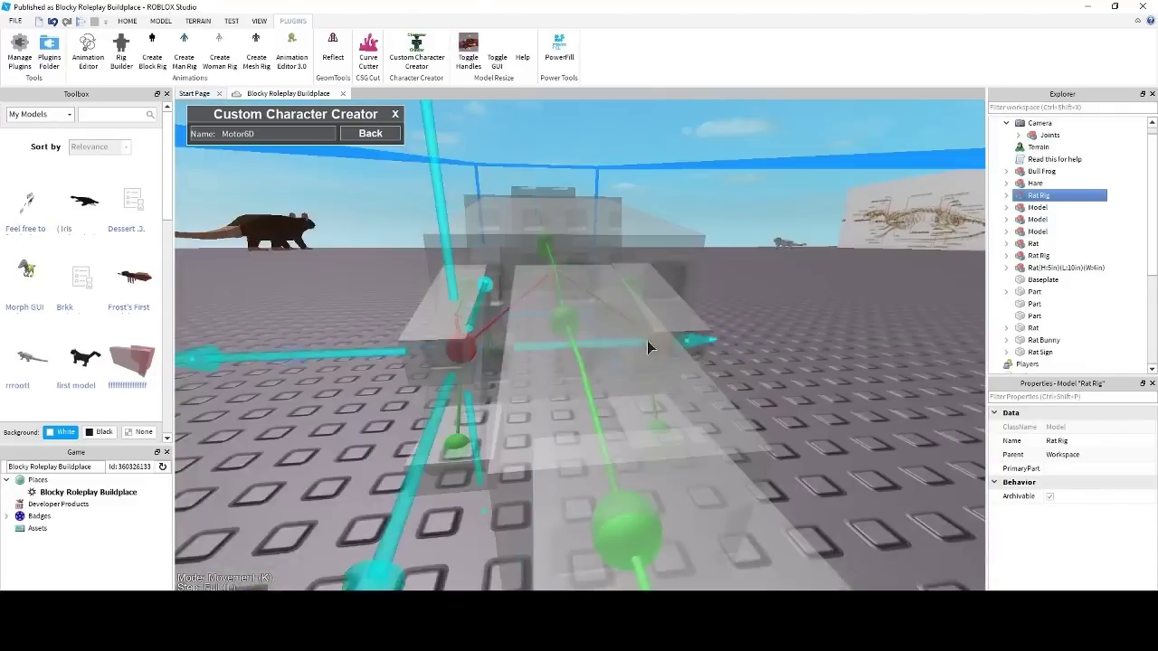
pyautogui.moveTo(649, 347); pyautogui.dragTo(768, 348)
# Step: Look over the joints of the whole rig and leave joint editing
pyautogui.moveTo(770, 393); pyautogui.dragTo(790, 409, button='right')
pyautogui.press('d')
pyautogui.moveTo(513, 369); pyautogui.dragTo(468, 251, button='right')
pyautogui.press('w')
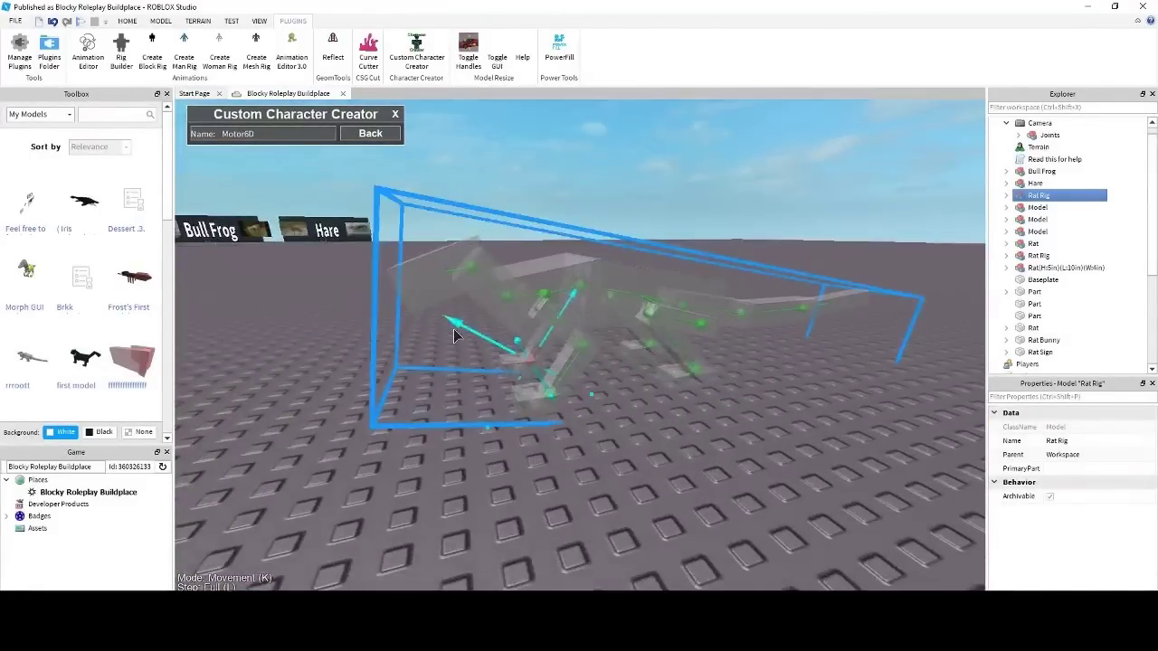
pyautogui.press('w')
pyautogui.moveTo(491, 346); pyautogui.dragTo(456, 307, button='right')
pyautogui.press('d')
pyautogui.press('a')
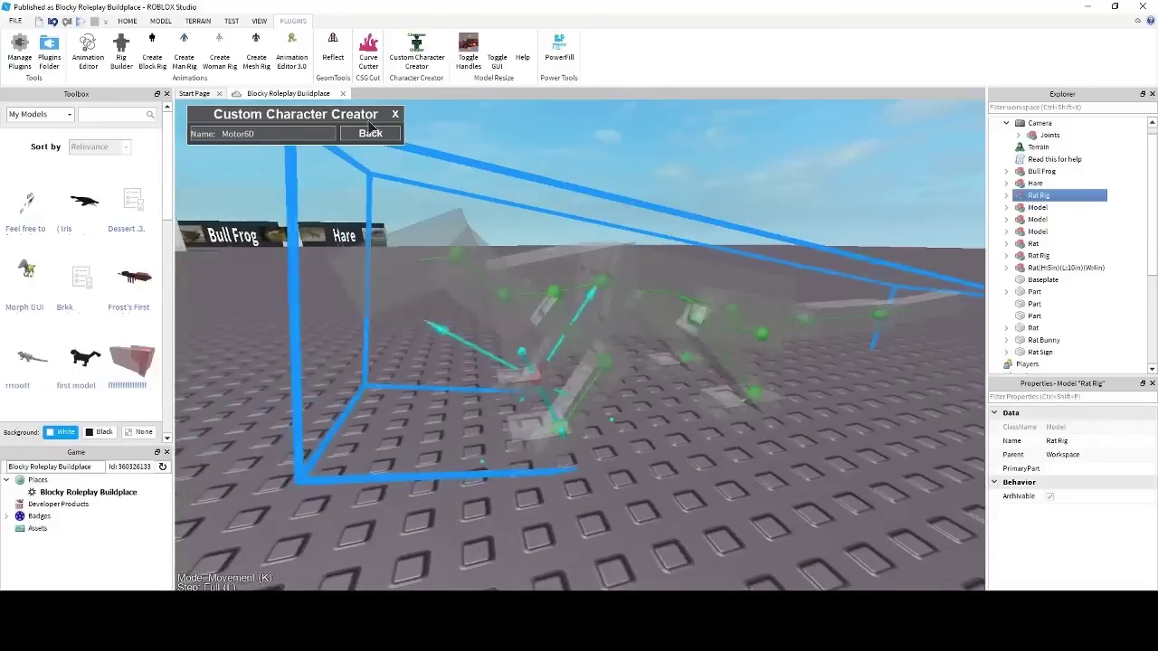
pyautogui.click(374, 136)
pyautogui.click(413, 138)
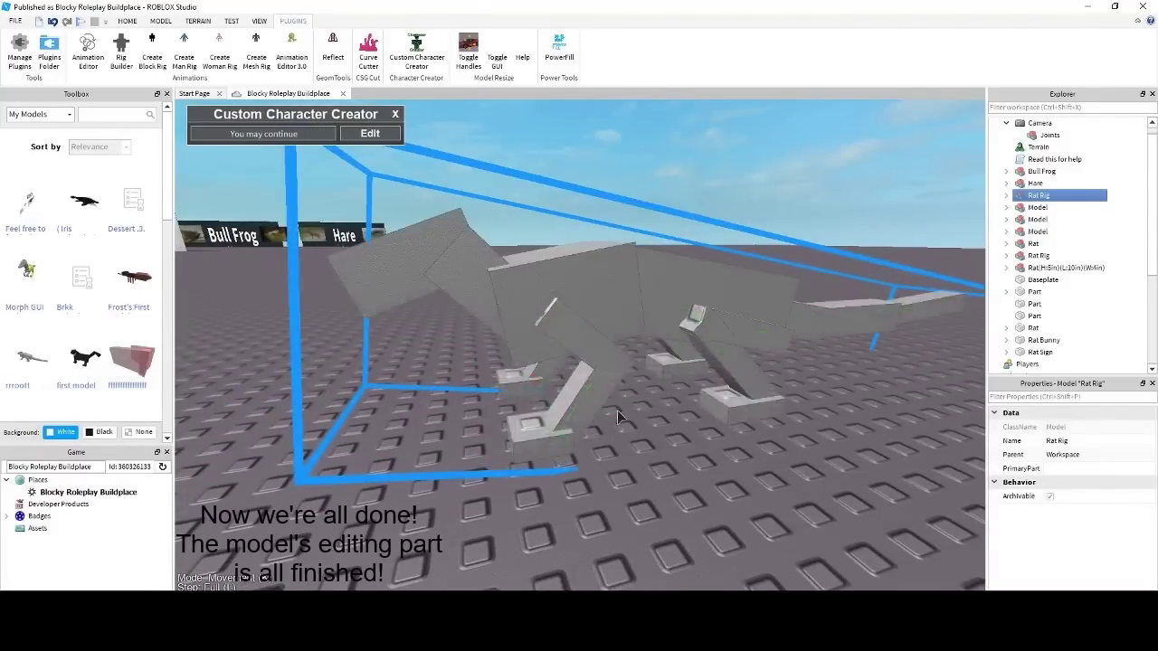
# Step: Close Custom Character Creator and select the finished rat rig model in the scene
pyautogui.scroll(-5, 617, 416)
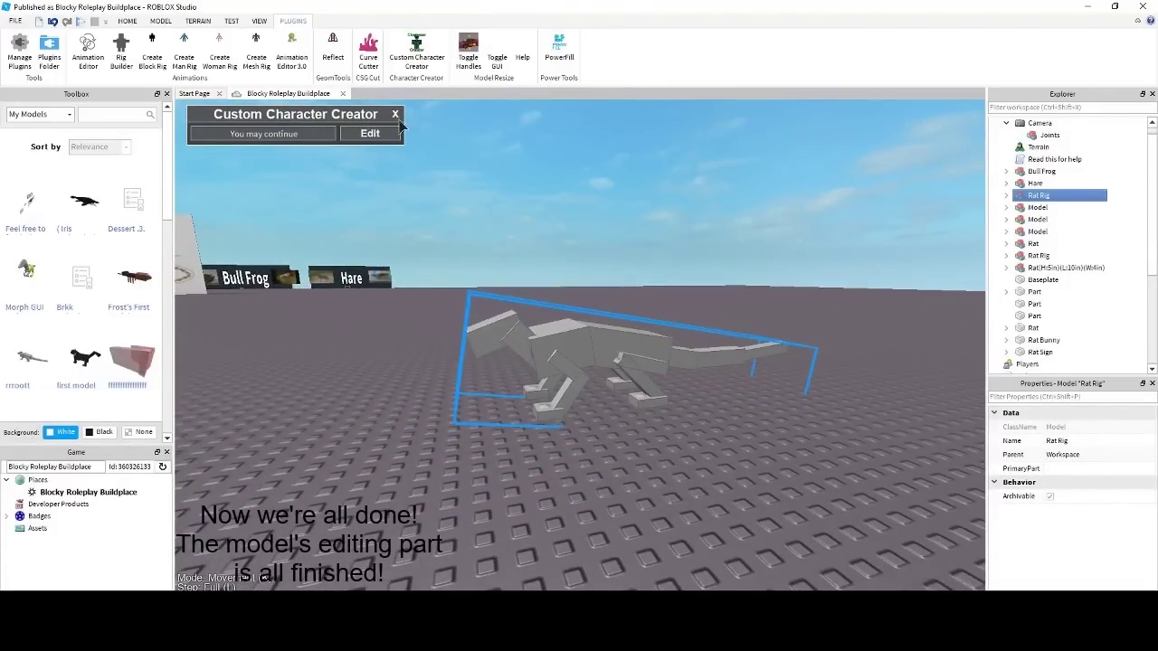
pyautogui.moveTo(479, 159); pyautogui.dragTo(479, 161, button='right')
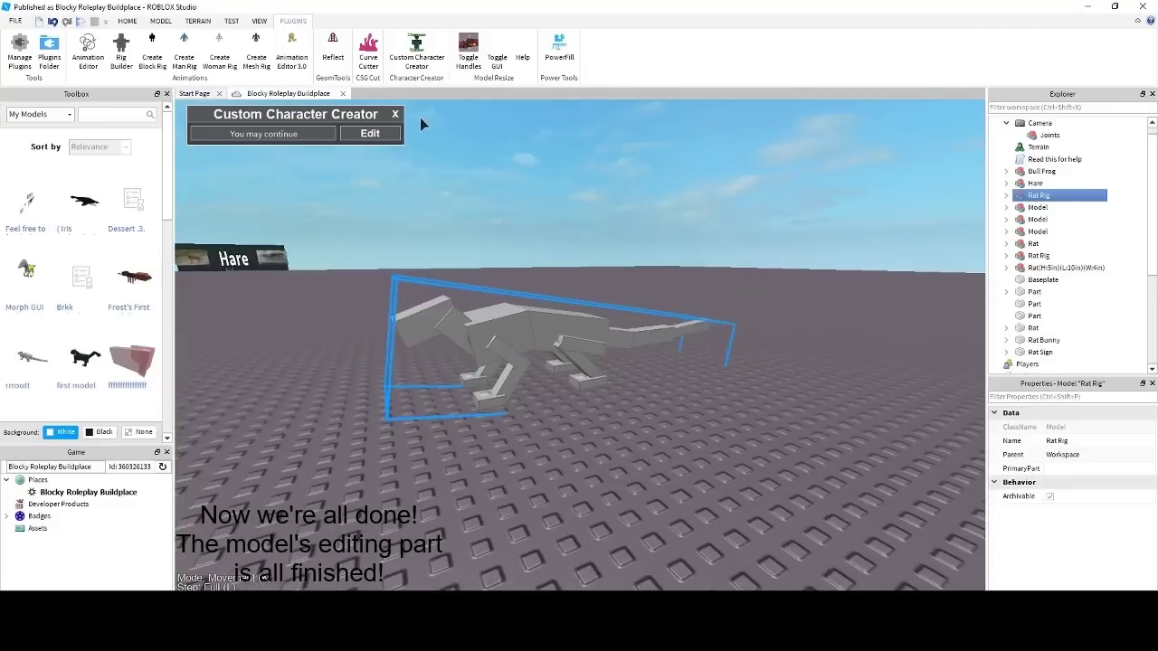
pyautogui.click(396, 115)
pyautogui.click(126, 21)
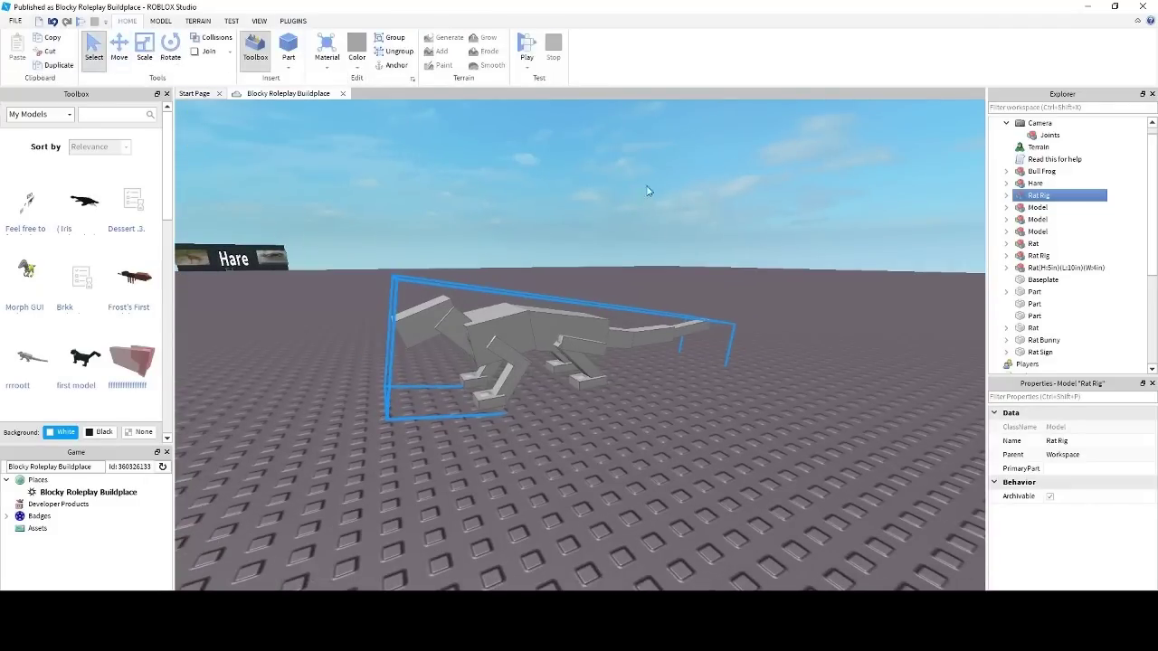
pyautogui.click(658, 438)
pyautogui.click(448, 351)
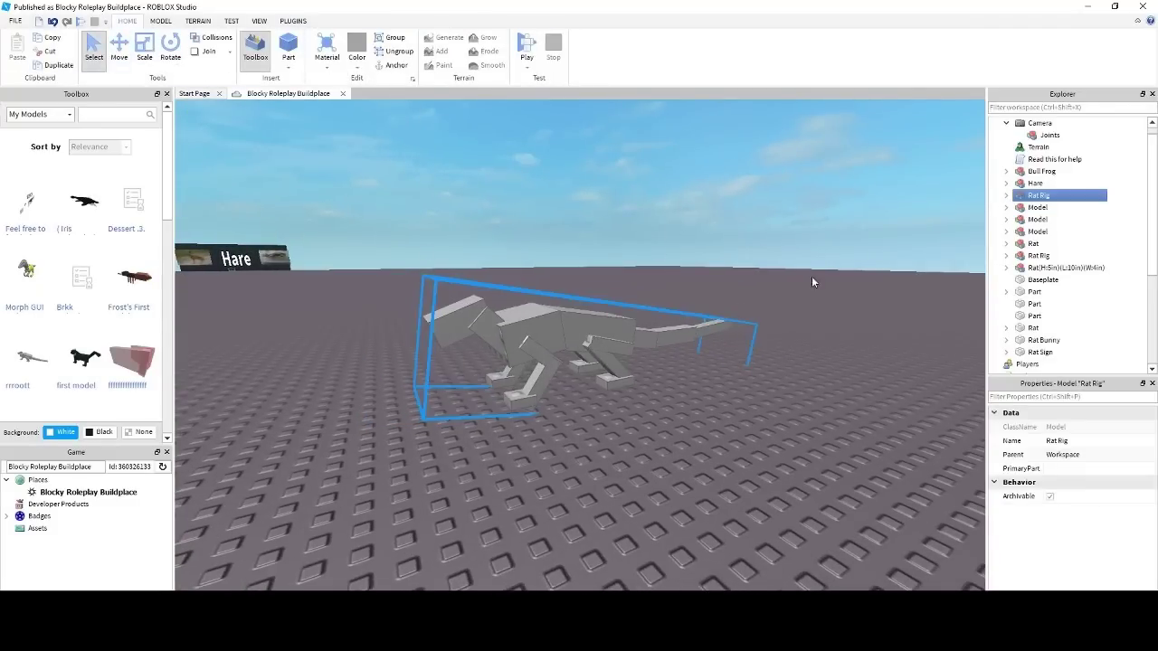
# Step: Expand Rat Rig in the object tree, examine the Motor6D joint inside Lg1Pt2, and collapse the model again
pyautogui.click(1006, 195)
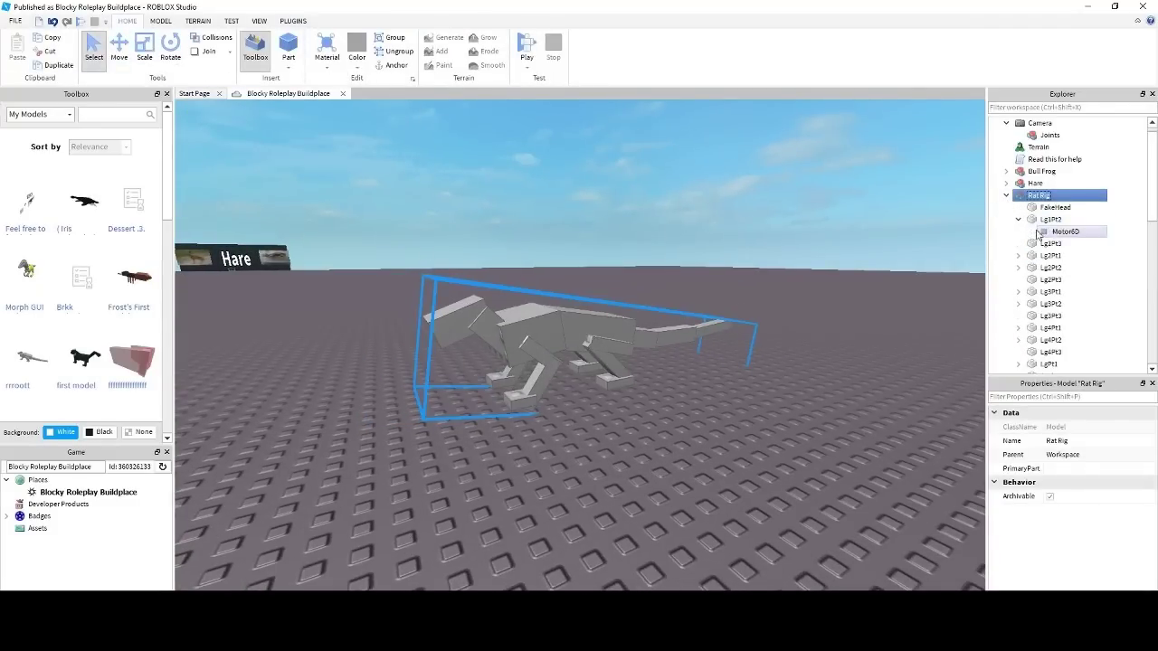
pyautogui.click(1040, 232)
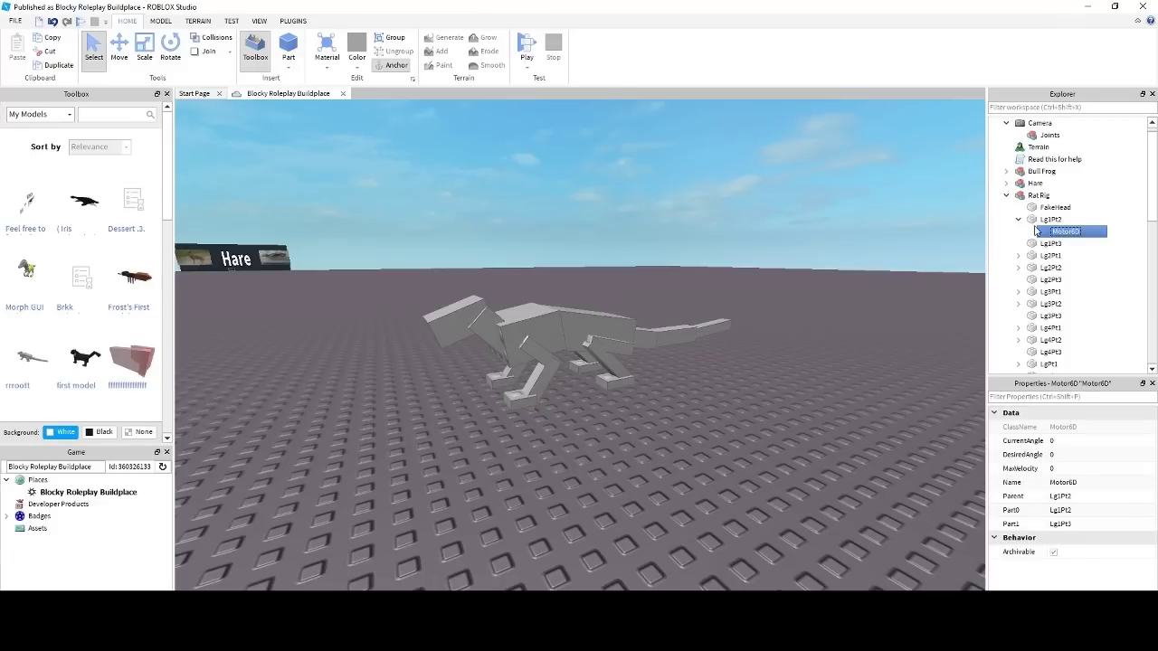
pyautogui.scroll(-5, 1058, 240)
pyautogui.scroll(6, 1058, 254)
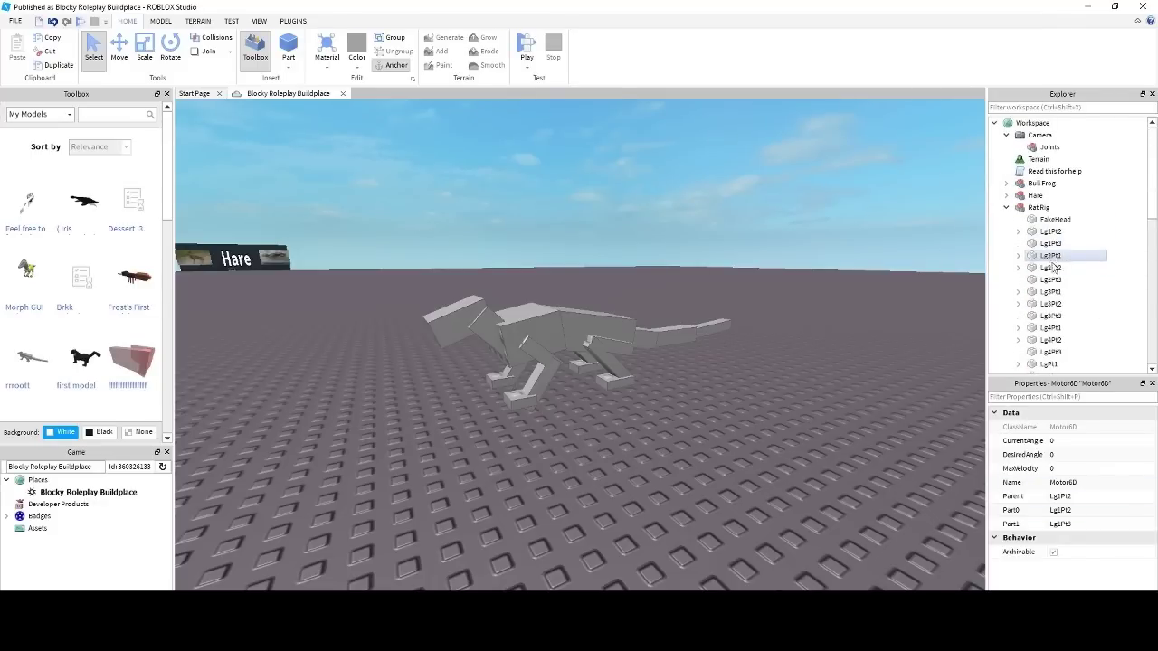
pyautogui.click(1006, 208)
pyautogui.click(957, 229)
pyautogui.moveTo(834, 258); pyautogui.dragTo(757, 300, button='right')
pyautogui.scroll(1, 380, 330)
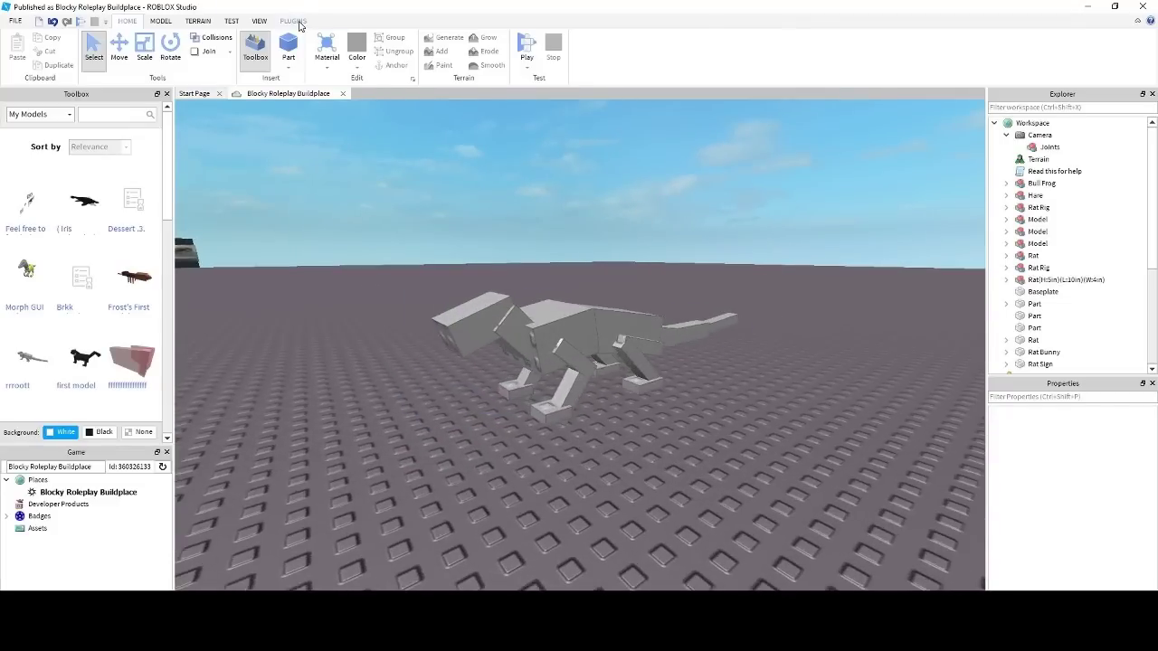
pyautogui.click(300, 25)
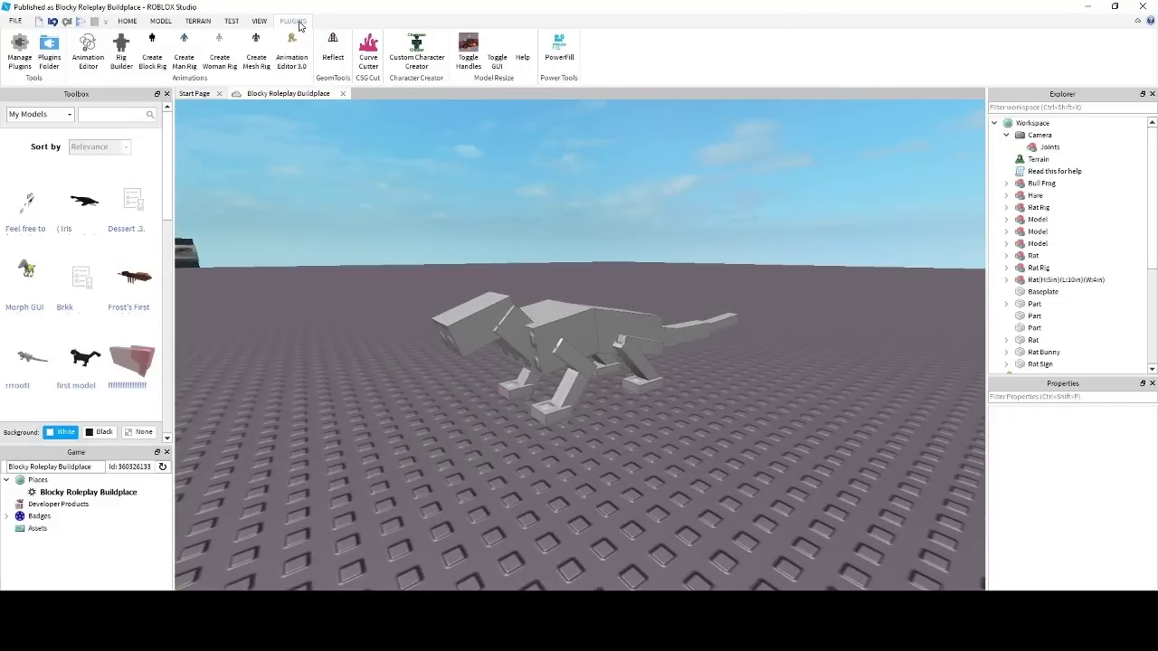
pyautogui.click(131, 22)
pyautogui.moveTo(494, 213); pyautogui.dragTo(498, 259, button='right')
pyautogui.scroll(-3, 499, 262)
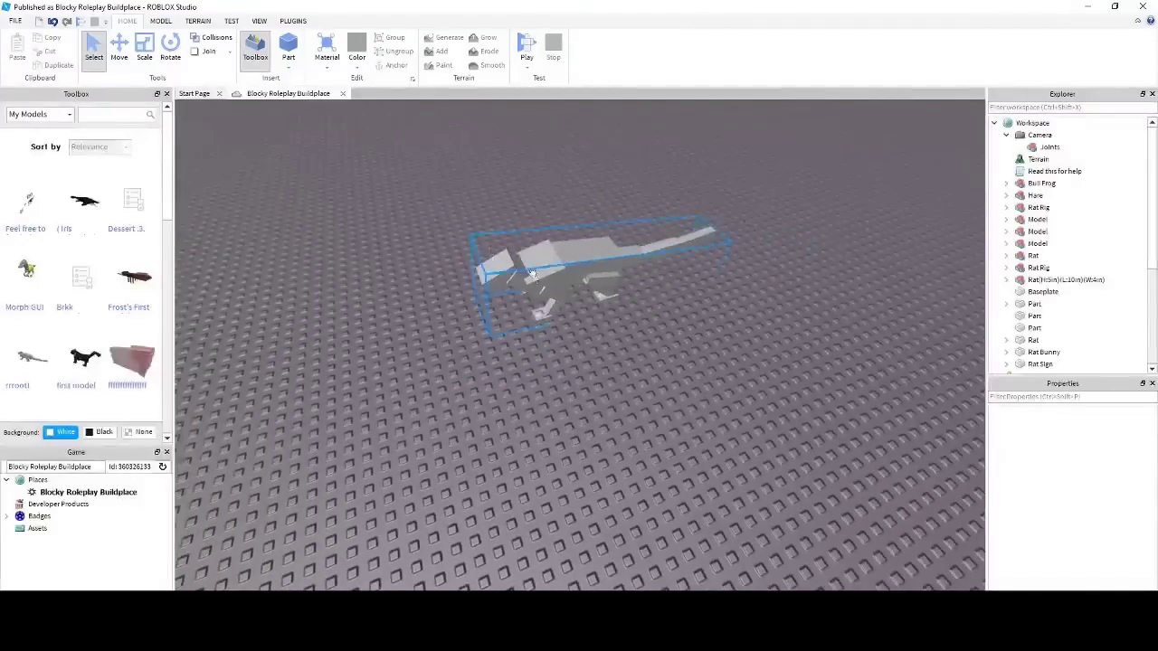
# Step: Insert a new block part beside the rat rig and place it on the ground beneath the front of its torso
pyautogui.click(533, 275)
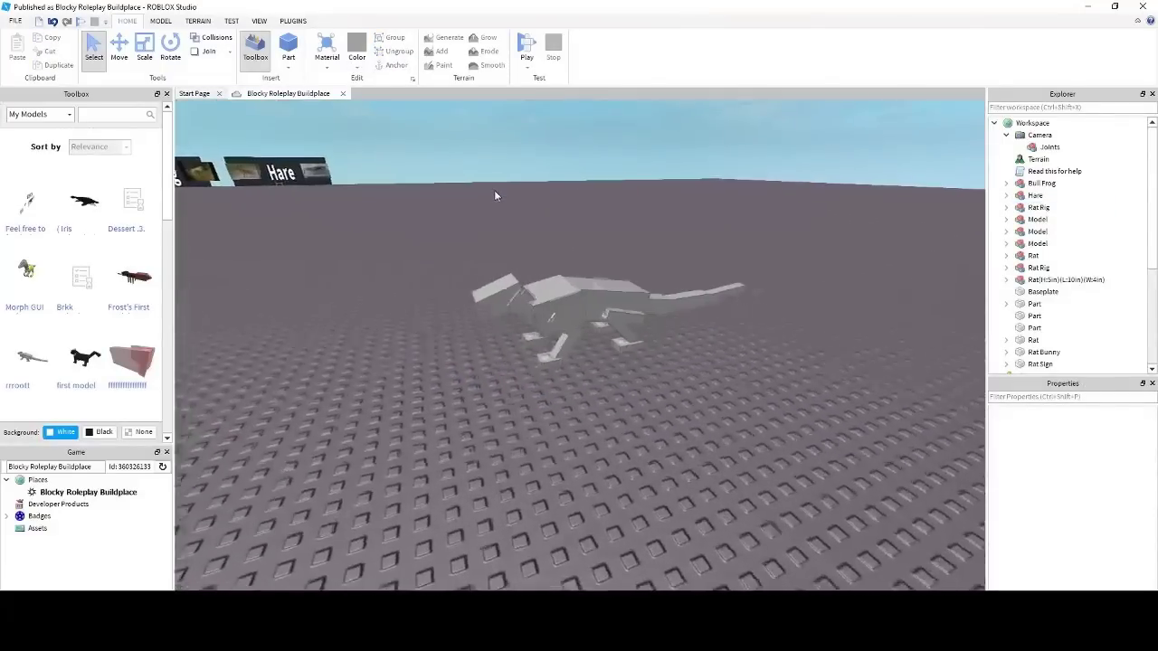
pyautogui.scroll(-1, 345, 200)
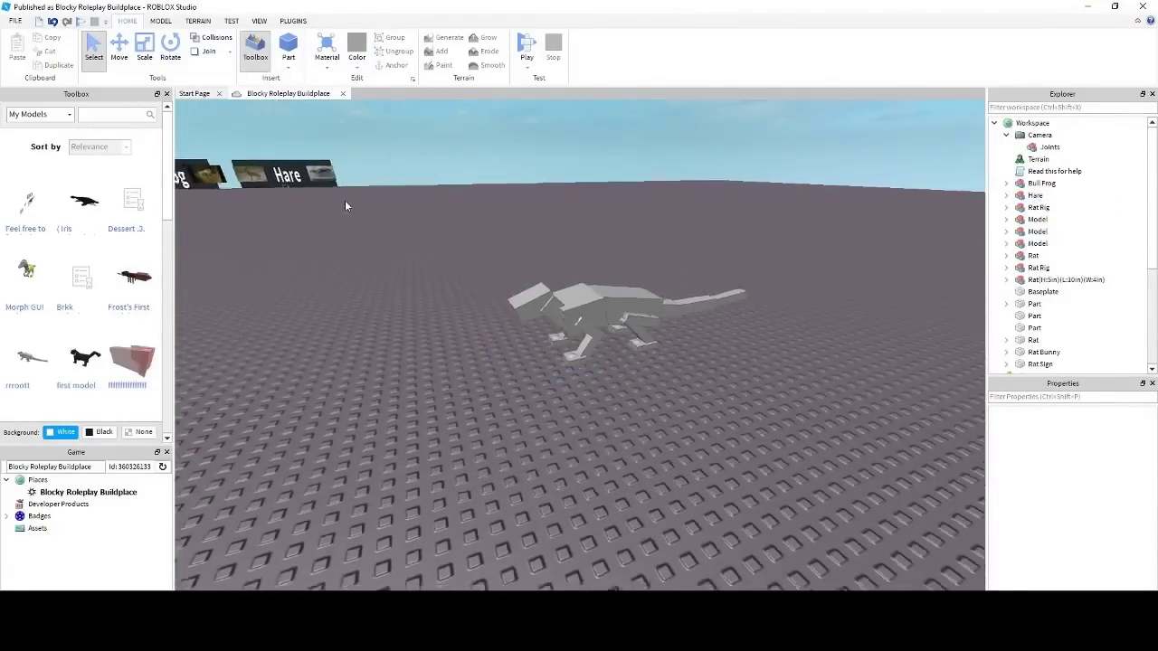
pyautogui.moveTo(345, 200); pyautogui.dragTo(326, 249, button='right')
pyautogui.click(292, 51)
pyautogui.click(669, 336)
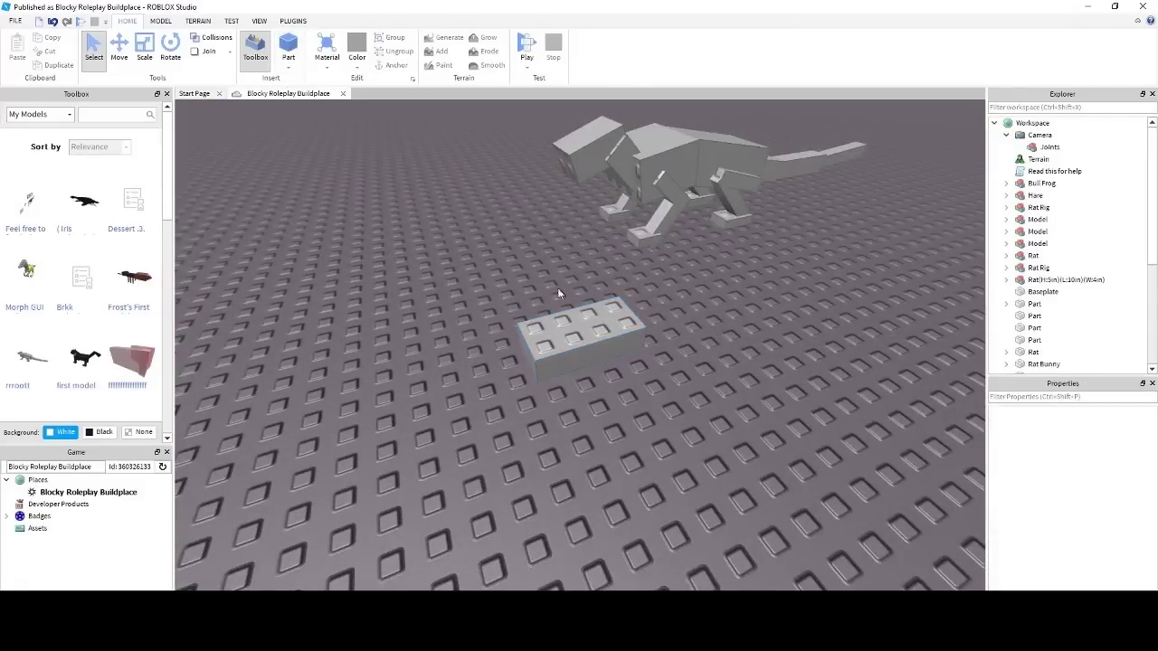
pyautogui.moveTo(630, 317); pyautogui.dragTo(729, 238)
pyautogui.press('d')
pyautogui.moveTo(729, 238); pyautogui.dragTo(729, 239, button='right')
pyautogui.scroll(2, 729, 237)
pyautogui.moveTo(635, 432); pyautogui.dragTo(572, 438)
# Step: Resize the new block sideways from both sides until it sits centred beneath the rat's torso
pyautogui.click(147, 59)
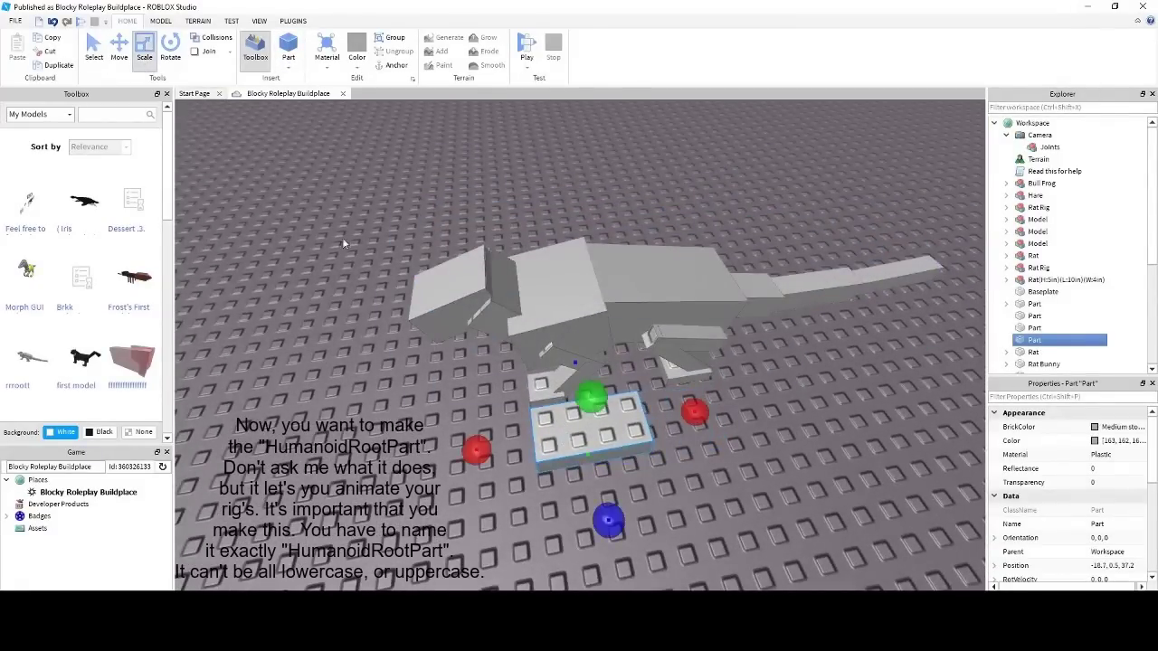
pyautogui.moveTo(568, 352); pyautogui.dragTo(568, 352, button='right')
pyautogui.moveTo(547, 368); pyautogui.dragTo(418, 374)
pyautogui.moveTo(688, 362); pyautogui.dragTo(619, 363)
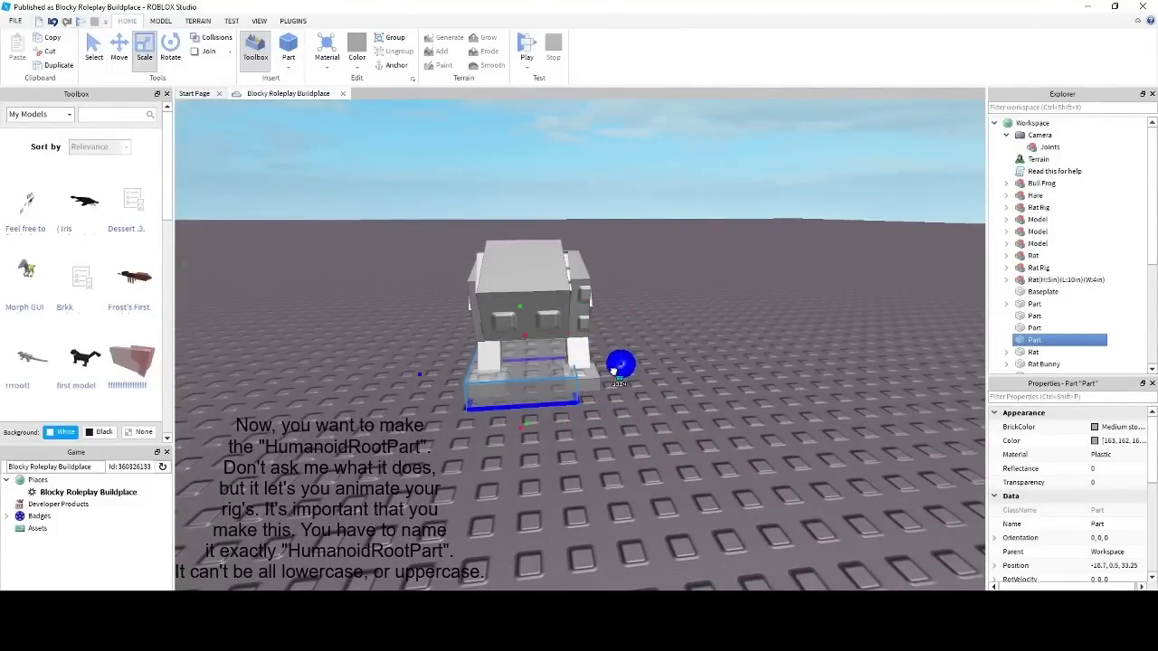
pyautogui.moveTo(418, 368); pyautogui.dragTo(456, 373)
pyautogui.click(655, 367)
pyautogui.click(520, 362)
pyautogui.moveTo(620, 364); pyautogui.dragTo(604, 366)
# Step: Stretch the block upward from the ground into the torso and shorten it at its rear end
pyautogui.moveTo(605, 365); pyautogui.dragTo(581, 347, button='right')
pyautogui.press('d')
pyautogui.press('q')
pyautogui.press('q')
pyautogui.press('s')
pyautogui.press('a')
pyautogui.press('q')
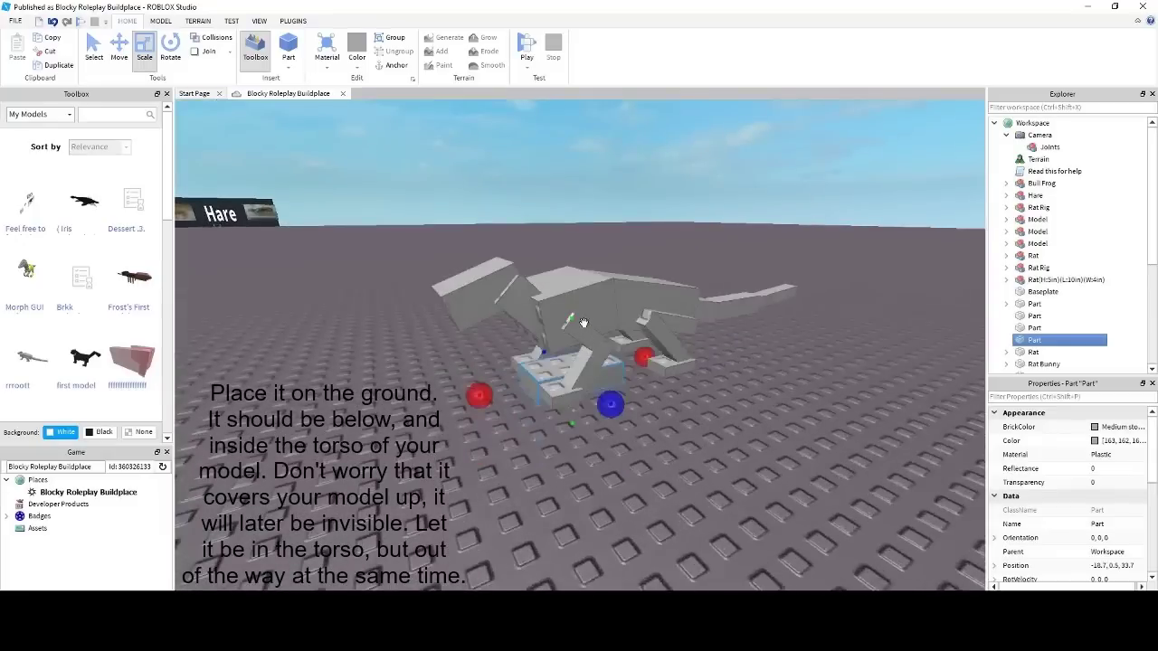
pyautogui.moveTo(584, 323); pyautogui.dragTo(606, 219)
pyautogui.press('d')
pyautogui.moveTo(607, 219); pyautogui.dragTo(620, 249, button='right')
pyautogui.press('a')
pyautogui.press('e')
pyautogui.press('d')
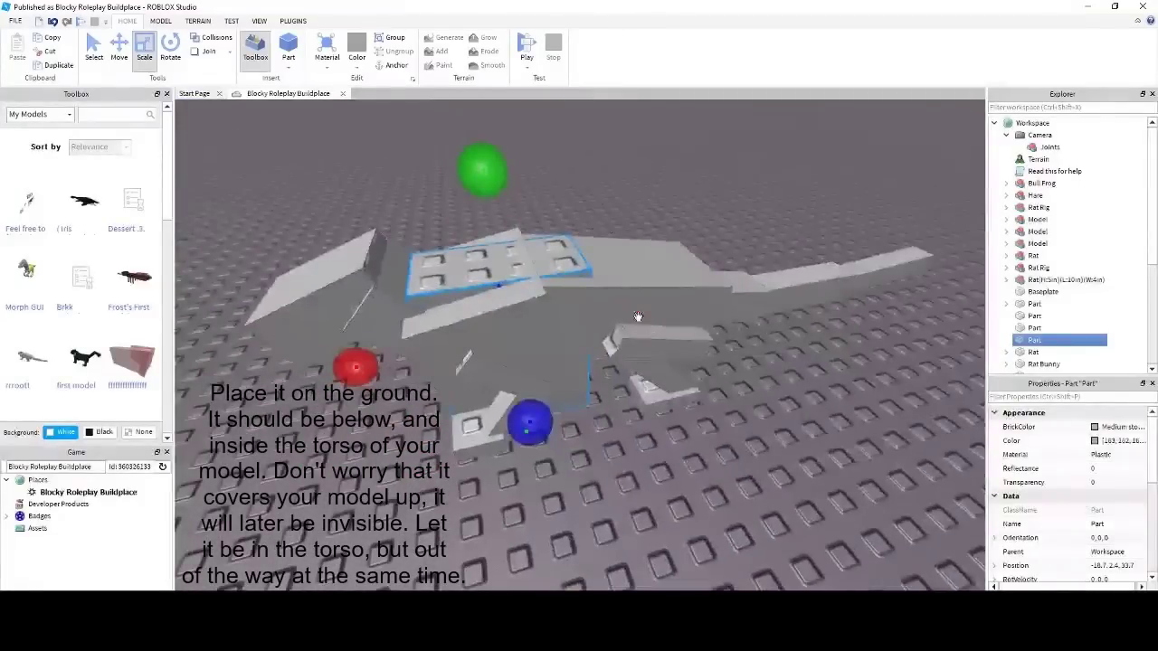
pyautogui.moveTo(638, 317); pyautogui.dragTo(595, 320)
# Step: Rename the block inside the torso to HumanoidRootPart and anchor it
pyautogui.press('q')
pyautogui.moveTo(595, 321); pyautogui.dragTo(684, 347, button='right')
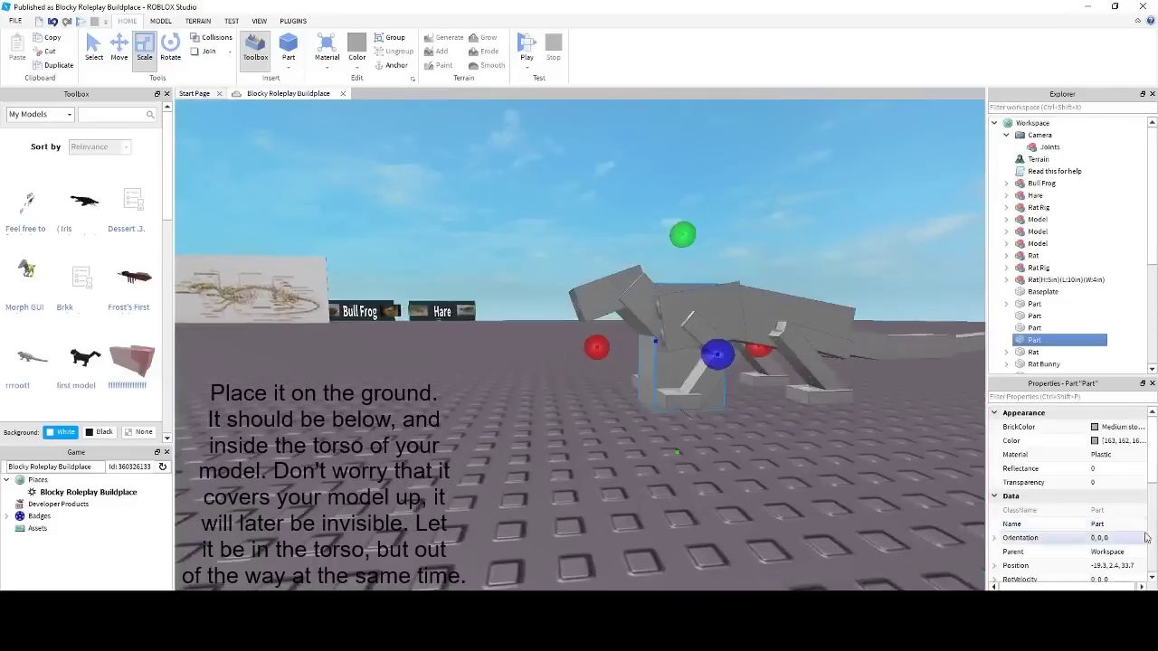
pyautogui.click(1122, 522)
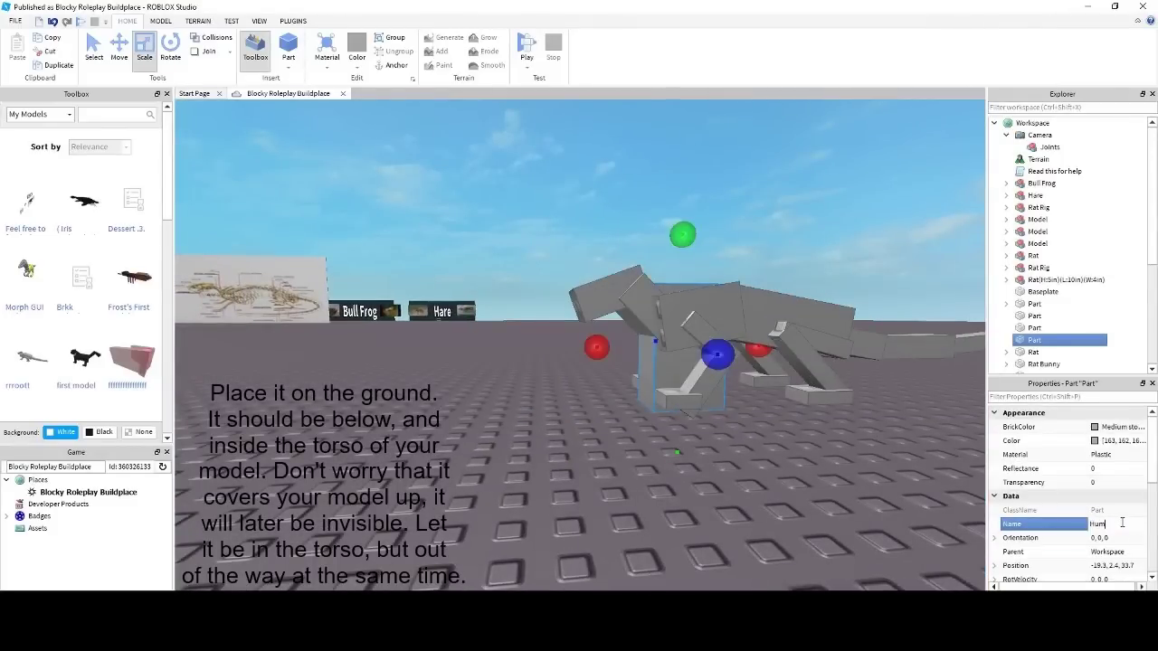
pyautogui.write('HumanoidRootPart')
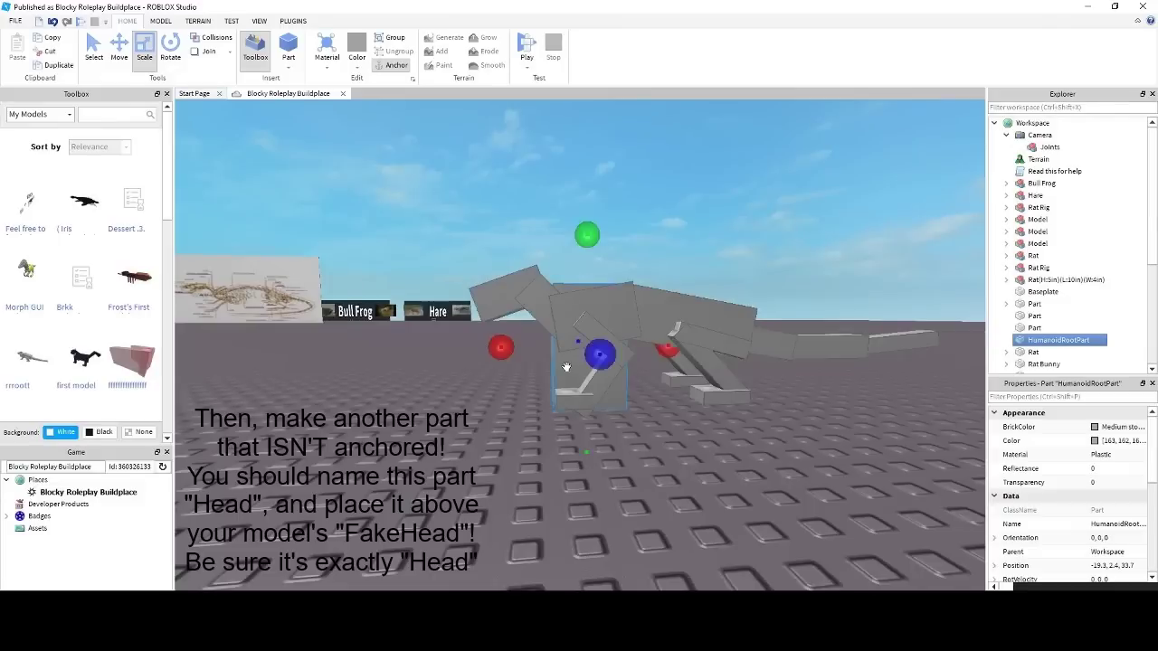
# Step: Duplicate HumanoidRootPart and raise the copy straight up until it stands above the torso
pyautogui.click(119, 50)
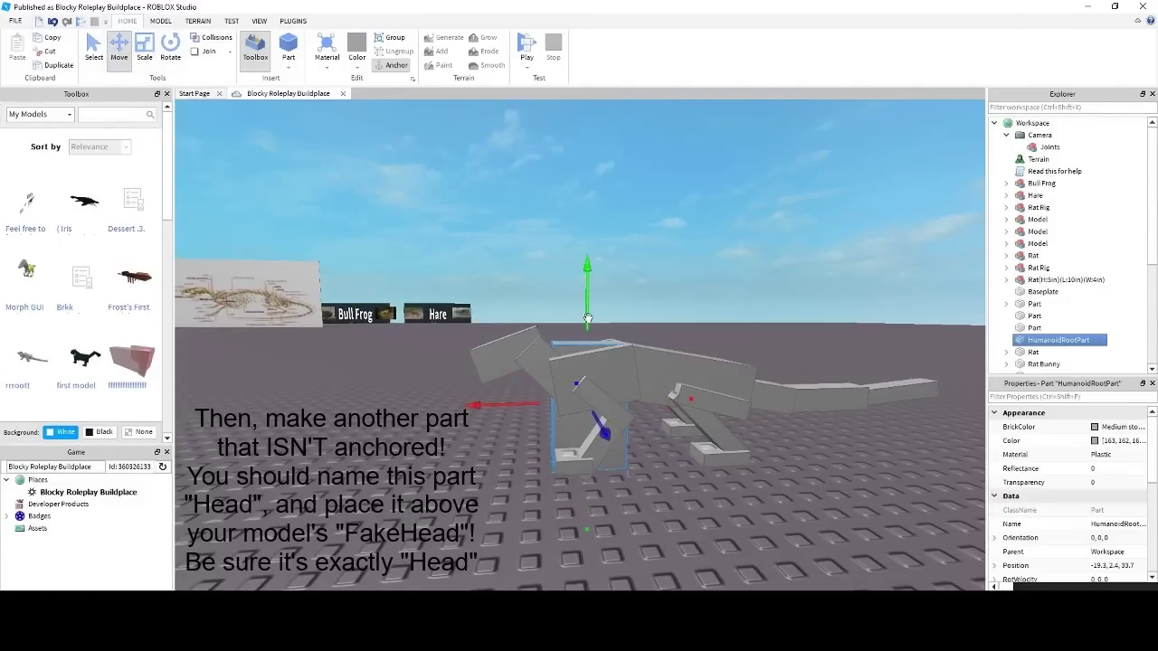
pyautogui.hotkey('ctrl', 'd')
pyautogui.moveTo(587, 319); pyautogui.dragTo(624, 184)
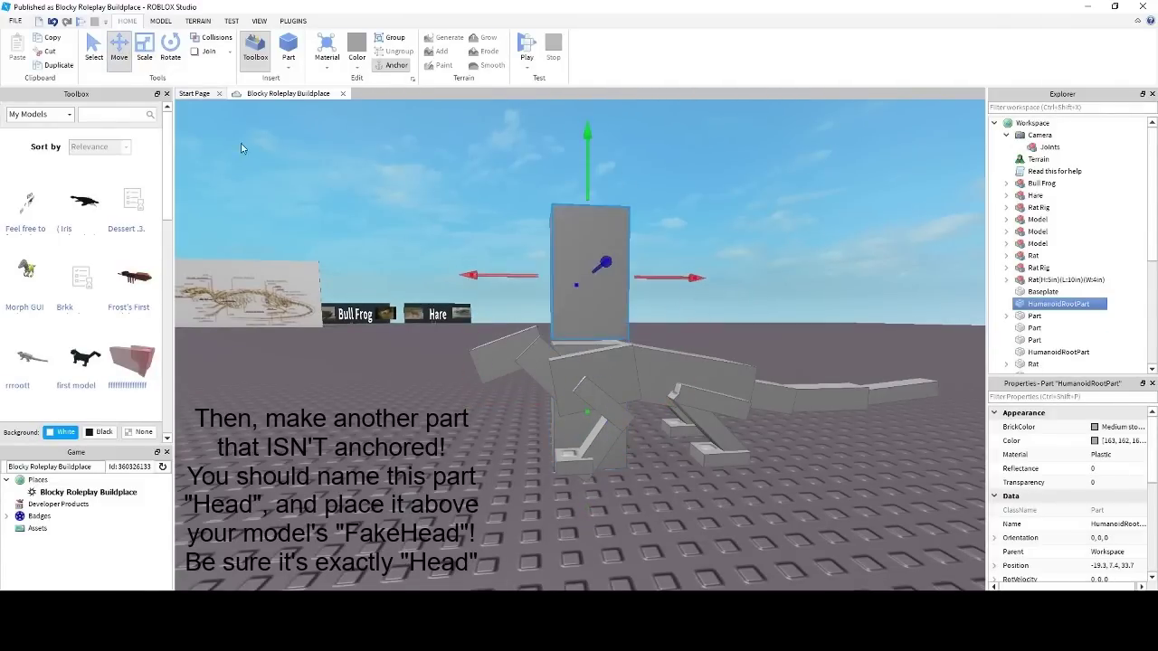
# Step: Resize the copied block so it hovers over the rat's FakeHead and is roughly the same size
pyautogui.click(145, 50)
pyautogui.moveTo(494, 275); pyautogui.dragTo(401, 275)
pyautogui.moveTo(671, 279); pyautogui.dragTo(590, 279)
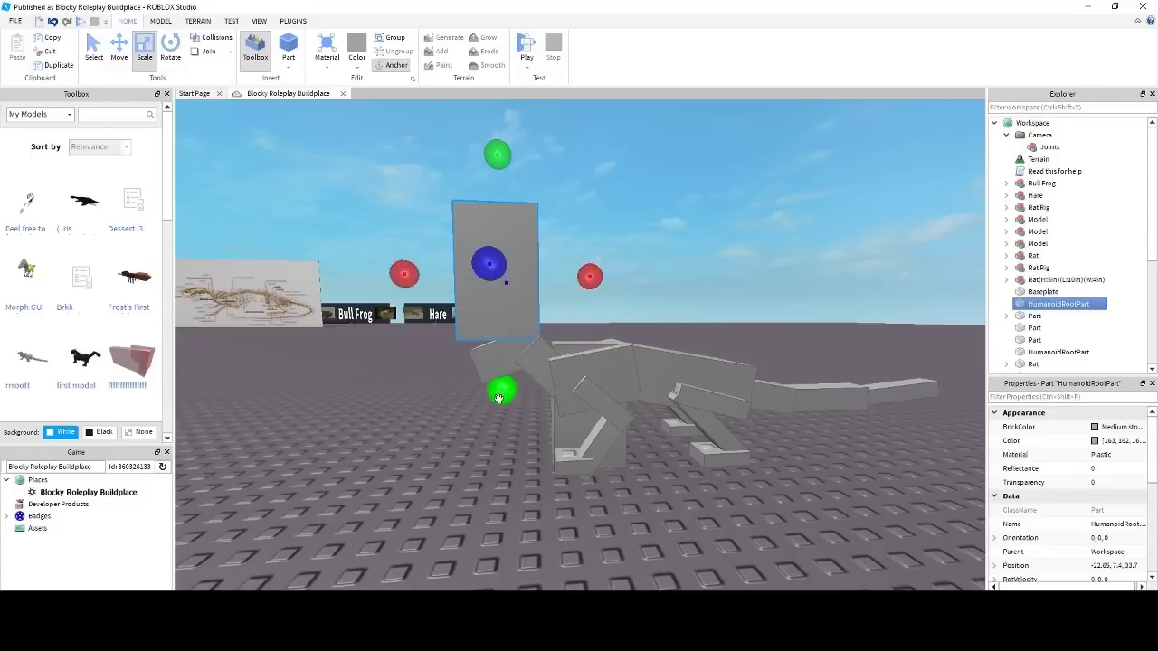
pyautogui.moveTo(500, 397); pyautogui.dragTo(506, 381)
pyautogui.moveTo(502, 163); pyautogui.dragTo(504, 238)
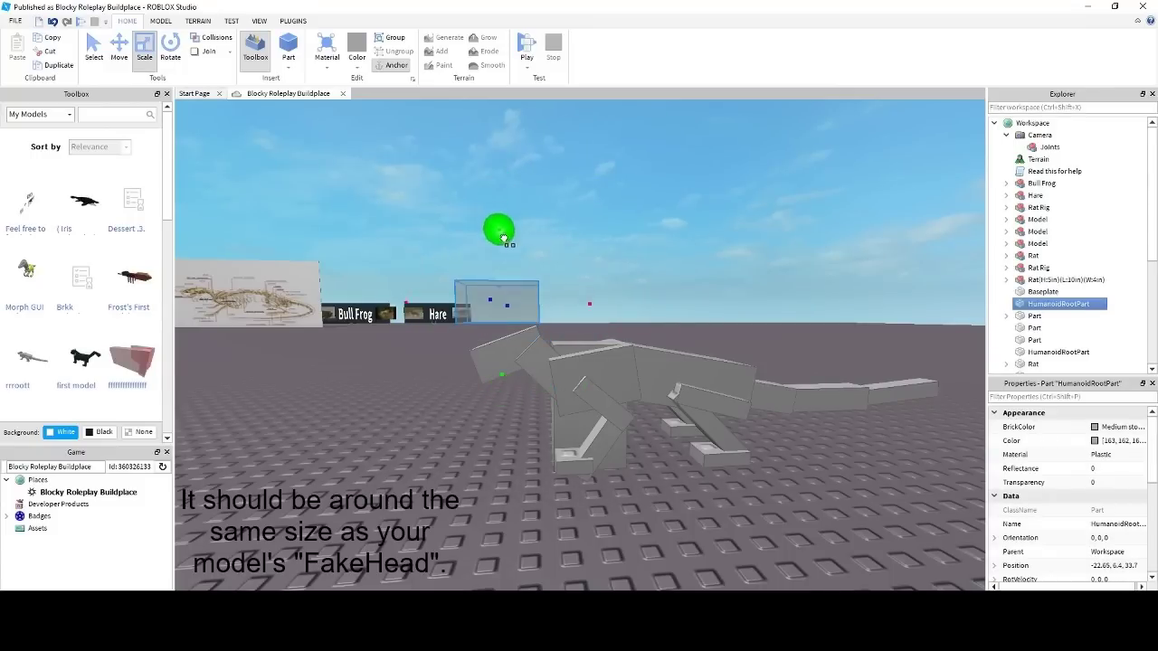
# Step: Rename the block above the rat's head to Head, turn off its anchoring and deselect it
pyautogui.moveTo(534, 241); pyautogui.dragTo(543, 267, button='right')
pyautogui.press('q')
pyautogui.click(1105, 526)
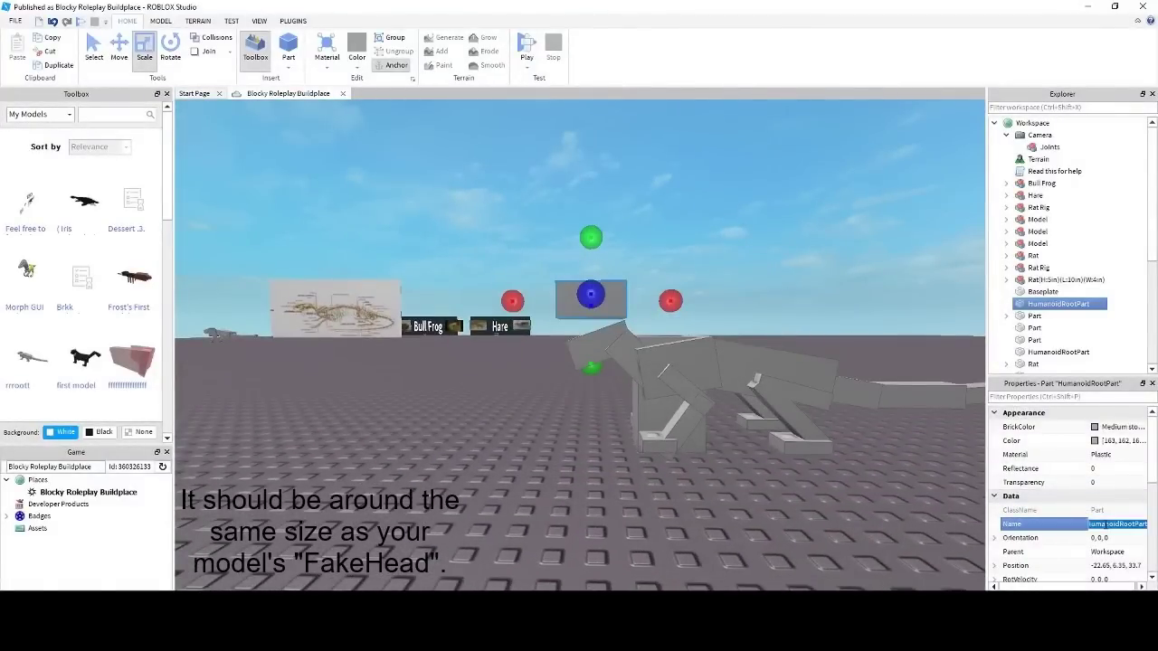
pyautogui.write('Head')
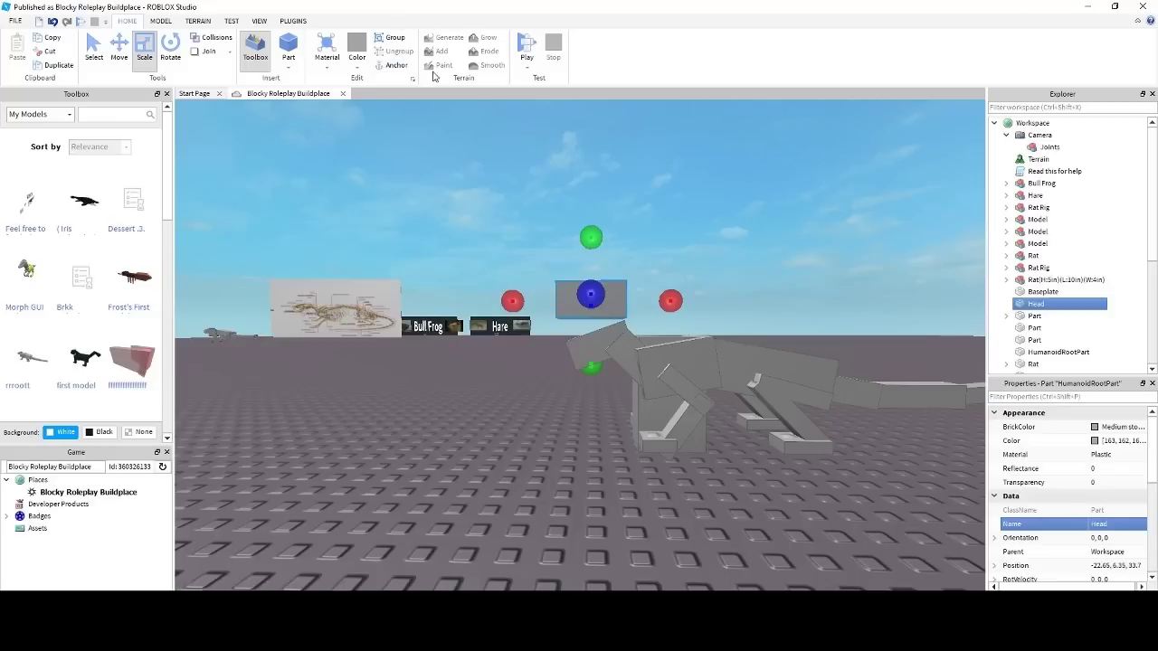
pyautogui.click(777, 505)
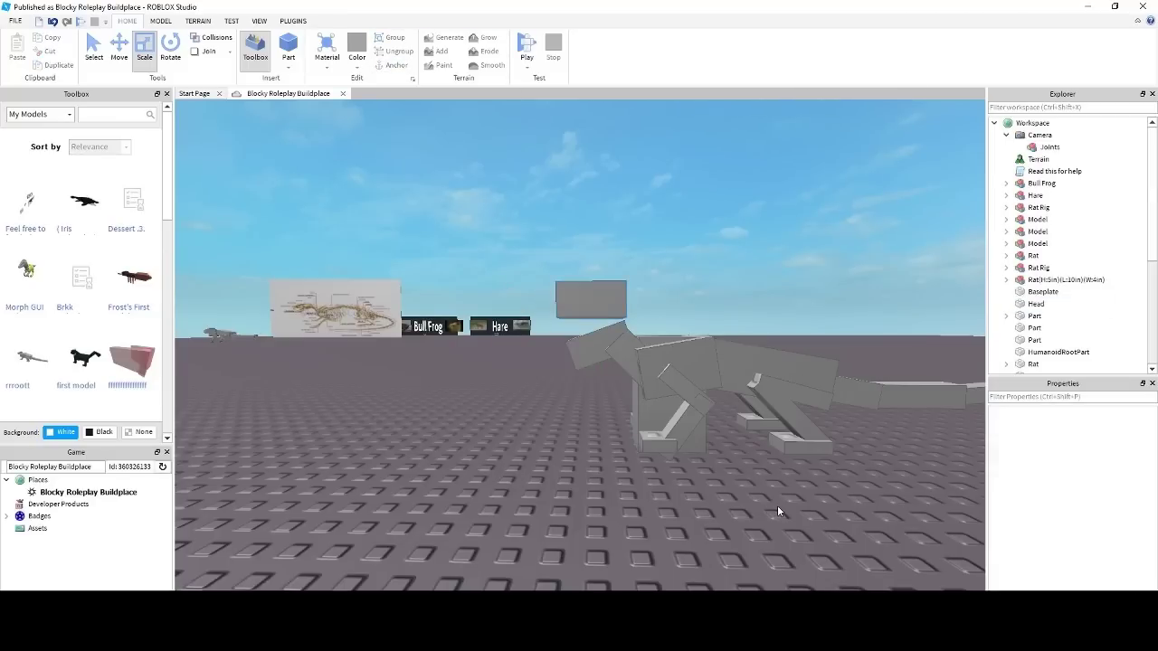
# Step: Select the Head and HumanoidRootPart blocks together and move them into the Rat Rig model
pyautogui.scroll(2, 777, 505)
pyautogui.click(609, 416)
pyautogui.keyDown('ctrl'); pyautogui.click(555, 250); pyautogui.keyUp('ctrl')
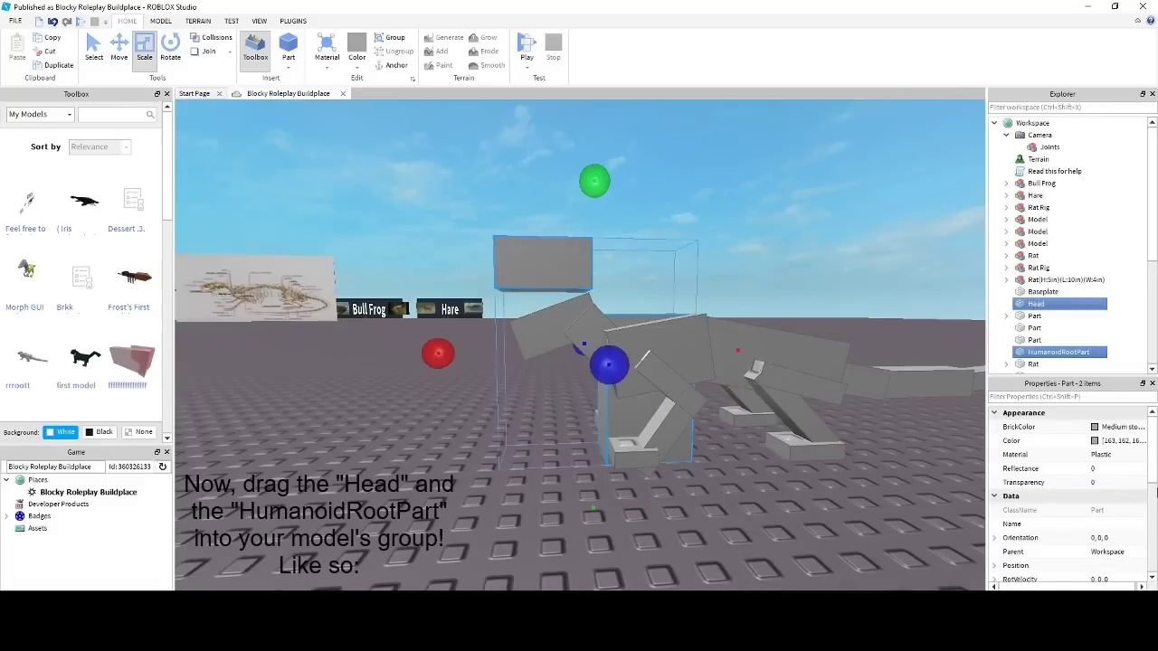
pyautogui.moveTo(1145, 342); pyautogui.dragTo(1062, 208)
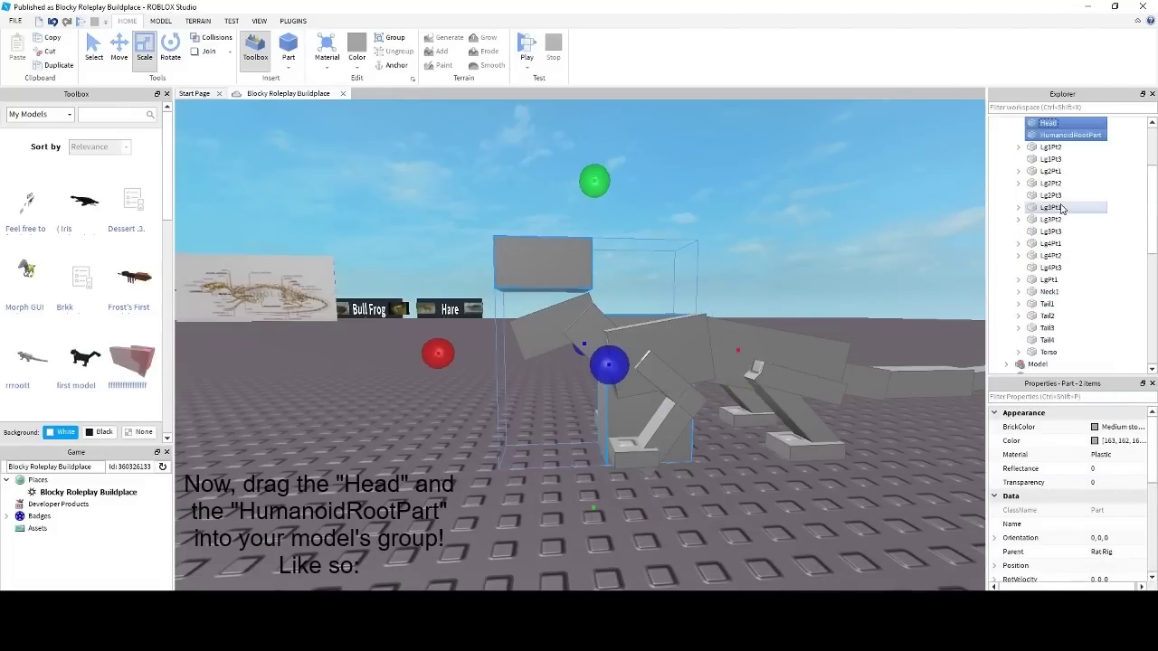
pyautogui.click(747, 582)
pyautogui.click(722, 369)
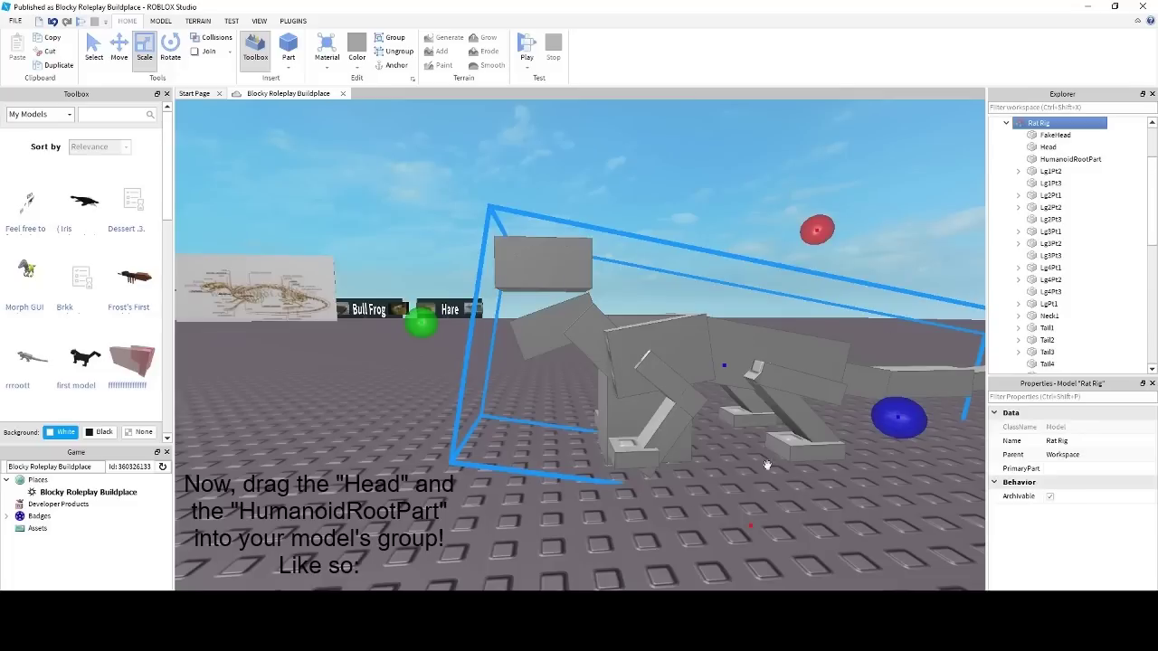
# Step: Select Head and HumanoidRootPart inside Rat Rig and set their transparency to 1
pyautogui.keyDown('alt'); pyautogui.click(528, 262); pyautogui.keyUp('alt')
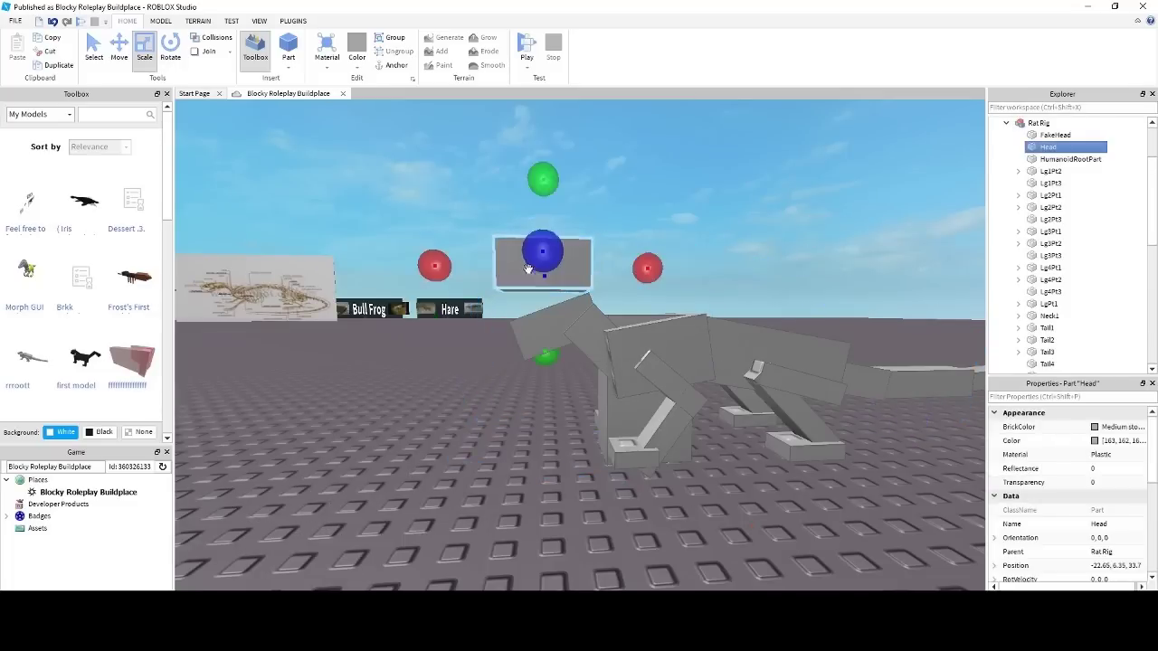
pyautogui.keyDown('ctrl'); pyautogui.keyDown('alt'); pyautogui.click(625, 421); pyautogui.keyUp('alt'); pyautogui.keyUp('ctrl')
pyautogui.click(1122, 483)
pyautogui.write('1')
pyautogui.press('Return')
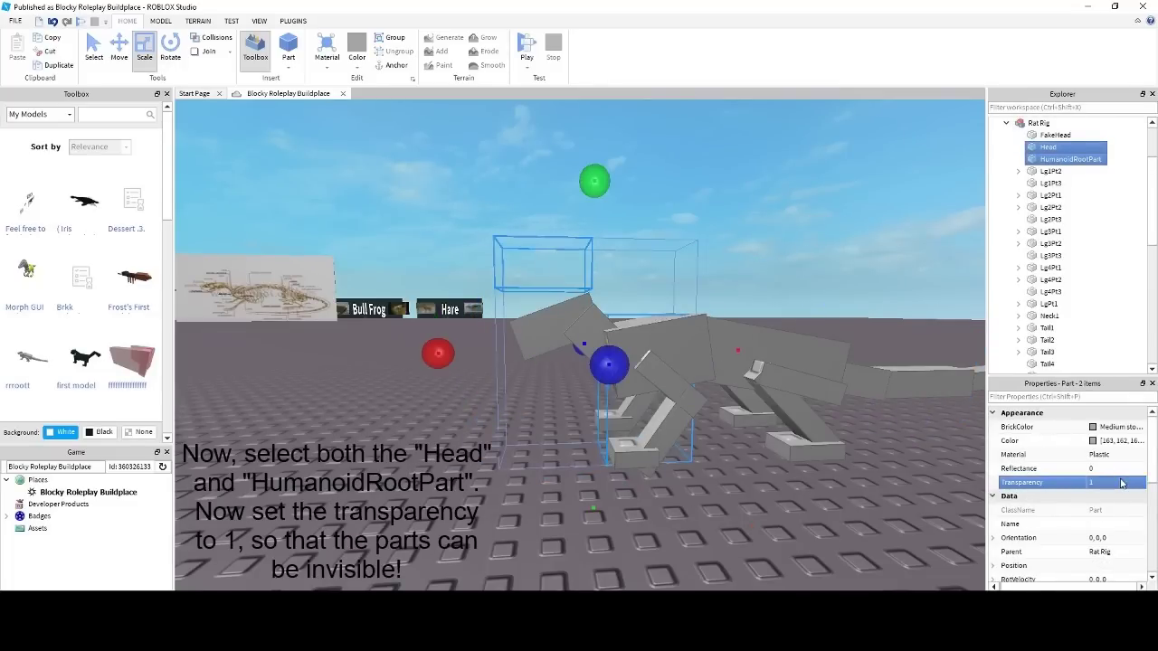
# Step: Look over the whole Rat Rig model, collapse it in the object tree and deselect it
pyautogui.click(792, 454)
pyautogui.scroll(-3, 792, 454)
pyautogui.moveTo(792, 455); pyautogui.dragTo(792, 454, button='right')
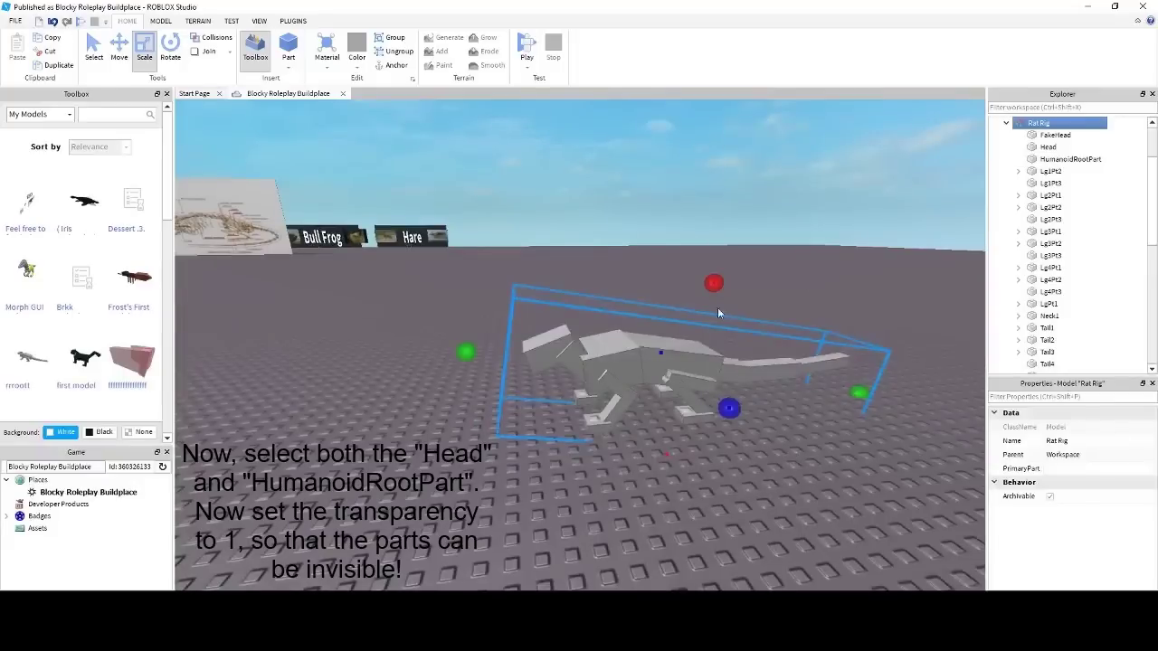
pyautogui.press('w')
pyautogui.press('q')
pyautogui.click(1006, 123)
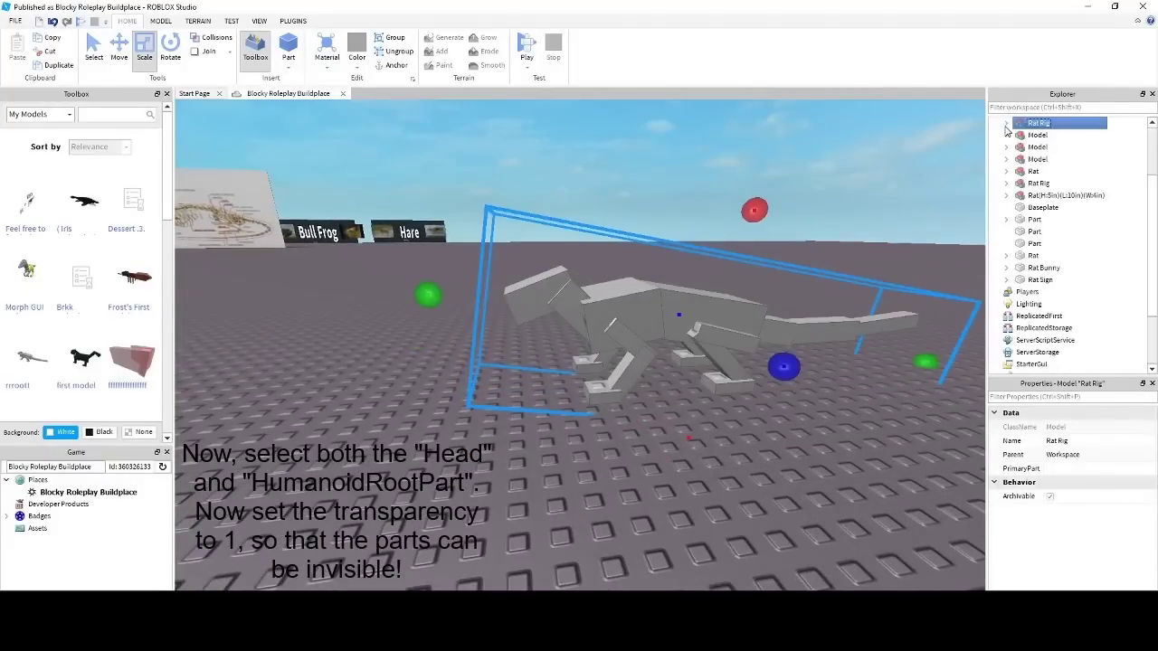
pyautogui.click(648, 406)
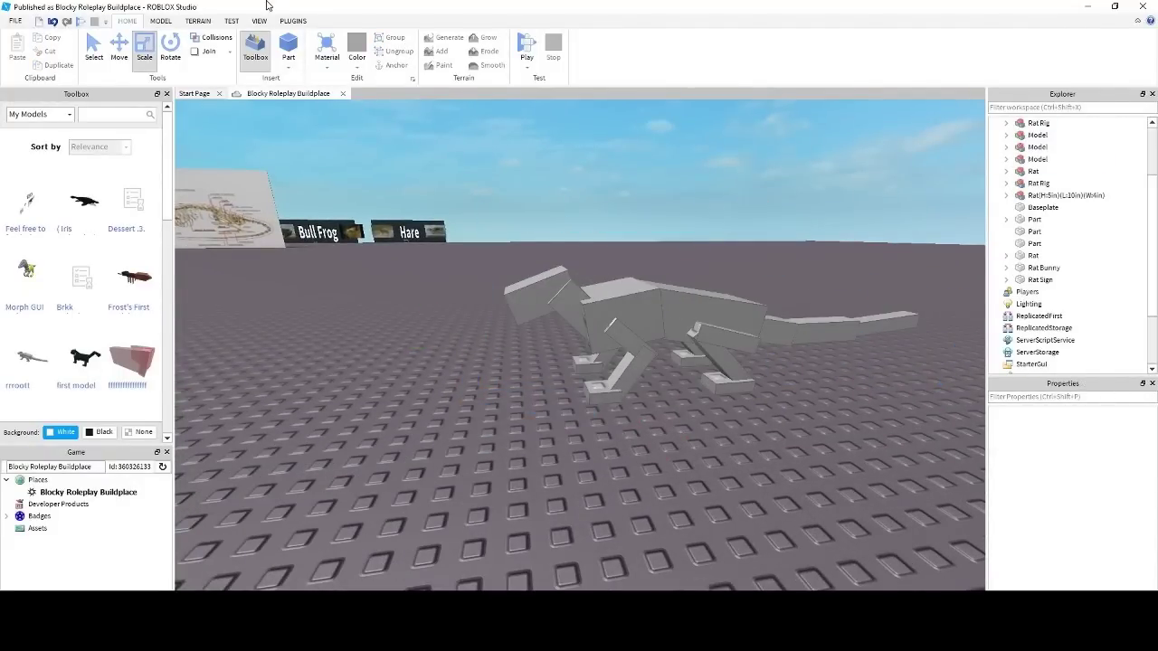
# Step: Open Custom Character Creator and start editing the Rat Rig model
pyautogui.click(292, 21)
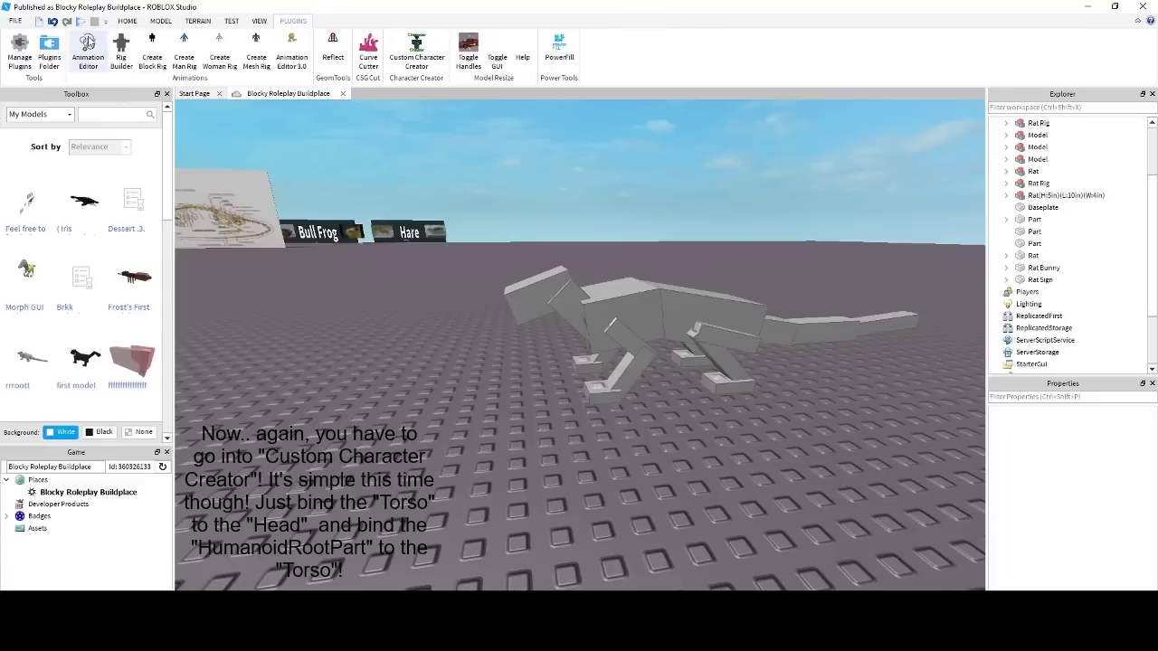
pyautogui.click(417, 48)
pyautogui.click(629, 335)
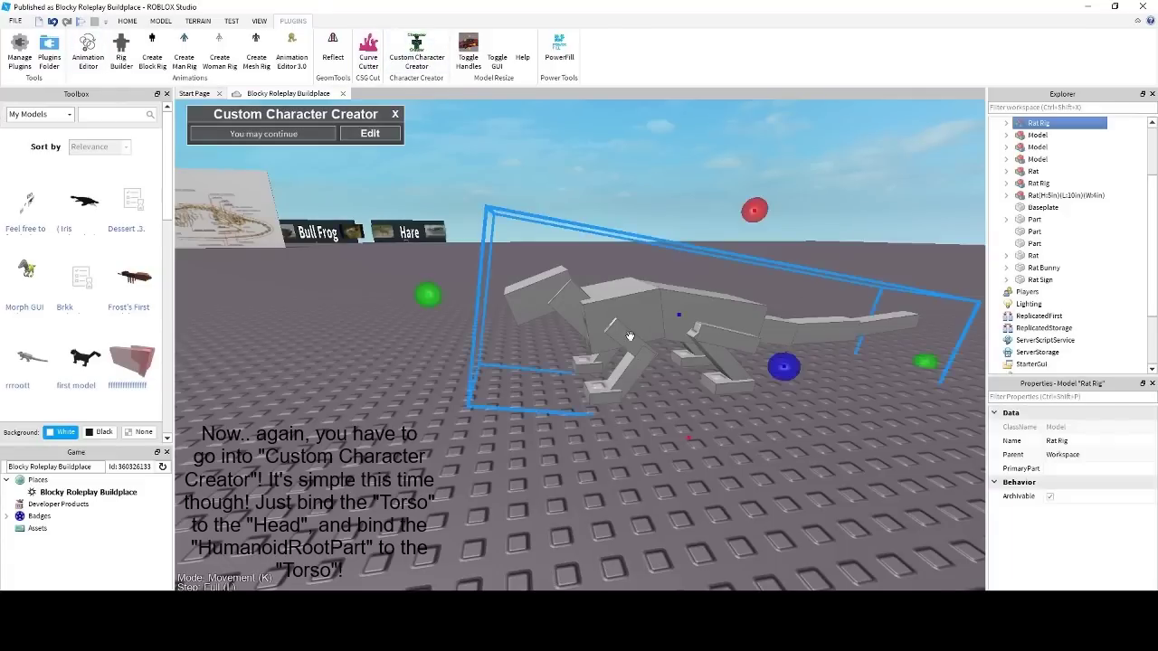
pyautogui.click(371, 133)
# Step: Bind the invisible HumanoidRootPart as base part to the Torso as second part
pyautogui.press('w')
pyautogui.moveTo(614, 327); pyautogui.dragTo(665, 362, button='right')
pyautogui.press('a')
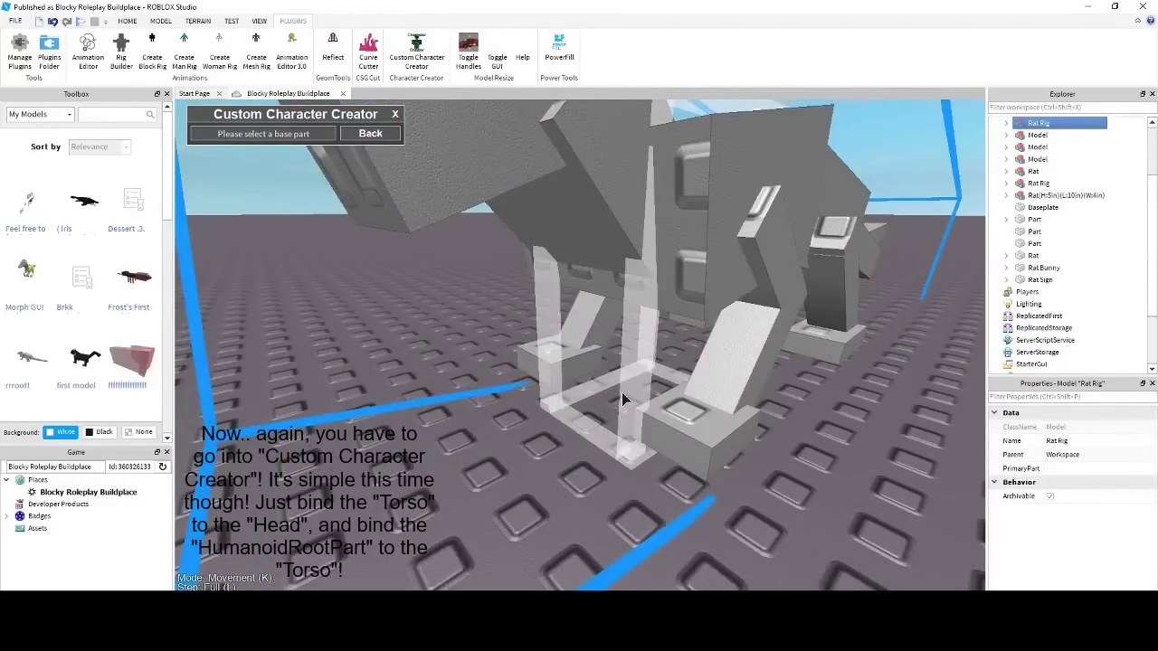
pyautogui.press('s')
pyautogui.moveTo(622, 399); pyautogui.dragTo(624, 400, button='right')
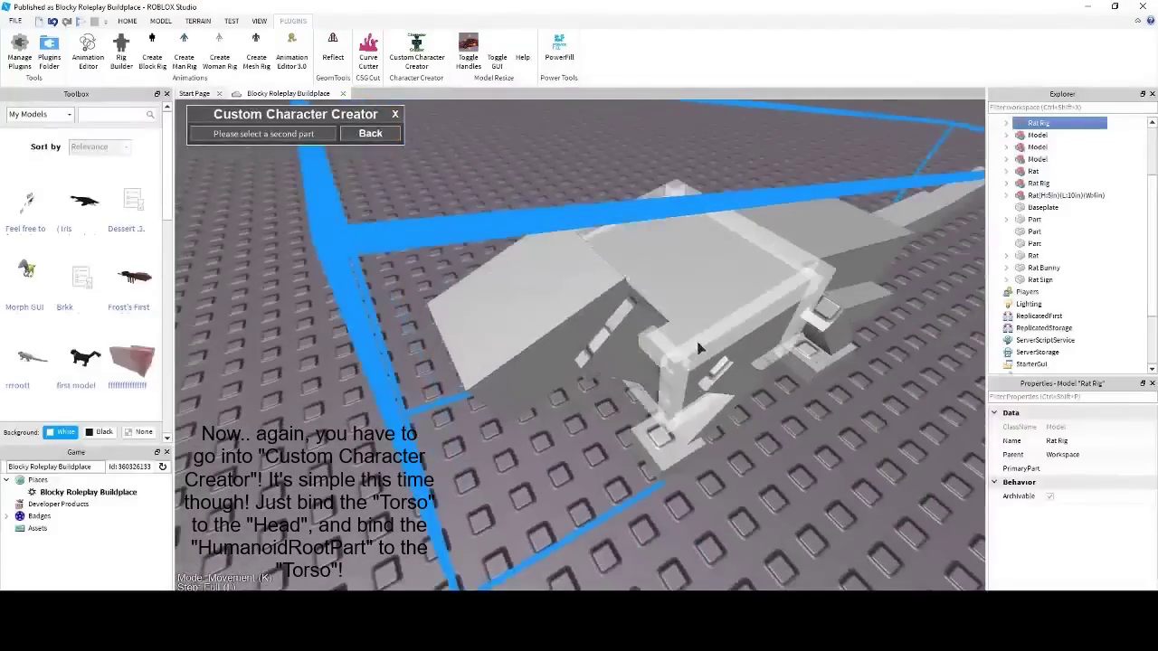
pyautogui.click(745, 313)
pyautogui.press('d')
pyautogui.moveTo(744, 313); pyautogui.dragTo(738, 301, button='right')
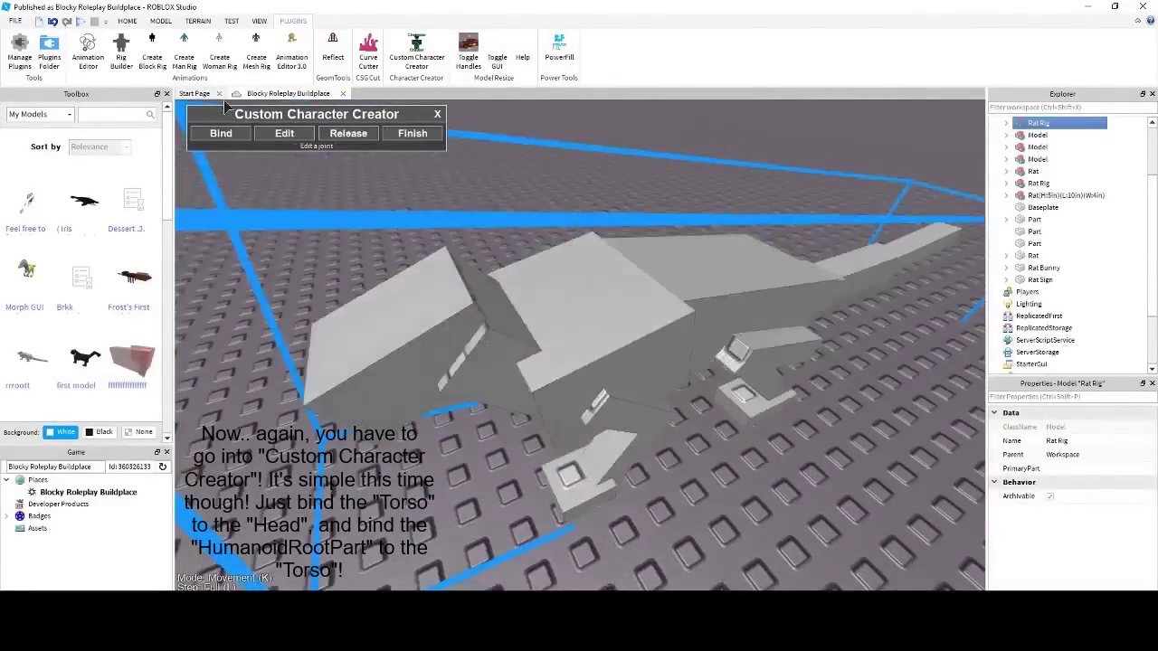
# Step: Bind the Torso as base part to the invisible Head block as second part
pyautogui.click(221, 134)
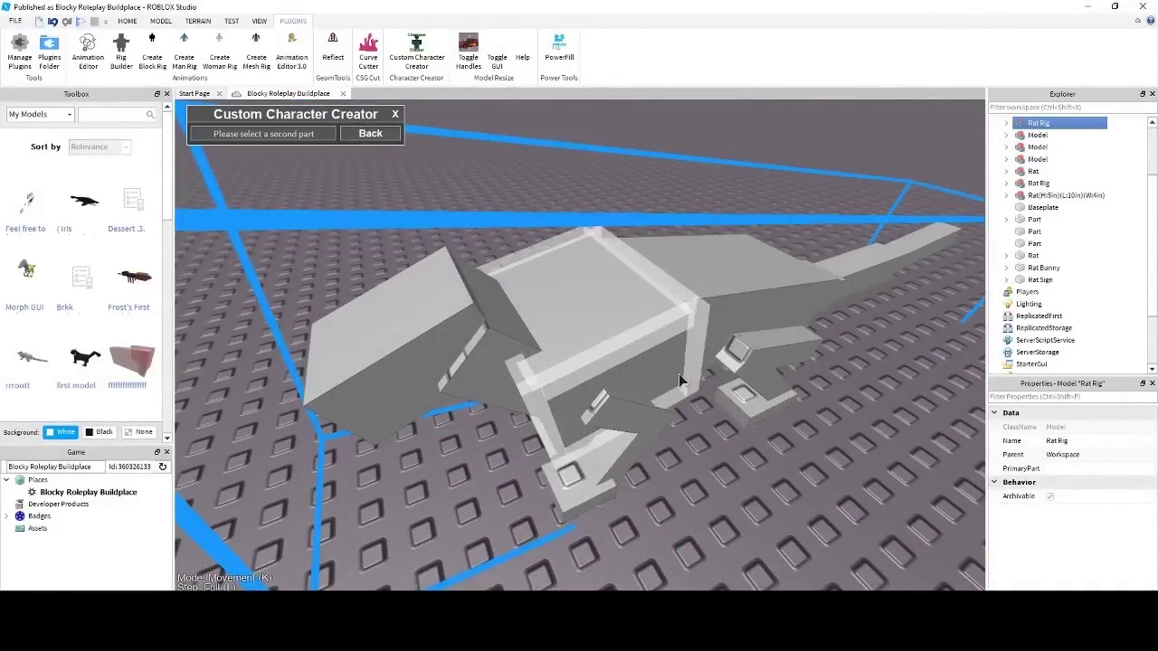
pyautogui.moveTo(679, 380); pyautogui.dragTo(675, 371, button='right')
pyautogui.press('s')
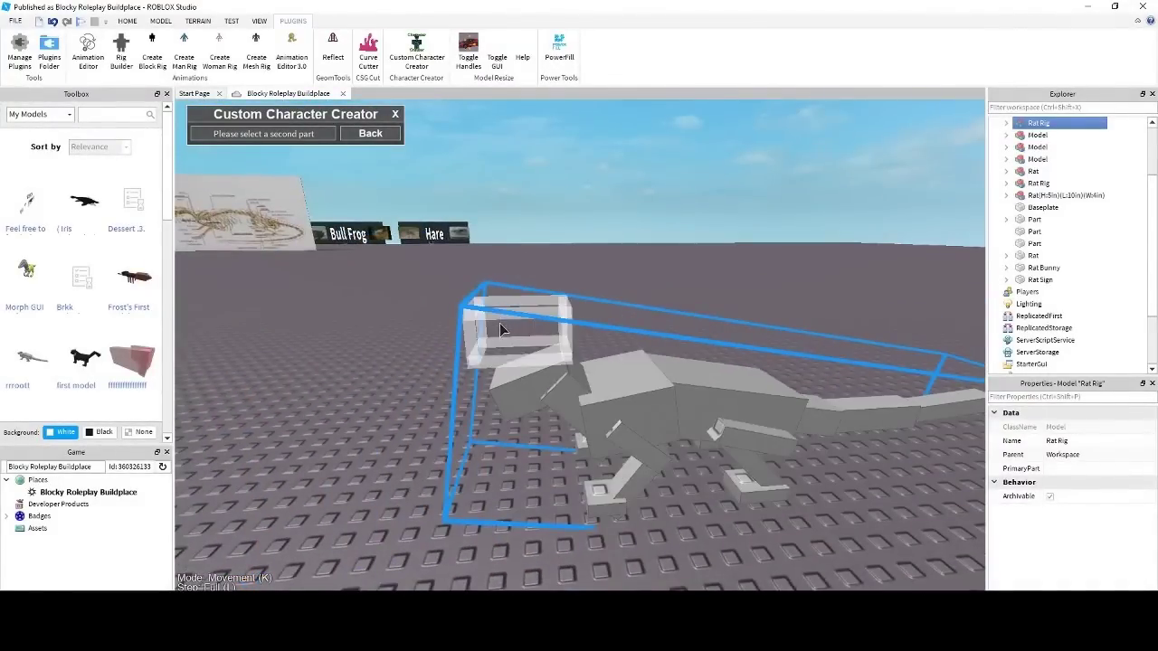
pyautogui.click(502, 330)
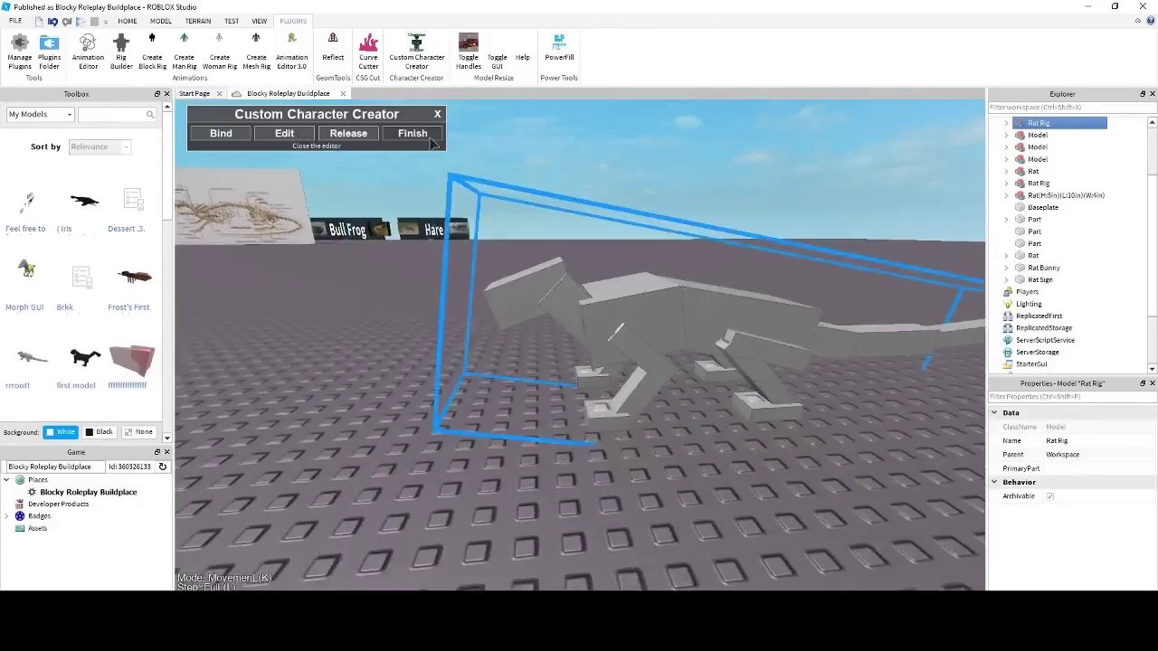
# Step: Finish editing the rat rig's joints and close Custom Character Creator
pyautogui.moveTo(704, 315); pyautogui.dragTo(620, 468, button='right')
pyautogui.press('a')
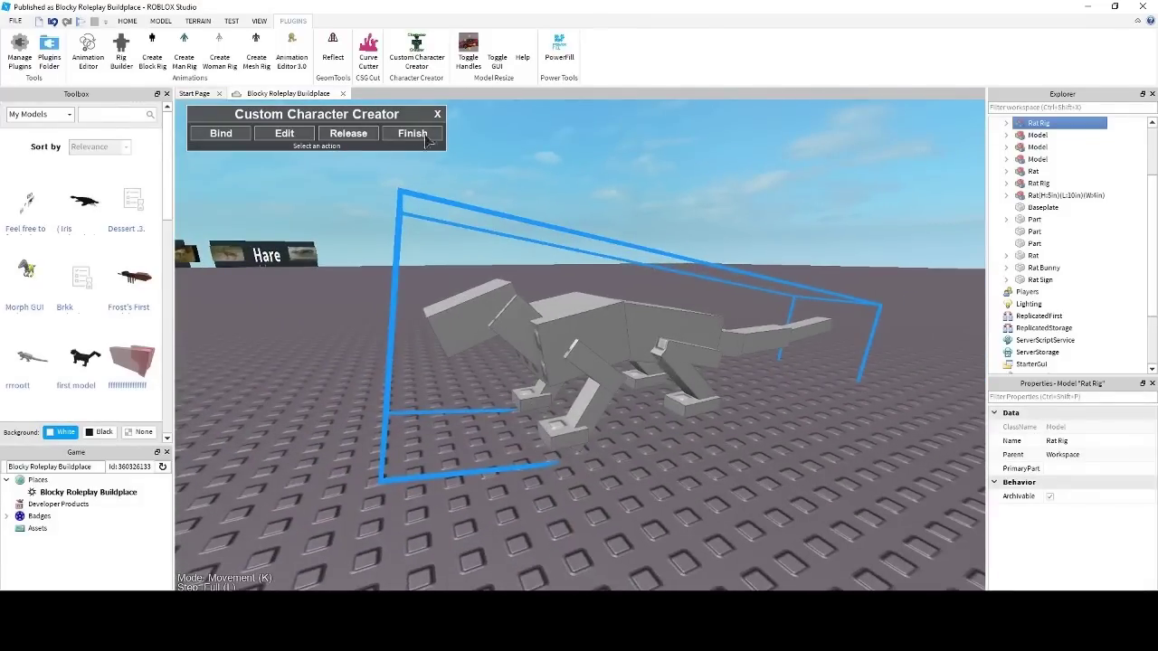
pyautogui.click(425, 136)
pyautogui.click(395, 116)
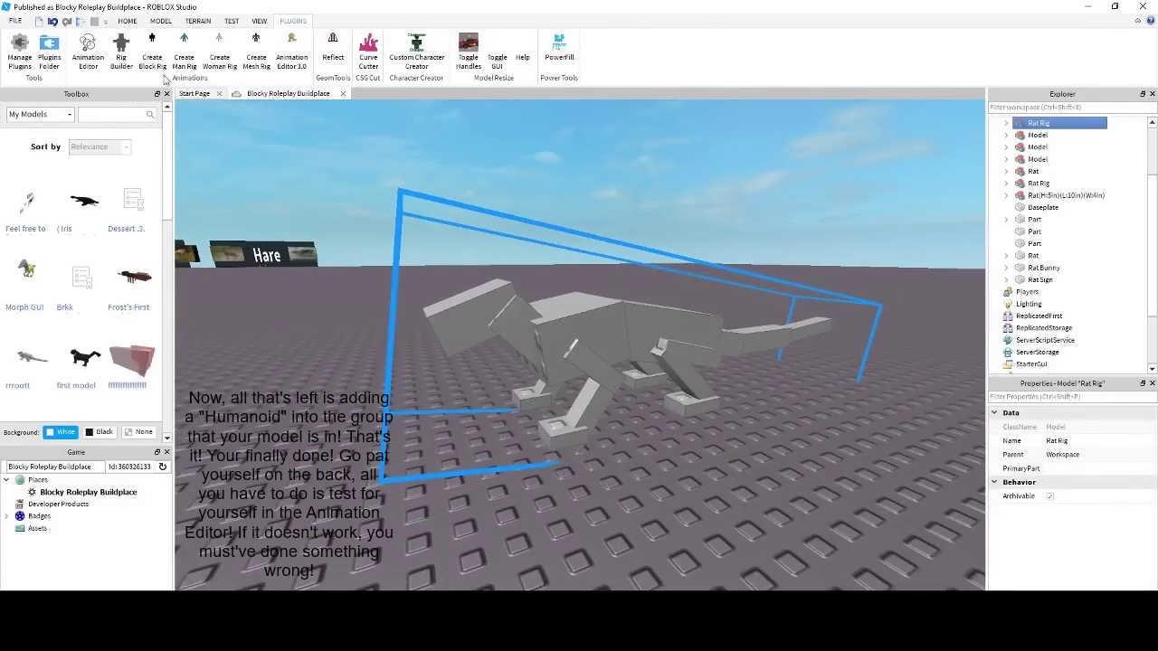
# Step: Insert a Humanoid object into the Rat Rig model
pyautogui.click(136, 26)
pyautogui.click(94, 49)
pyautogui.click(750, 214)
pyautogui.moveTo(752, 215); pyautogui.dragTo(778, 206, button='right')
pyautogui.press('a')
pyautogui.click(680, 332)
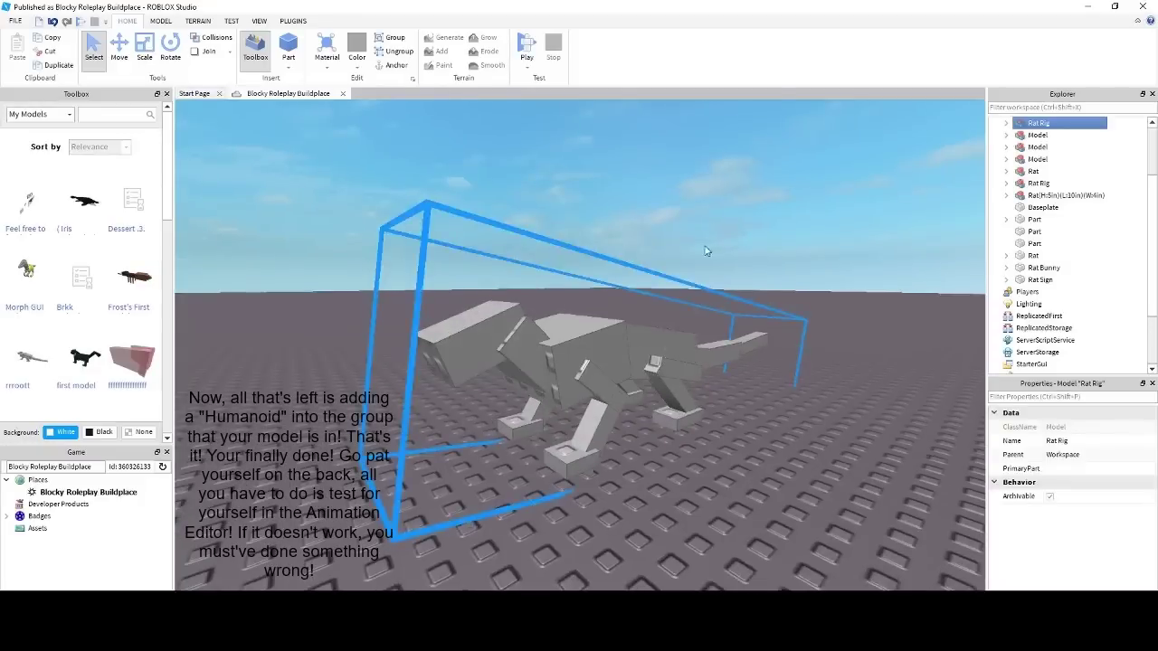
pyautogui.rightClick(1043, 129)
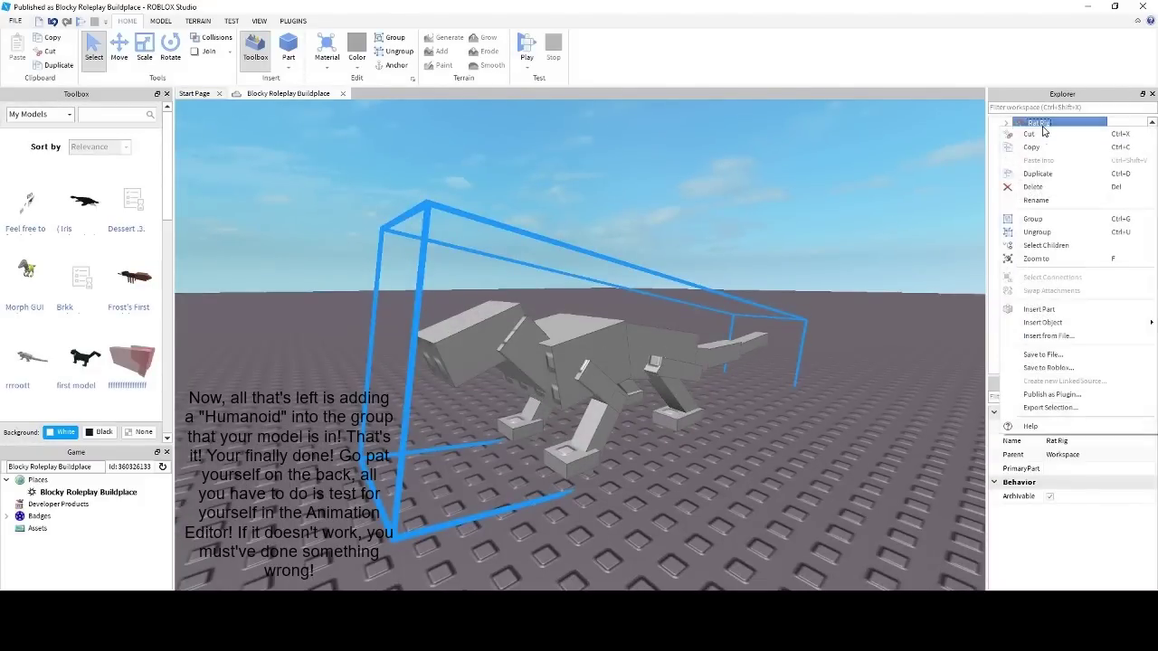
pyautogui.moveTo(1100, 323)
pyautogui.click(836, 260)
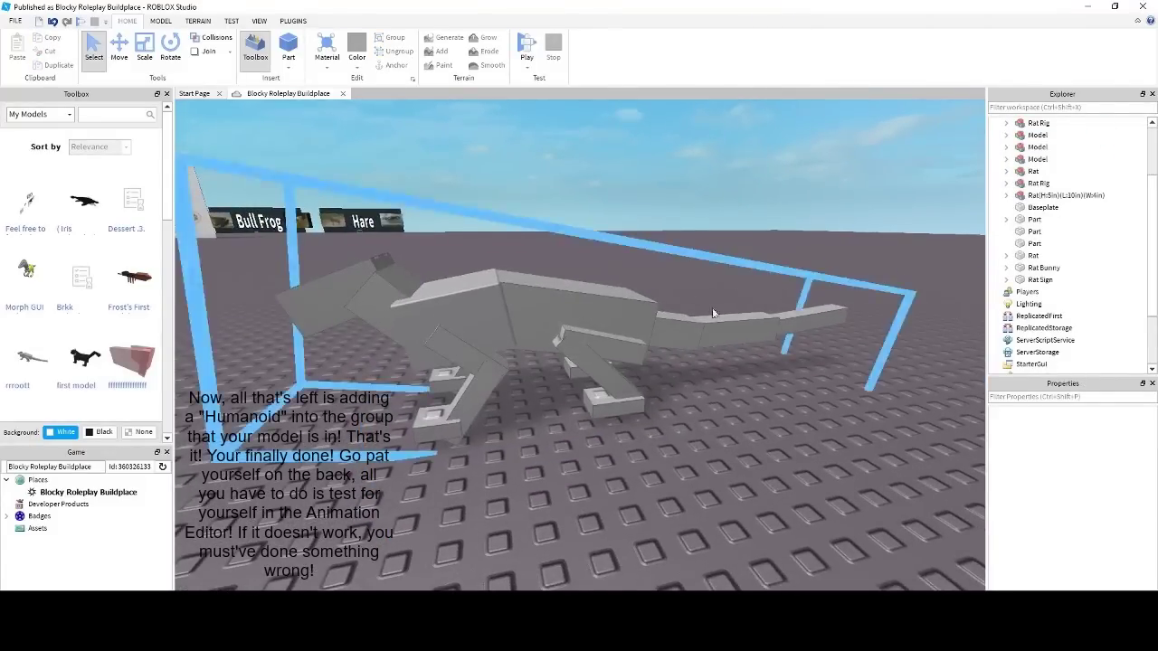
# Step: Select the blocky Rat Rig and check its child objects for the Humanoid
pyautogui.moveTo(805, 321); pyautogui.dragTo(805, 321, button='right')
pyautogui.scroll(3, 805, 321)
pyautogui.scroll(-3, 805, 321)
pyautogui.click(719, 366)
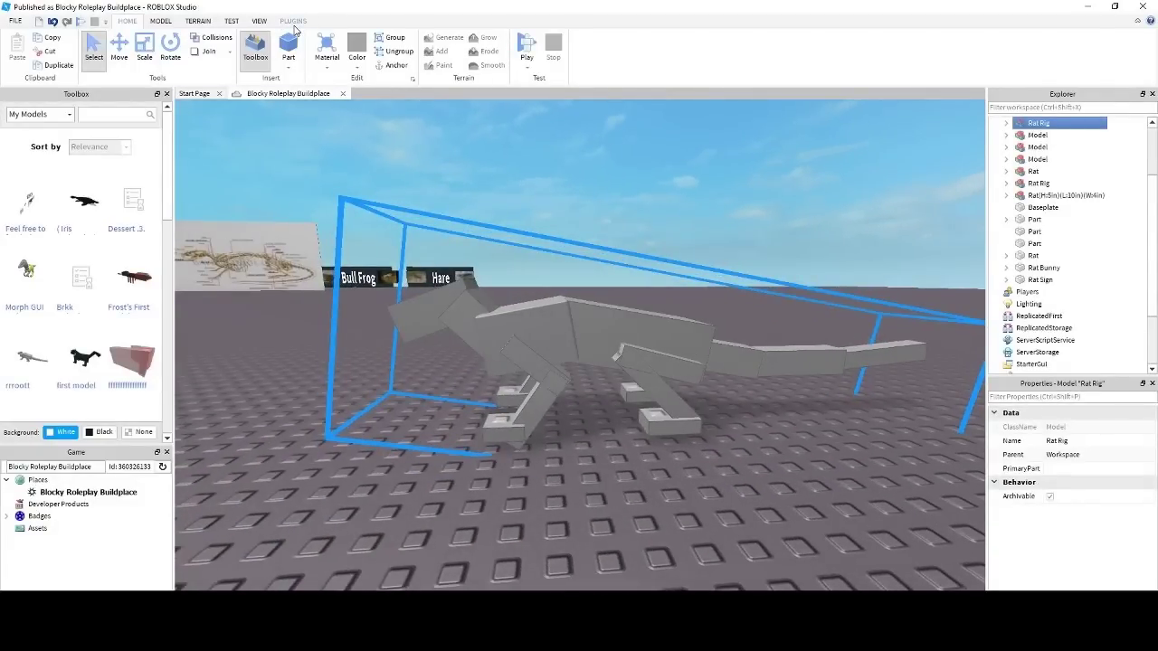
pyautogui.click(1006, 123)
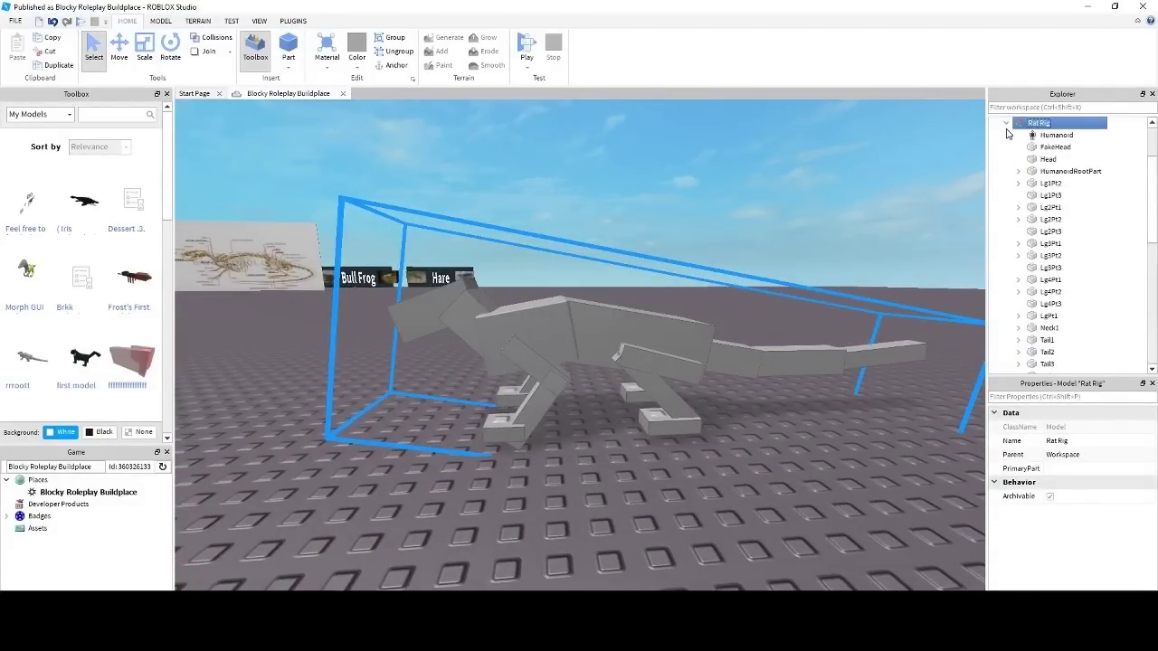
pyautogui.click(1006, 124)
# Step: Open the Animation Editor and choose the Rat Rig as the rig to animate
pyautogui.click(841, 231)
pyautogui.moveTo(841, 233); pyautogui.dragTo(809, 256, button='right')
pyautogui.click(724, 317)
pyautogui.click(298, 23)
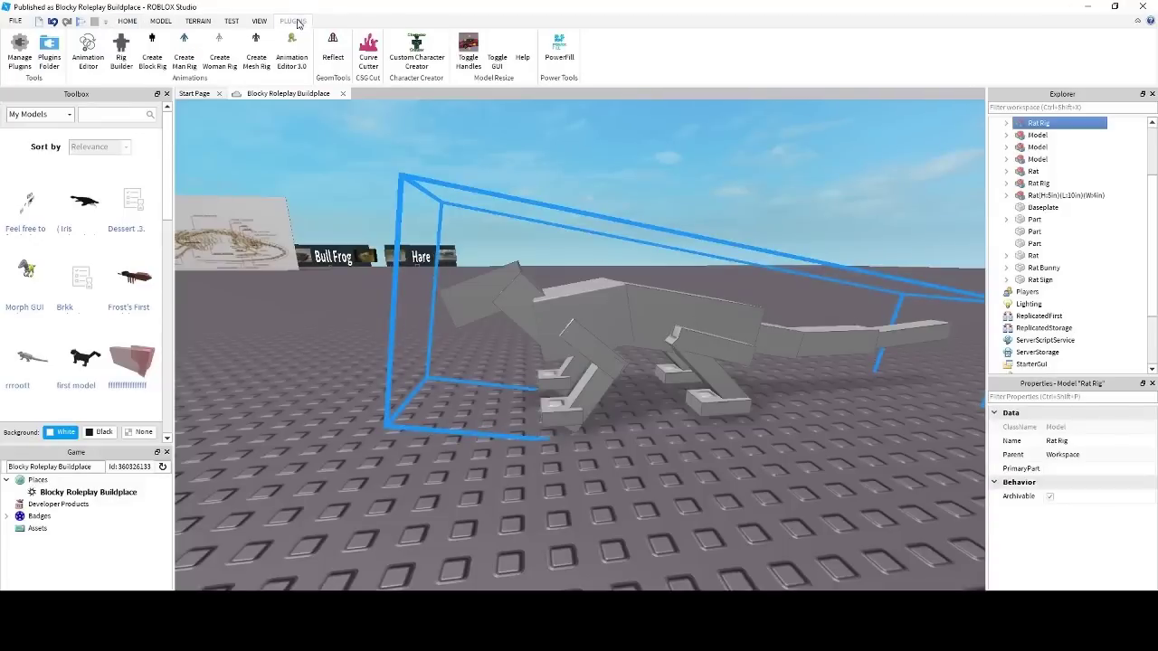
pyautogui.click(86, 47)
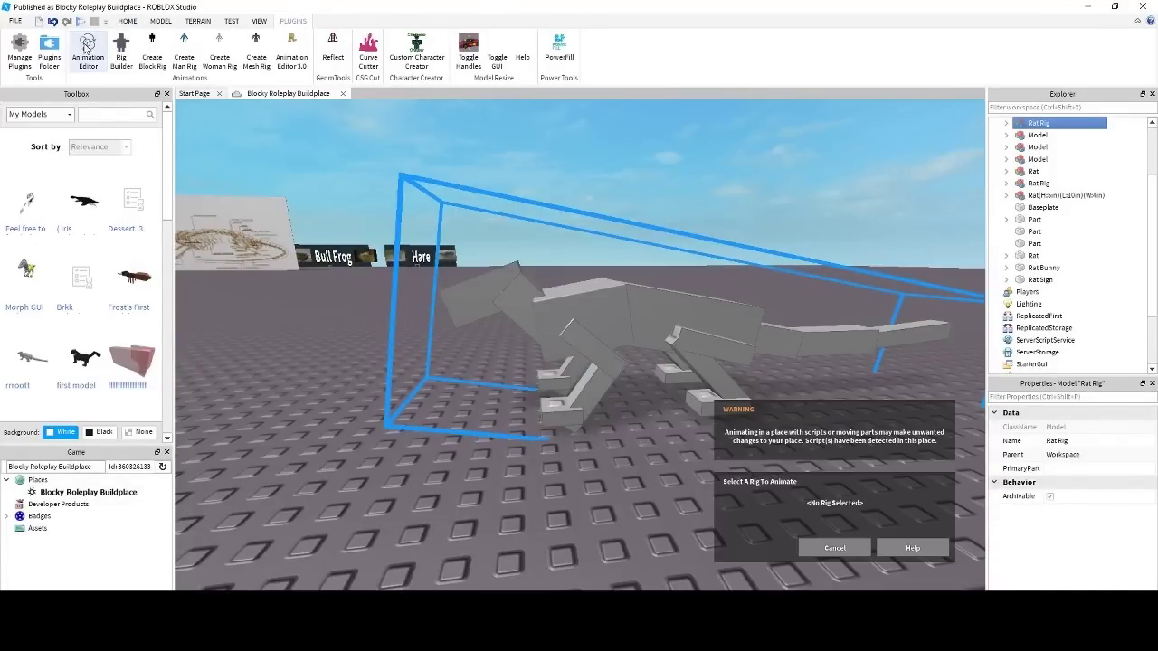
pyautogui.click(608, 404)
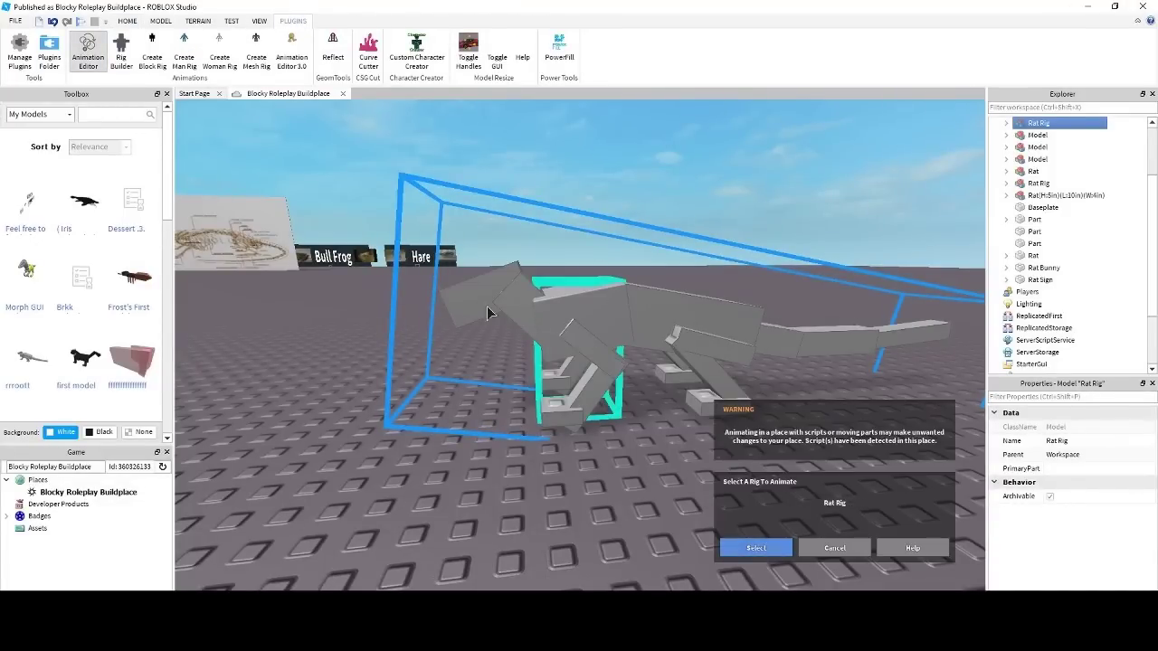
pyautogui.click(756, 548)
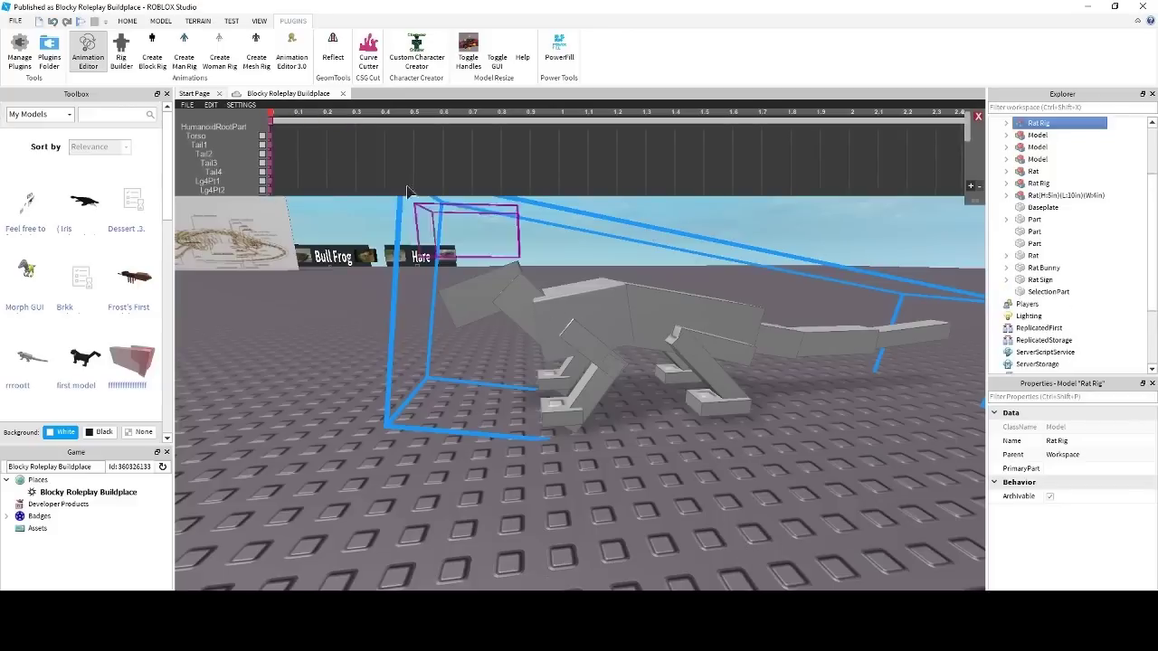
# Step: Rotate the Torso and raise the Tail1 rear body section at the 0.9 mark of the timeline
pyautogui.scroll(-2, 459, 347)
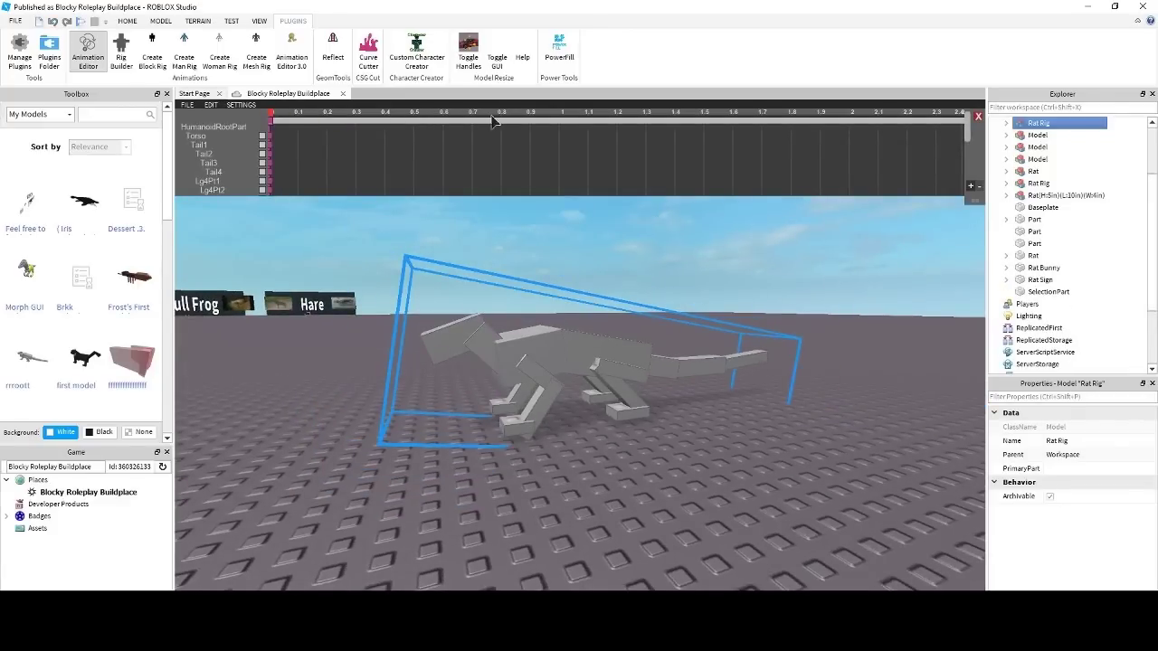
pyautogui.moveTo(600, 321); pyautogui.dragTo(506, 337, button='right')
pyautogui.click(489, 344)
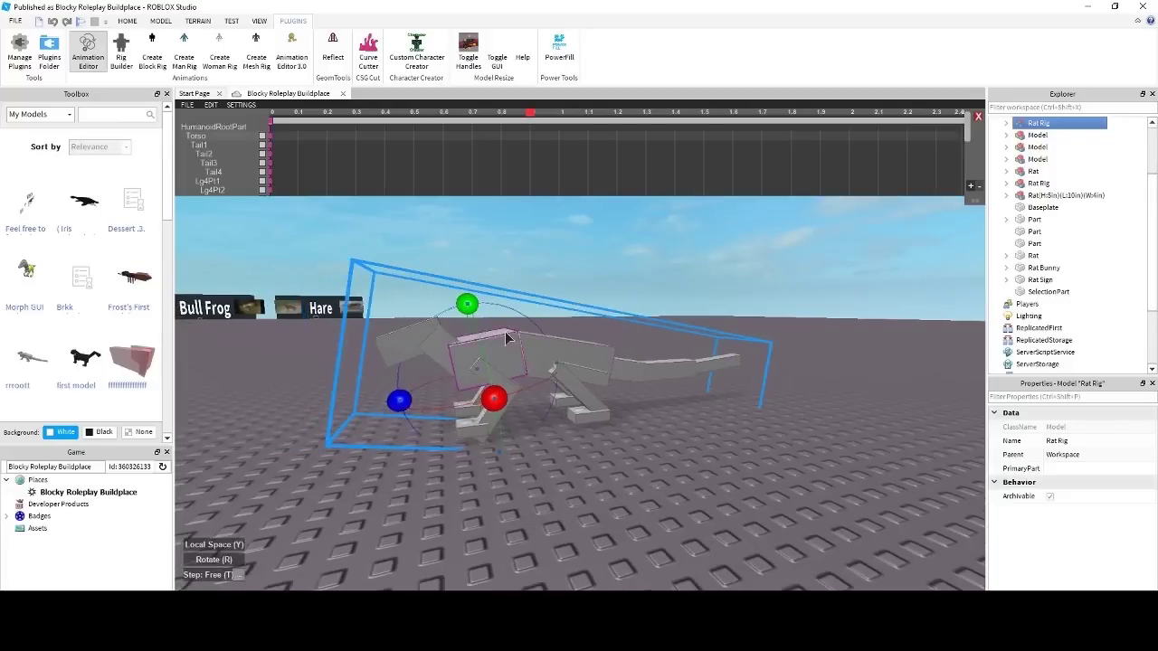
pyautogui.moveTo(399, 402)
pyautogui.mouseDown()
pyautogui.moveTo(425, 440)
pyautogui.moveTo(554, 405)
pyautogui.moveTo(423, 270)
pyautogui.moveTo(315, 371)
pyautogui.moveTo(401, 410)
pyautogui.mouseUp()
pyautogui.click(534, 347)
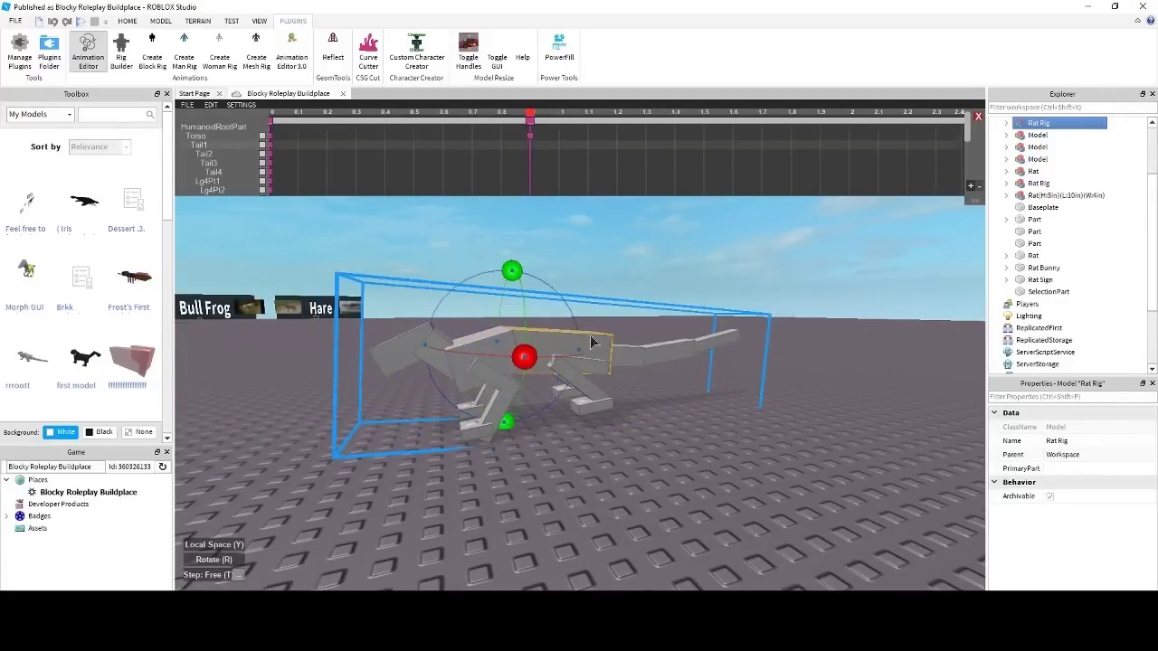
pyautogui.moveTo(580, 350); pyautogui.dragTo(561, 331)
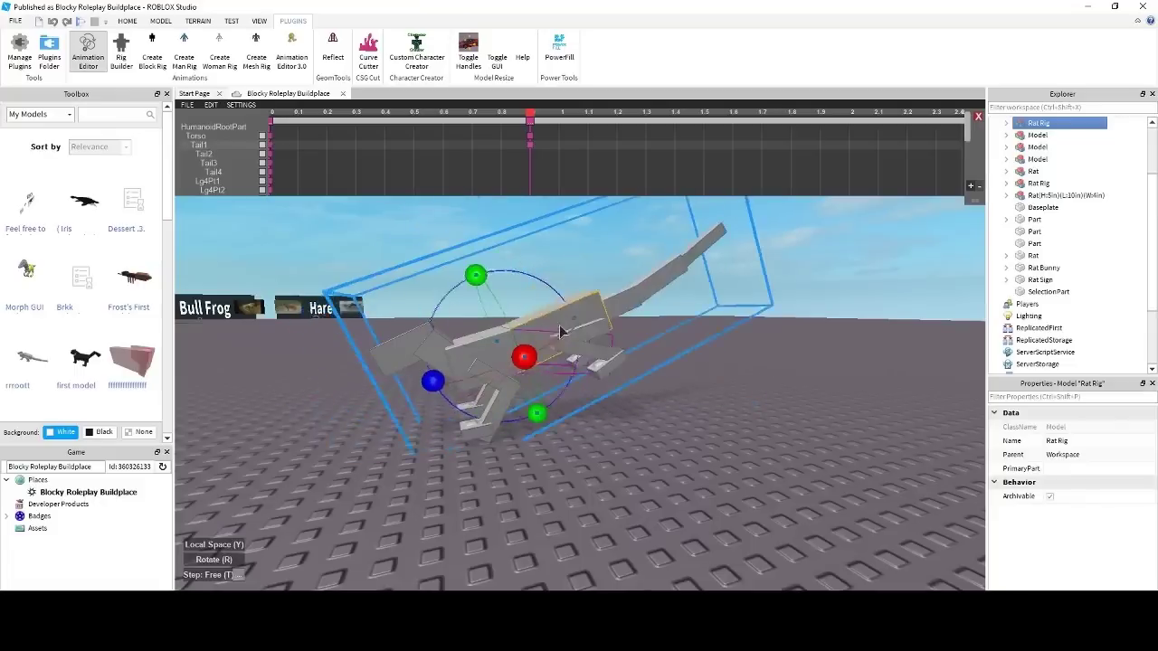
# Step: Try rotating the rig's neck and bend the tail upward at Tail3
pyautogui.click(445, 351)
pyautogui.moveTo(400, 322); pyautogui.dragTo(393, 317)
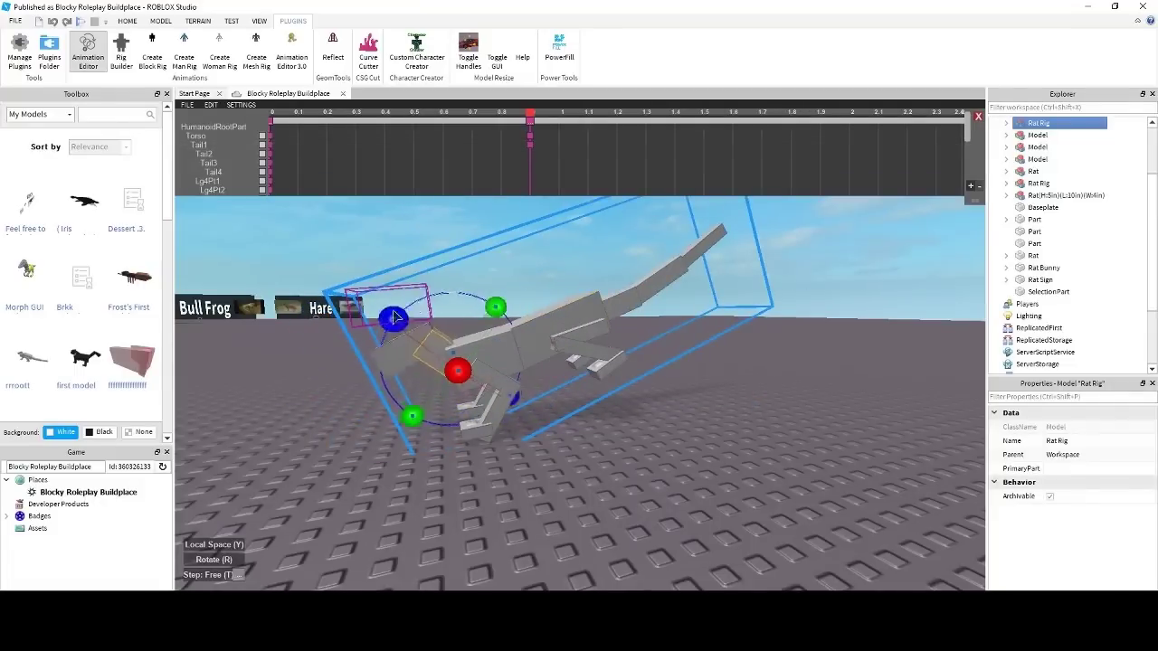
pyautogui.click(649, 290)
pyautogui.moveTo(670, 268)
pyautogui.mouseDown()
pyautogui.moveTo(632, 245)
pyautogui.moveTo(662, 260)
pyautogui.mouseUp()
# Step: Rotate the rat rig's hind leg to test its joint
pyautogui.click(593, 352)
pyautogui.click(582, 330)
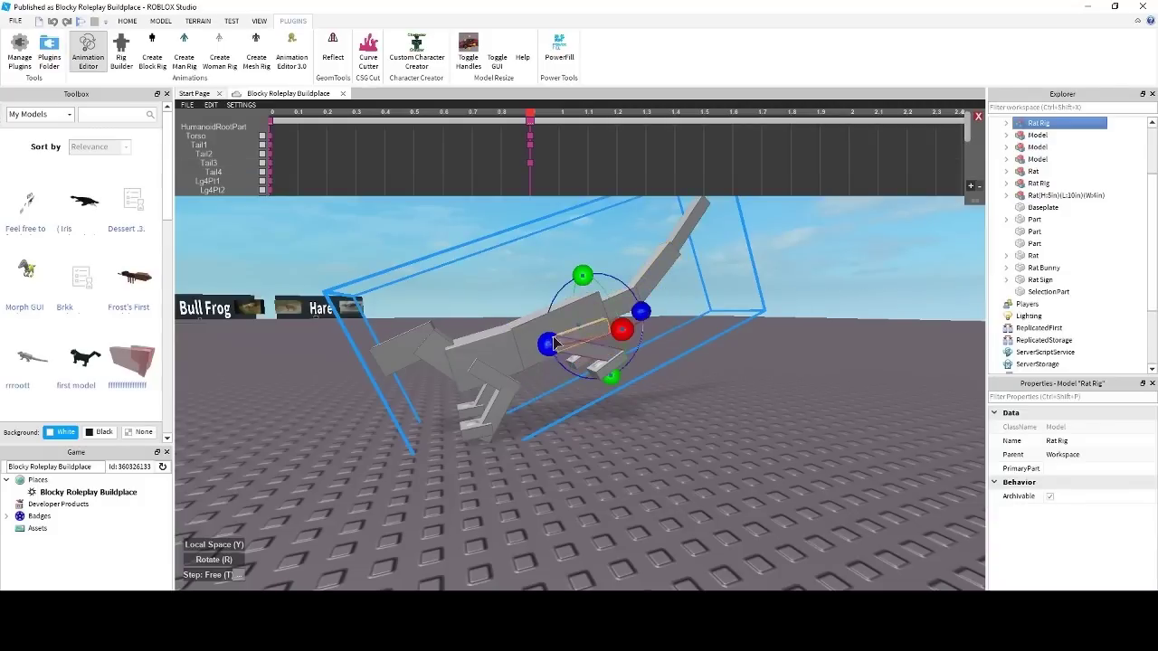
pyautogui.moveTo(548, 344)
pyautogui.mouseDown()
pyautogui.moveTo(551, 356)
pyautogui.moveTo(612, 378)
pyautogui.moveTo(567, 367)
pyautogui.moveTo(564, 378)
pyautogui.moveTo(555, 346)
pyautogui.mouseUp()
pyautogui.press('d')
pyautogui.click(551, 353)
pyautogui.click(526, 351)
pyautogui.click(623, 345)
pyautogui.press('a')
# Step: Play the Rat Rig's test animation and return to the editor
pyautogui.click(196, 107)
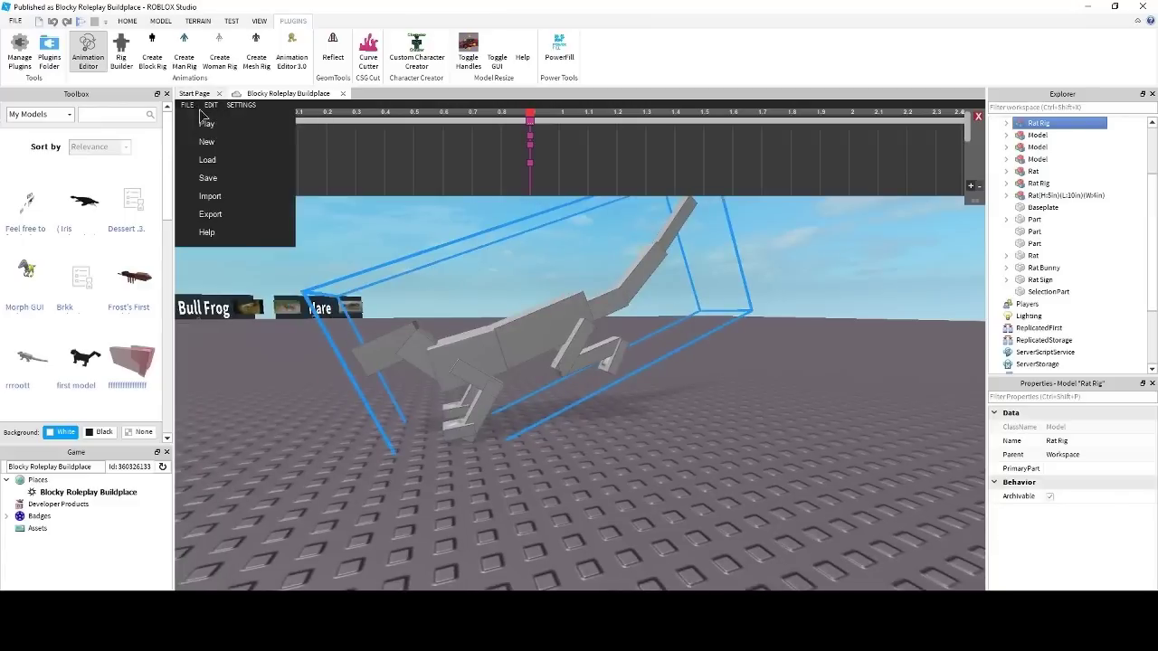
pyautogui.click(217, 123)
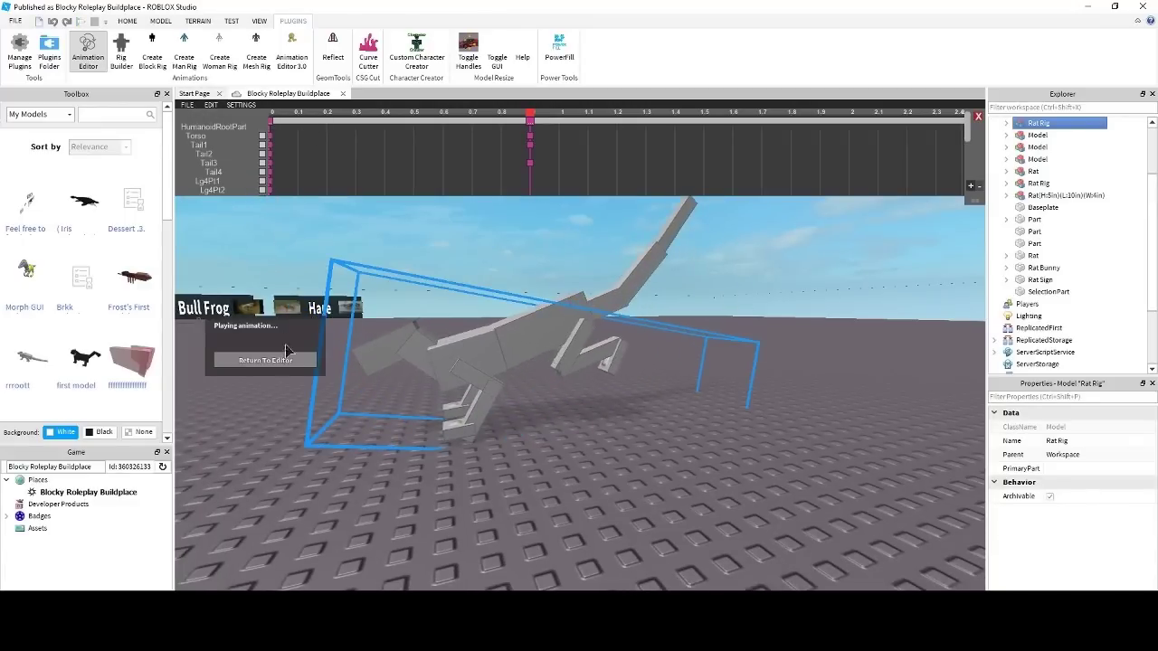
pyautogui.click(283, 363)
# Step: Close the Animation Editor and discard the blocky rig's test poses
pyautogui.moveTo(774, 269); pyautogui.dragTo(762, 341, button='right')
pyautogui.scroll(-3, 761, 341)
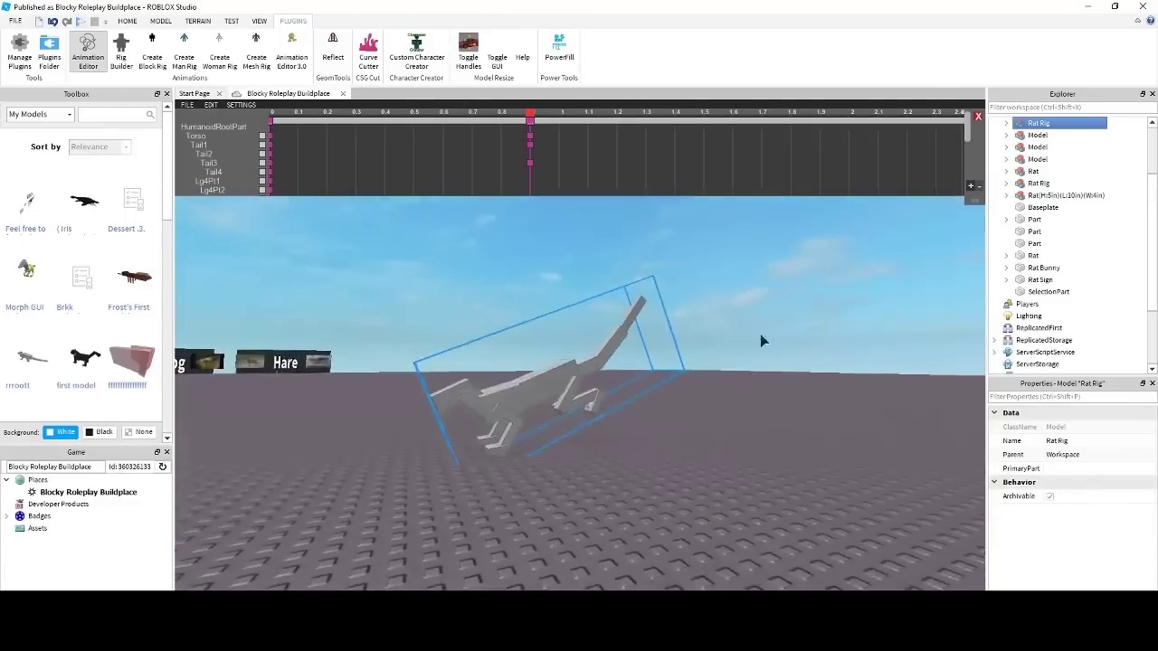
pyautogui.moveTo(680, 438); pyautogui.dragTo(679, 438, button='right')
pyautogui.scroll(3, 679, 439)
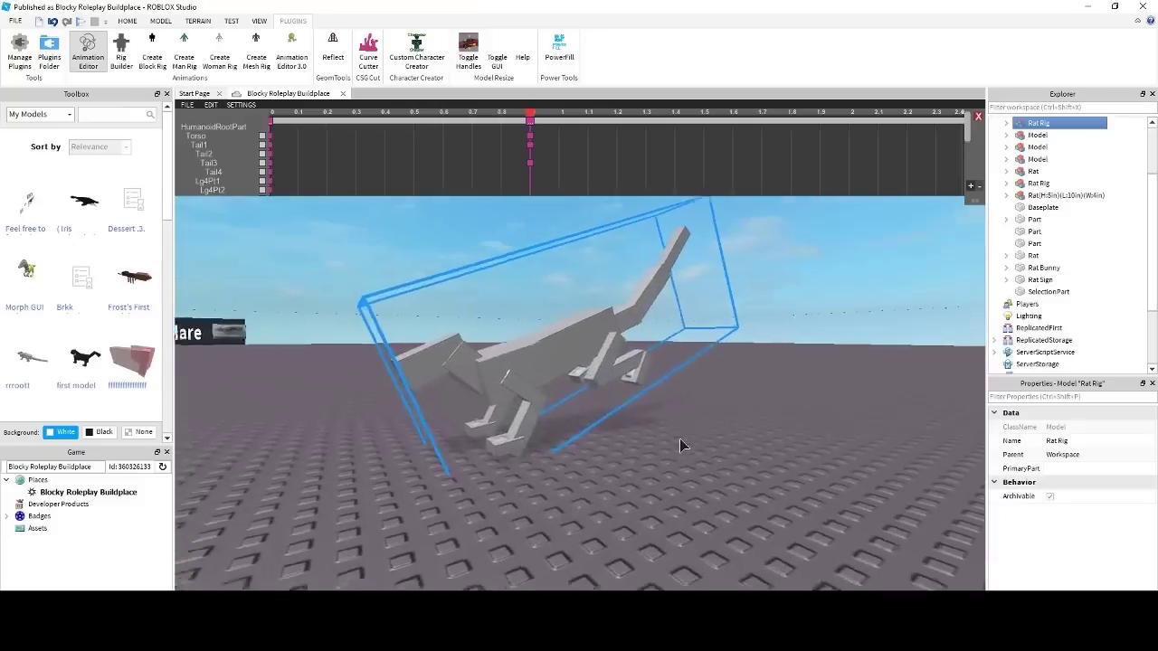
pyautogui.click(977, 117)
pyautogui.click(549, 365)
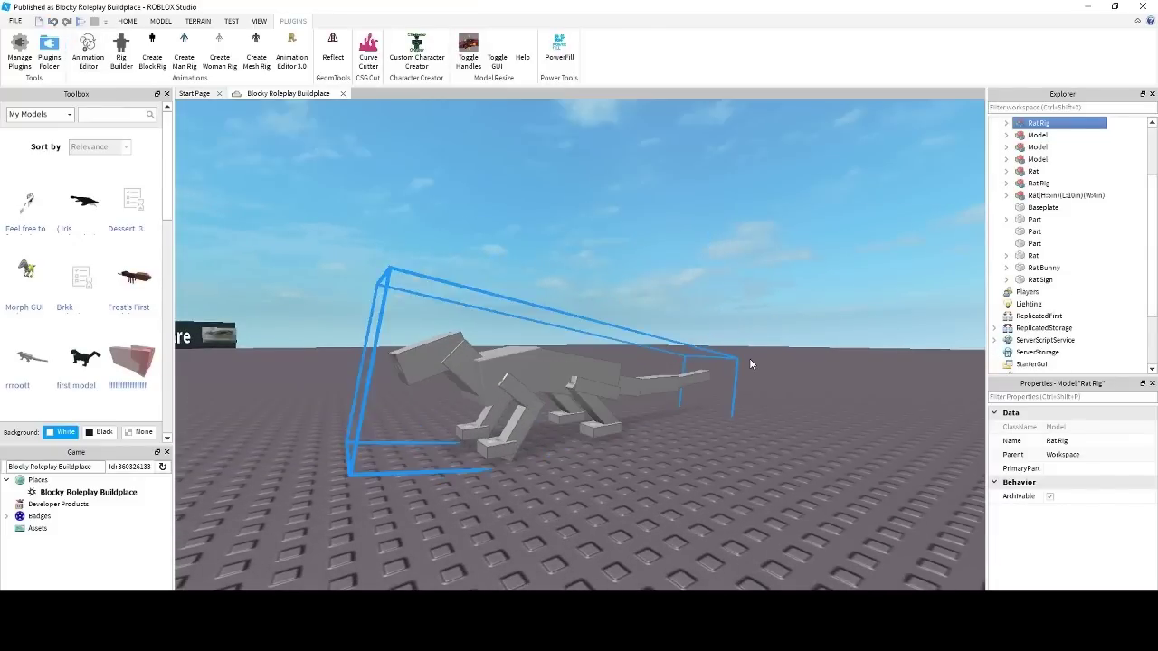
# Step: Go to the finished brown Rat model and open it in the Animation Editor as the rig to animate
pyautogui.click(728, 290)
pyautogui.moveTo(628, 431); pyautogui.dragTo(628, 431, button='right')
pyautogui.scroll(-3, 629, 432)
pyautogui.scroll(1, 629, 431)
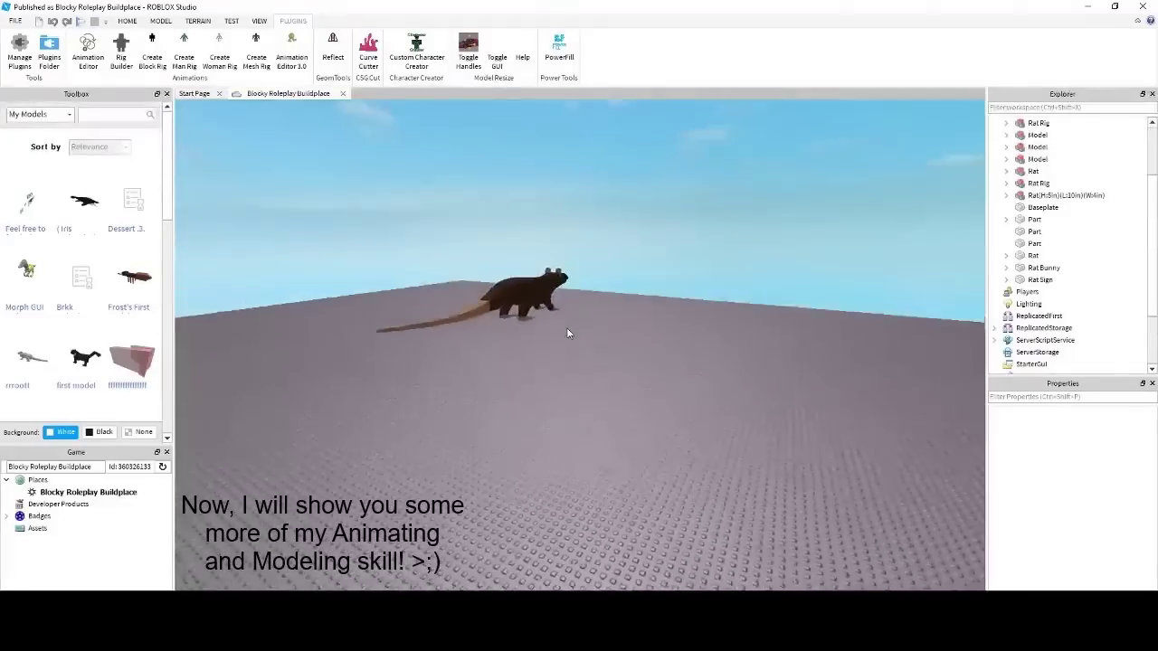
pyautogui.press('w')
pyautogui.moveTo(566, 328); pyautogui.dragTo(566, 327, button='right')
pyautogui.press('s')
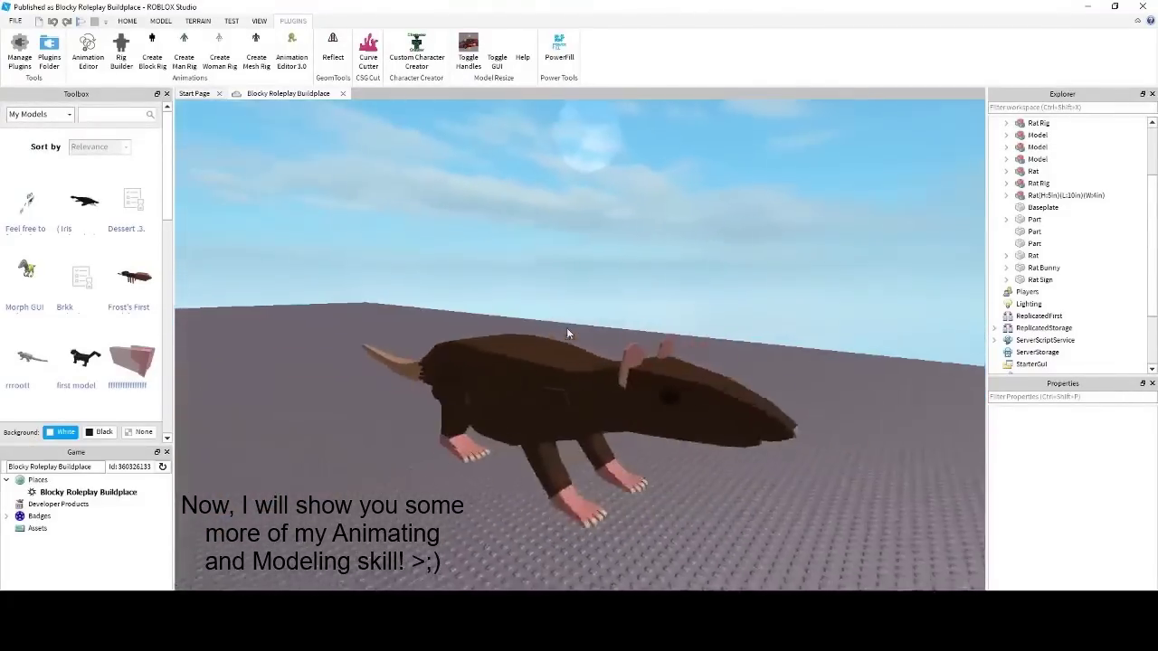
pyautogui.press('w')
pyautogui.moveTo(377, 186); pyautogui.dragTo(377, 186, button='right')
pyautogui.click(87, 49)
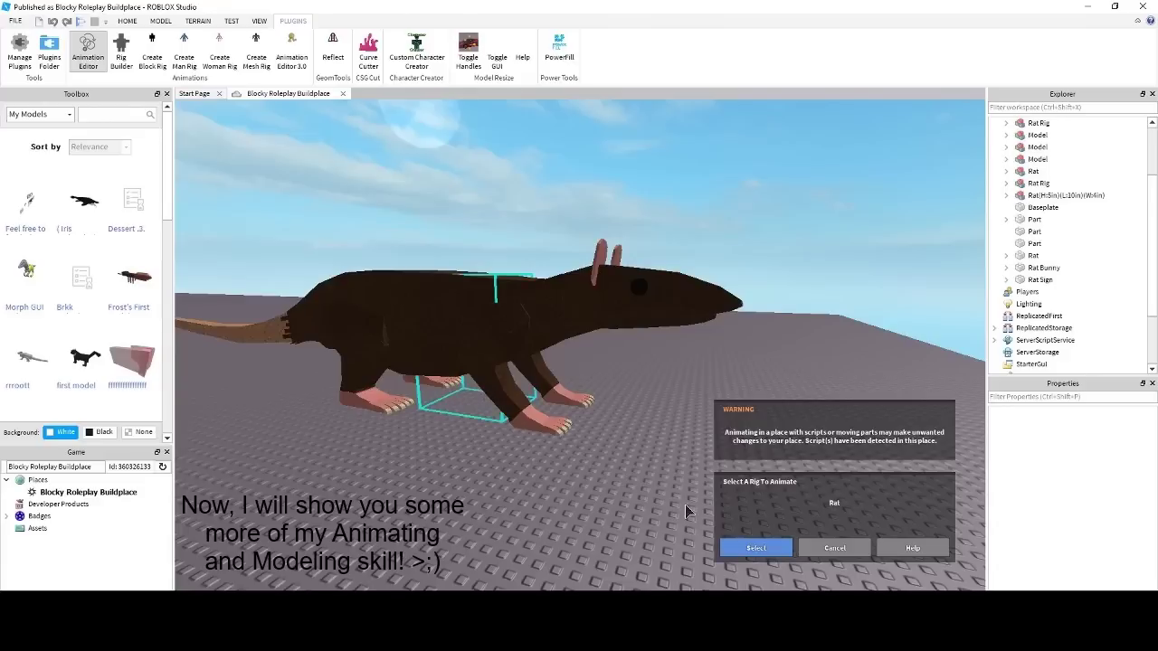
pyautogui.click(785, 550)
# Step: Load one of the brown Rat's saved animations
pyautogui.click(186, 105)
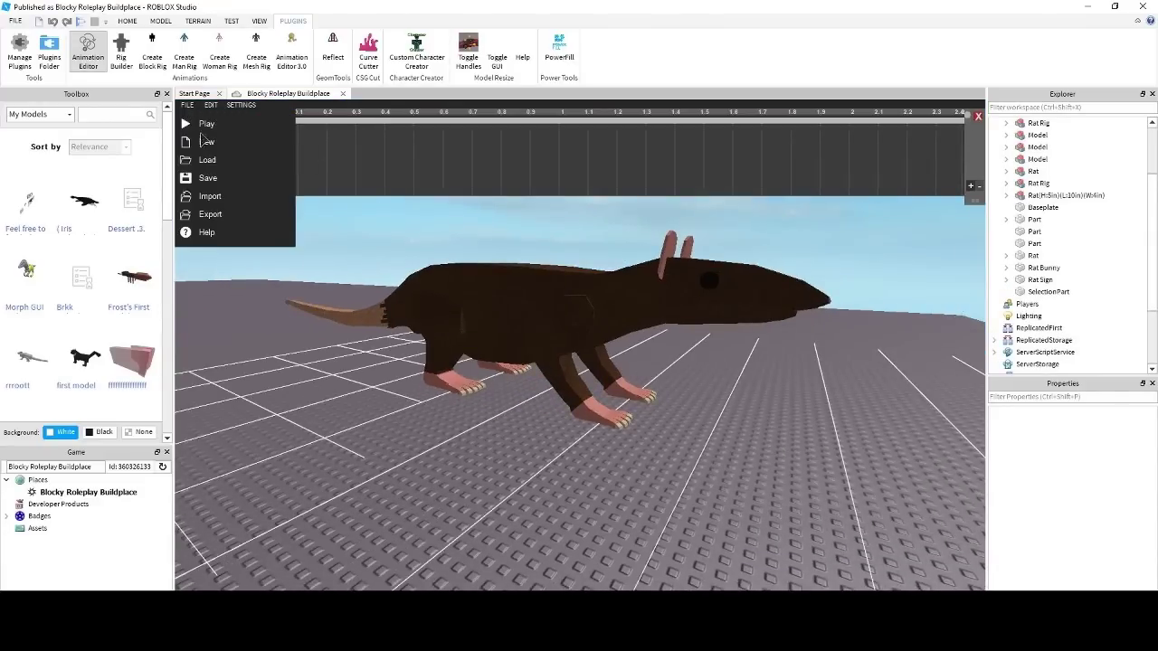
pyautogui.click(218, 167)
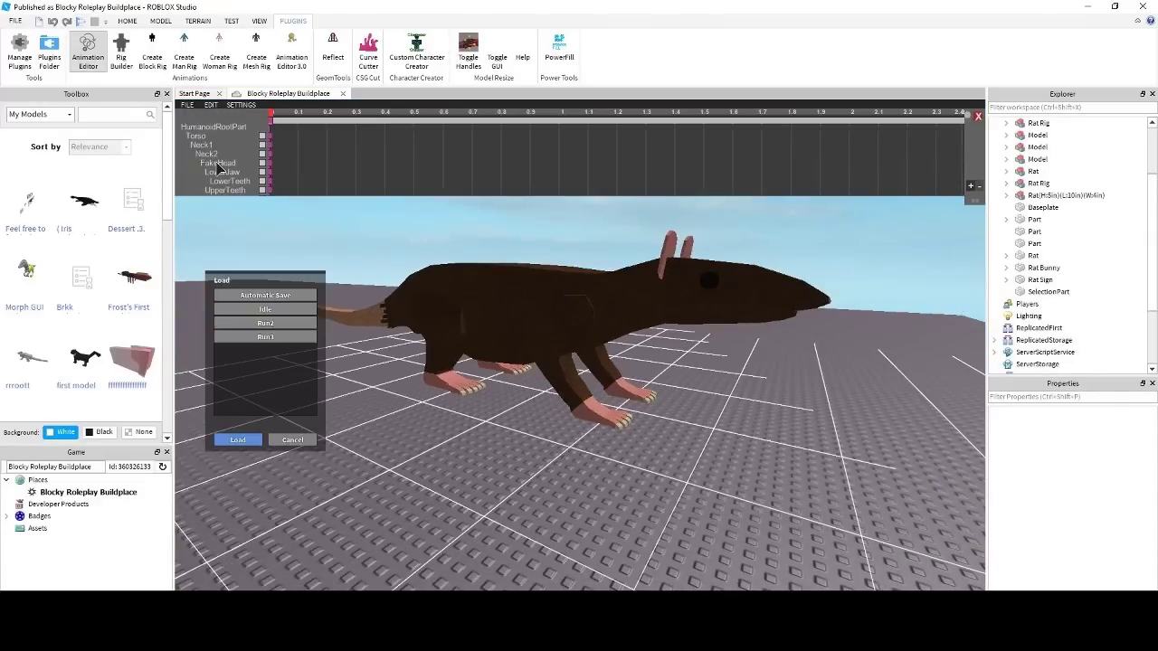
pyautogui.click(238, 440)
# Step: Play the loaded rat animation and close the Animation Editor, discarding unsaved progress
pyautogui.click(186, 105)
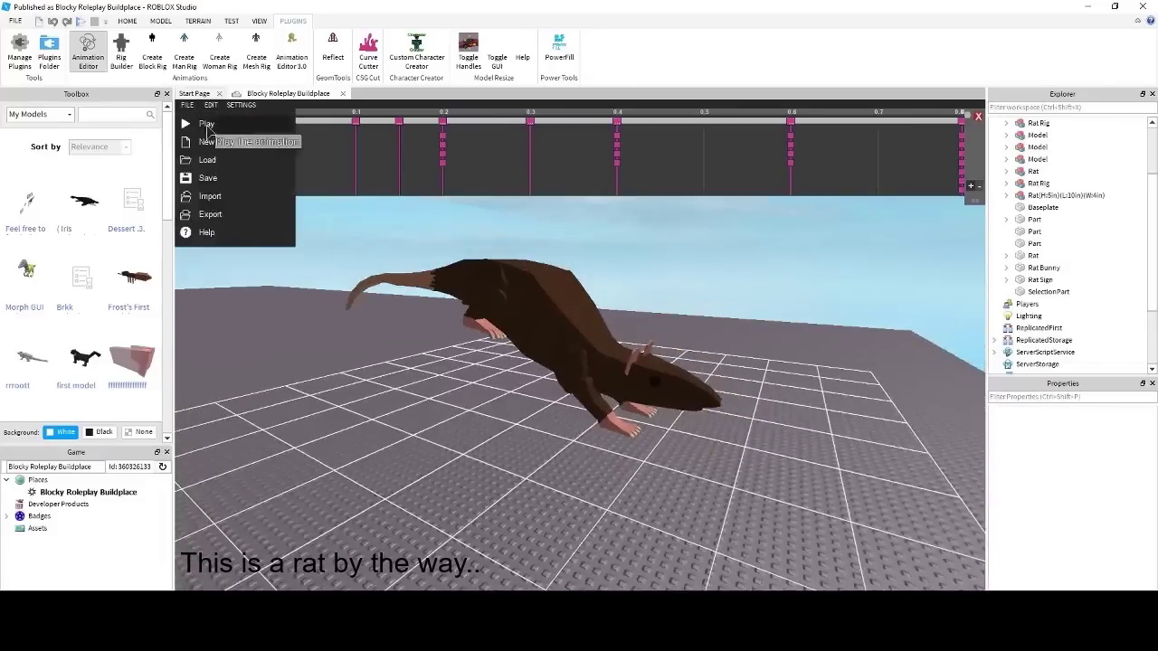
pyautogui.click(207, 125)
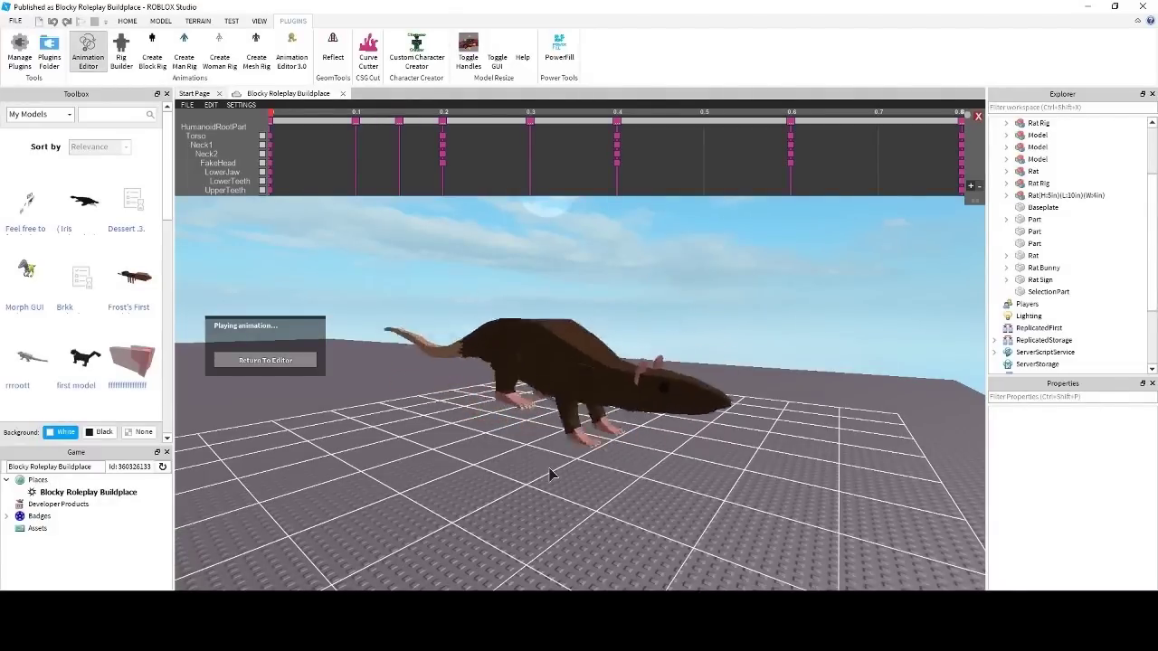
pyautogui.click(297, 365)
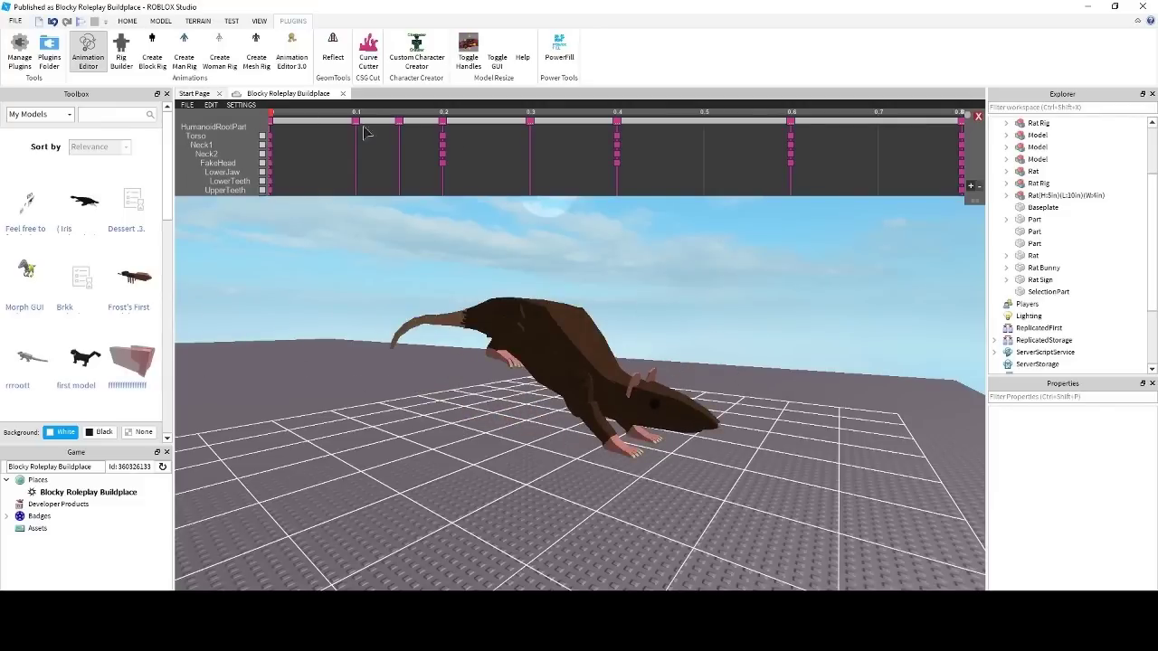
pyautogui.click(978, 117)
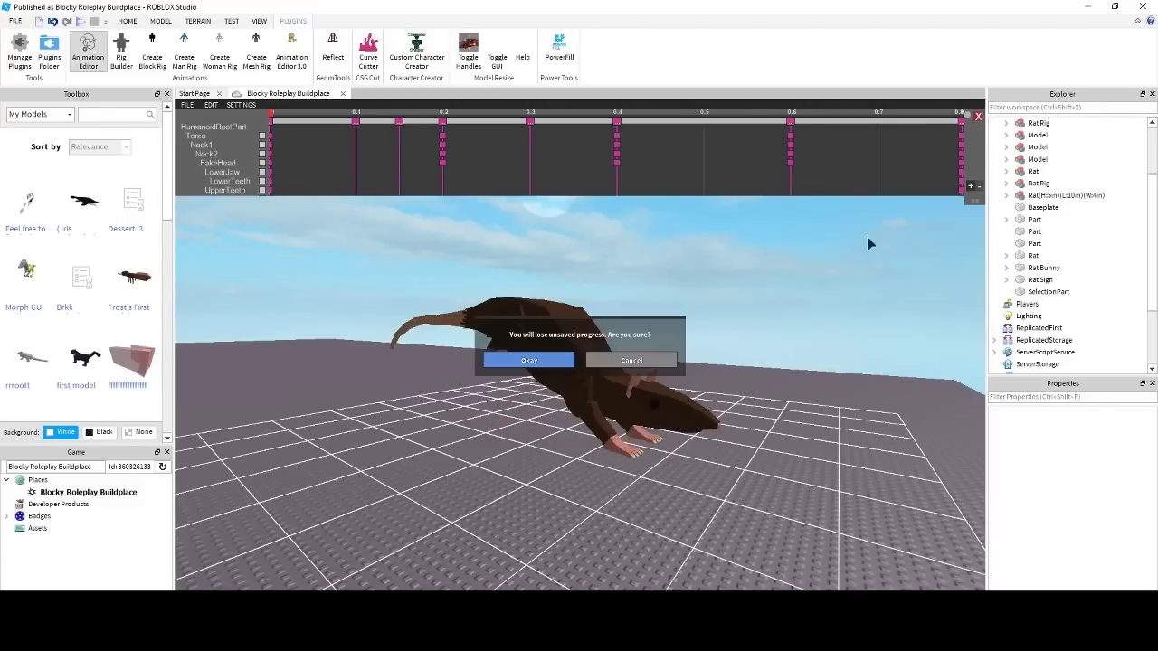
pyautogui.click(568, 360)
# Step: Select the blocky Rat Rig on the baseplate and delete it
pyautogui.moveTo(608, 401); pyautogui.dragTo(608, 401, button='right')
pyautogui.press('w')
pyautogui.click(521, 352)
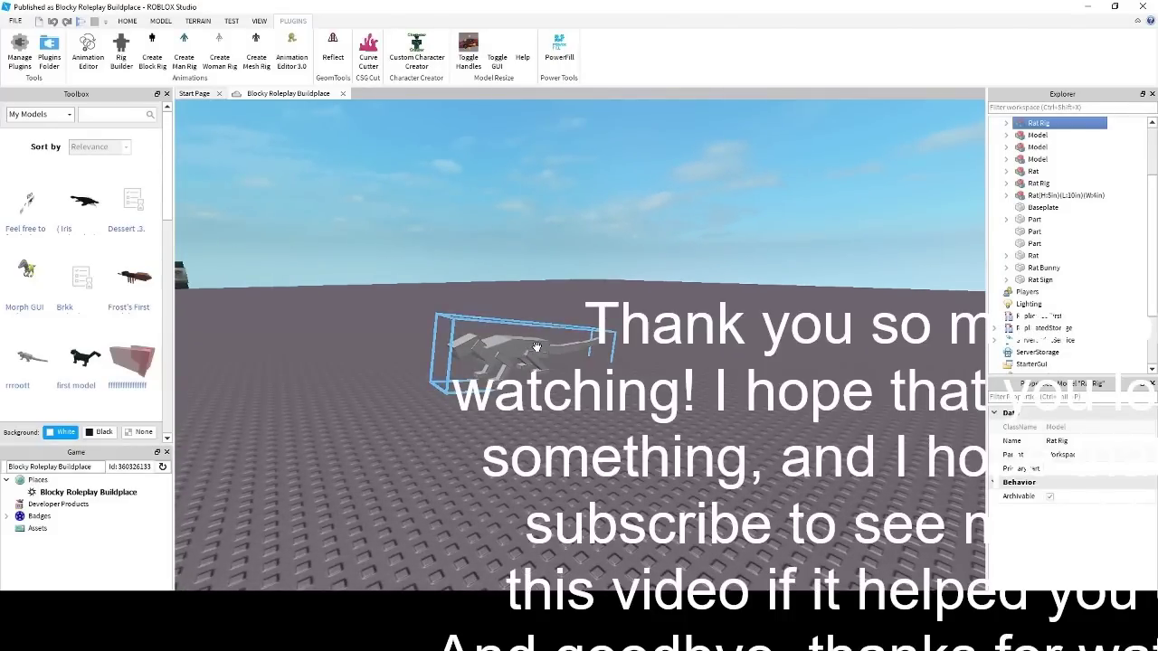
pyautogui.press('Delete')
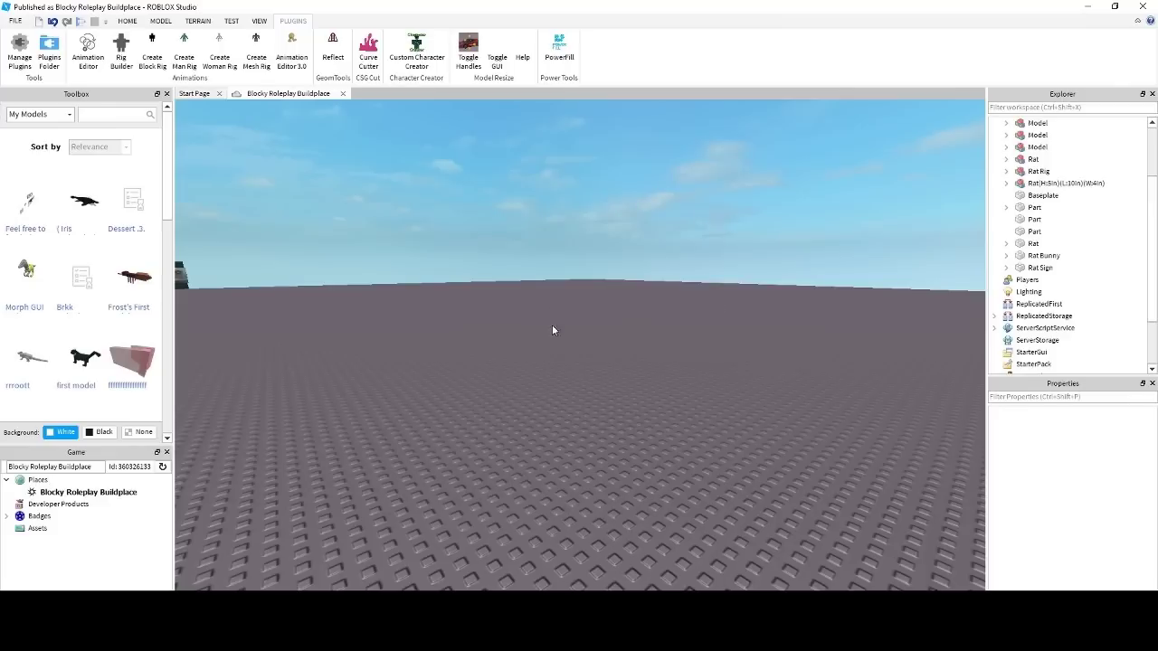